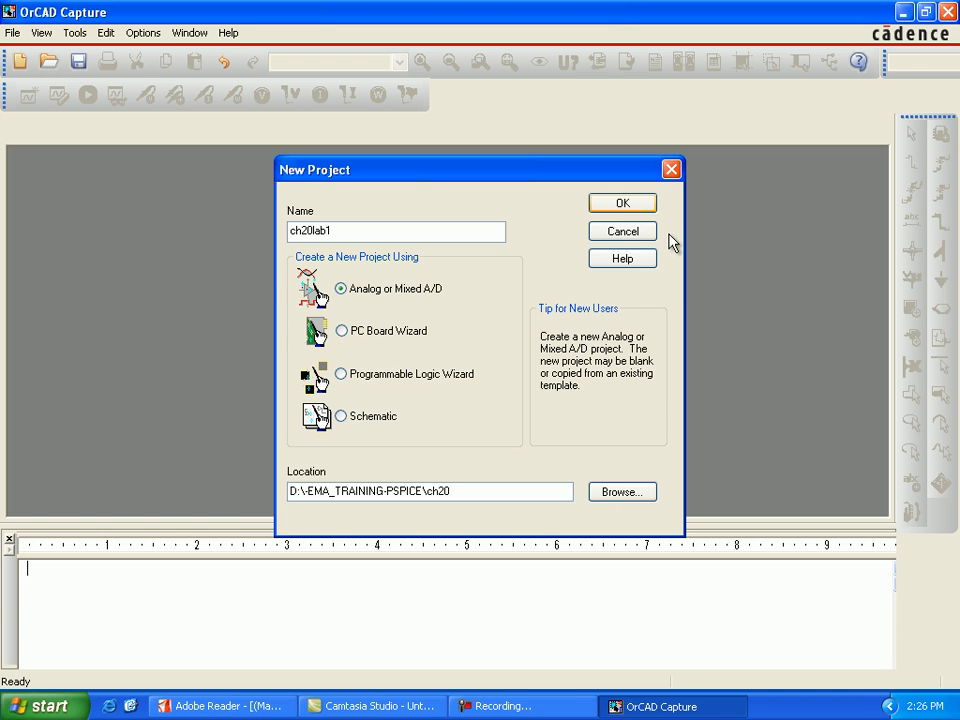
Create the ch20lab1 Analog or Mixed A/D project as a blank project and maximize its schematic page.
{"action": "key", "text": "Return"}
{"action": "left_click", "coordinate": [340, 385]}
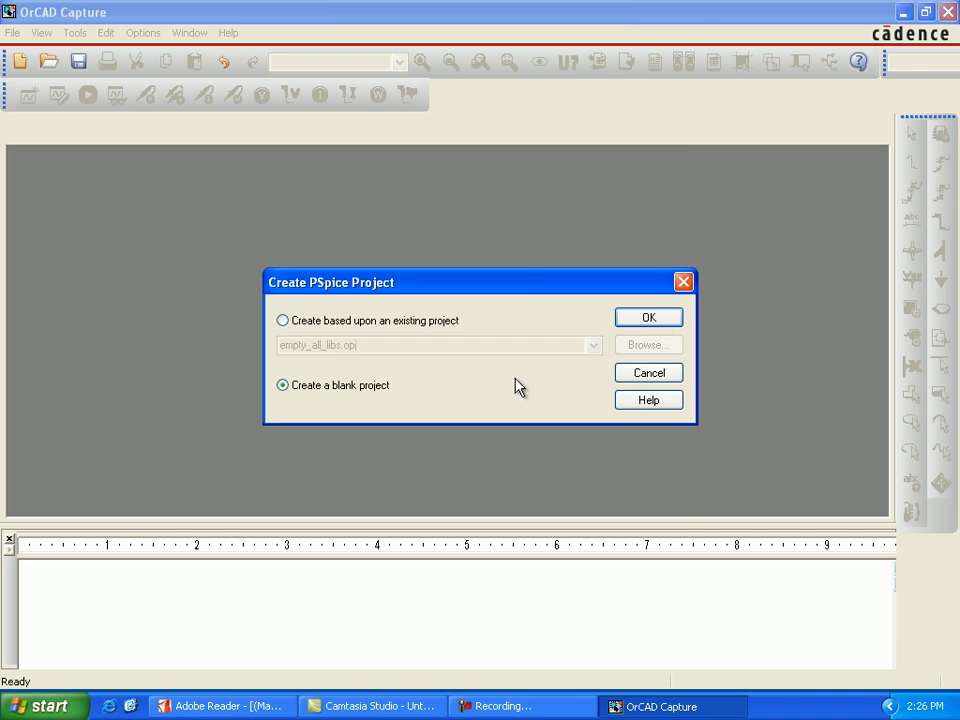
{"action": "left_click", "coordinate": [630, 320]}
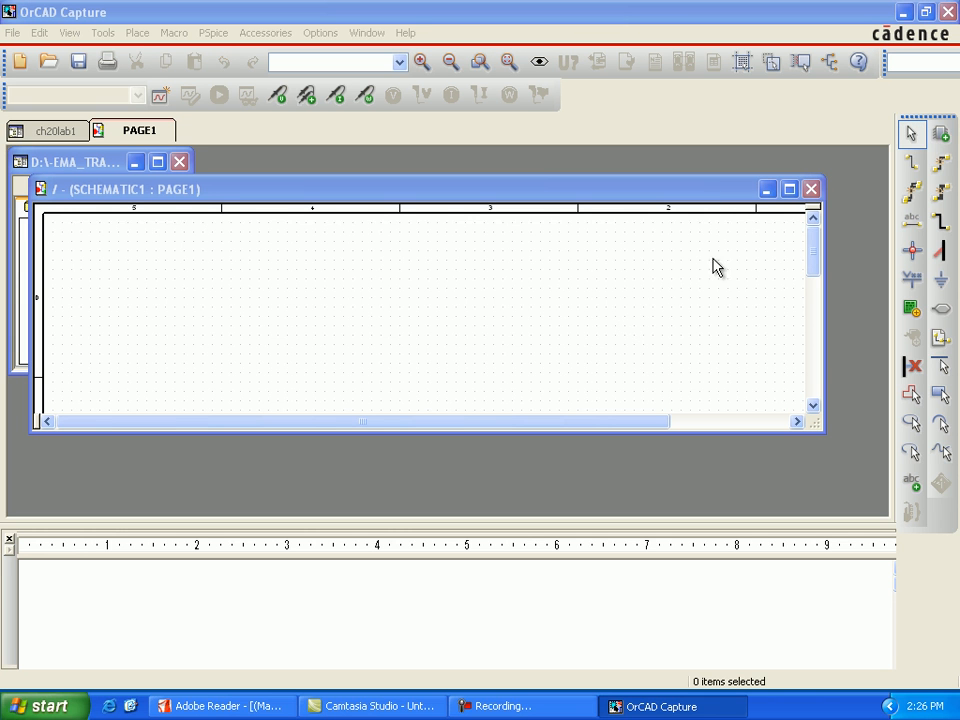
{"action": "left_click", "coordinate": [789, 190]}
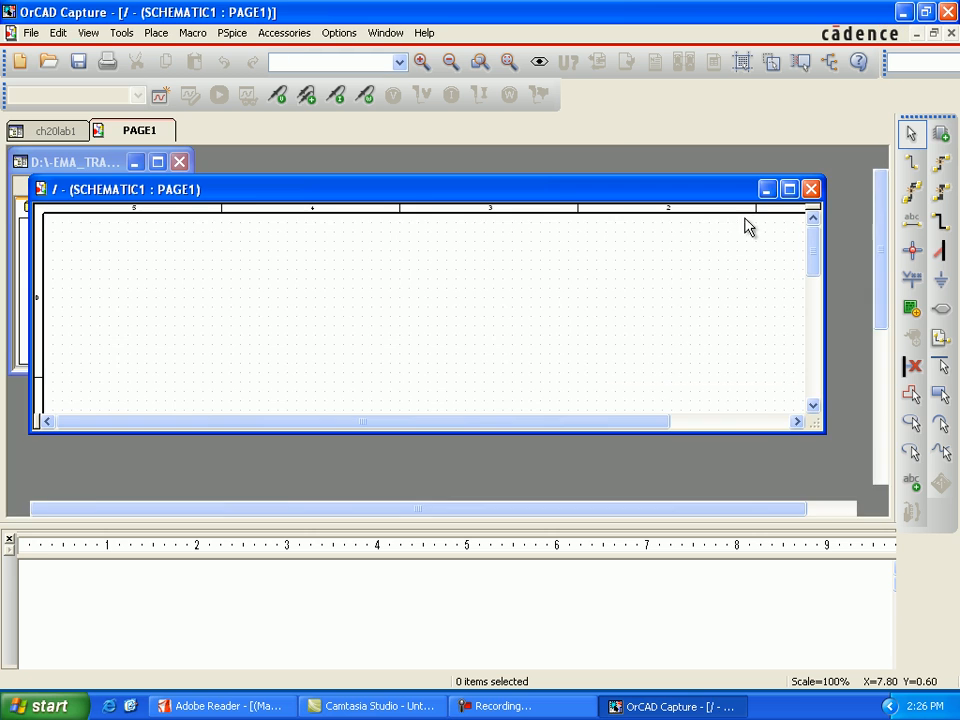
Place one VDC source from the SOURCE library near the upper-left corner of the schematic page.
{"action": "left_click", "coordinate": [940, 133]}
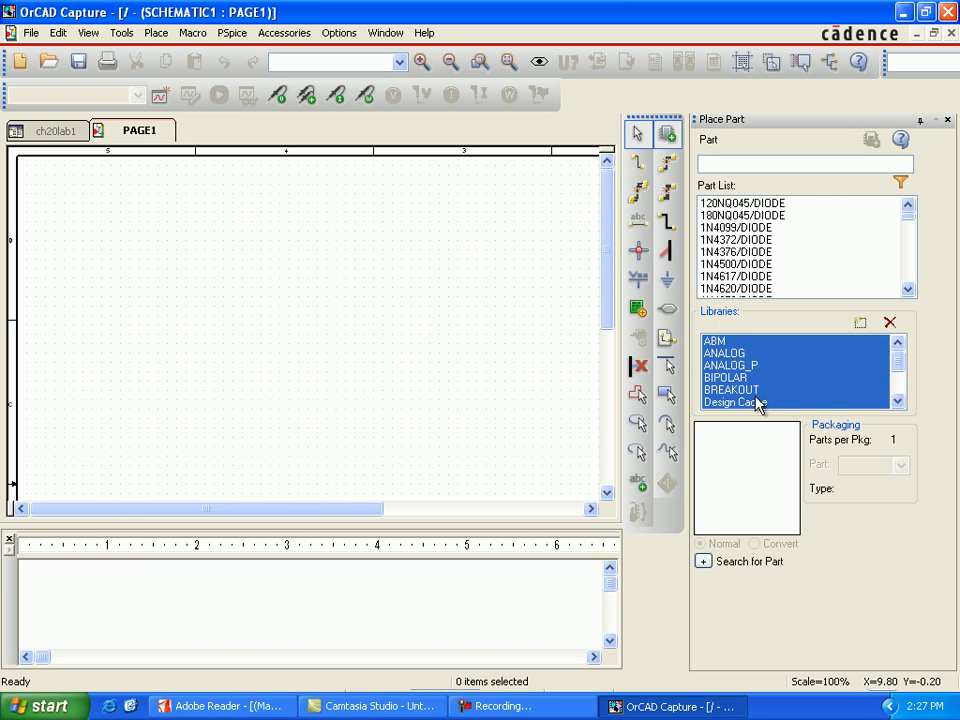
{"action": "left_click", "coordinate": [829, 377]}
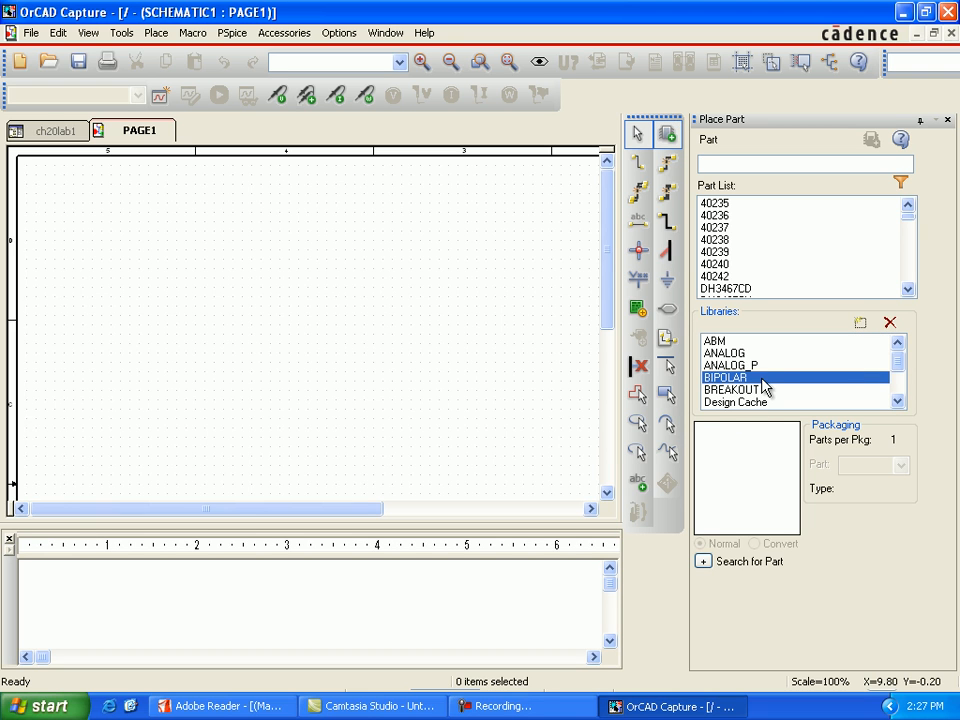
{"action": "left_click_drag", "start_coordinate": [888, 353], "coordinate": [898, 376]}
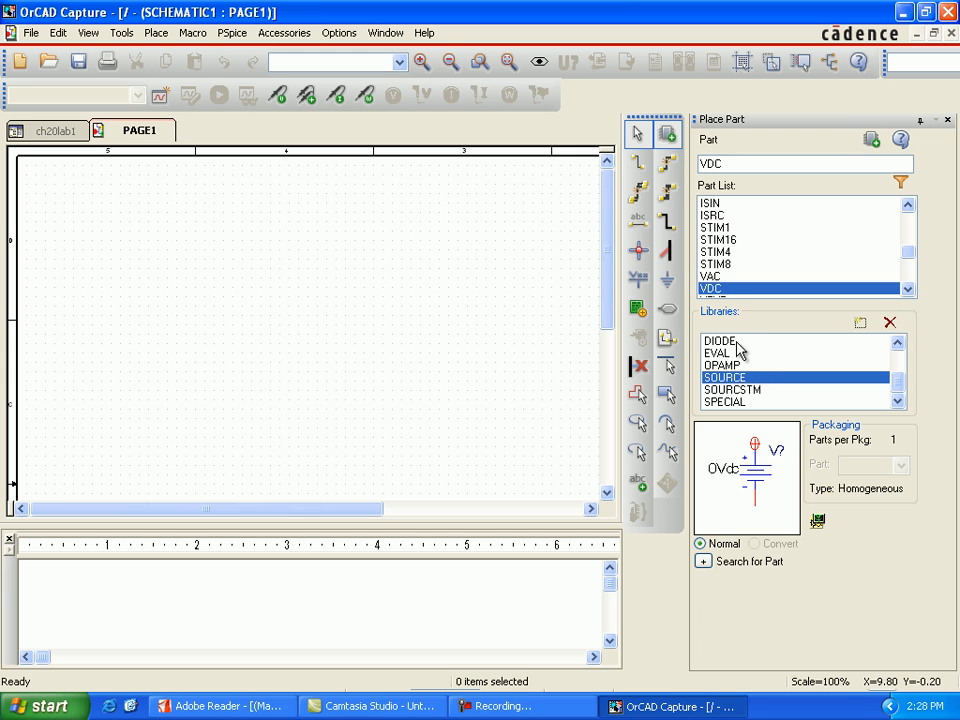
{"action": "left_click", "coordinate": [869, 142]}
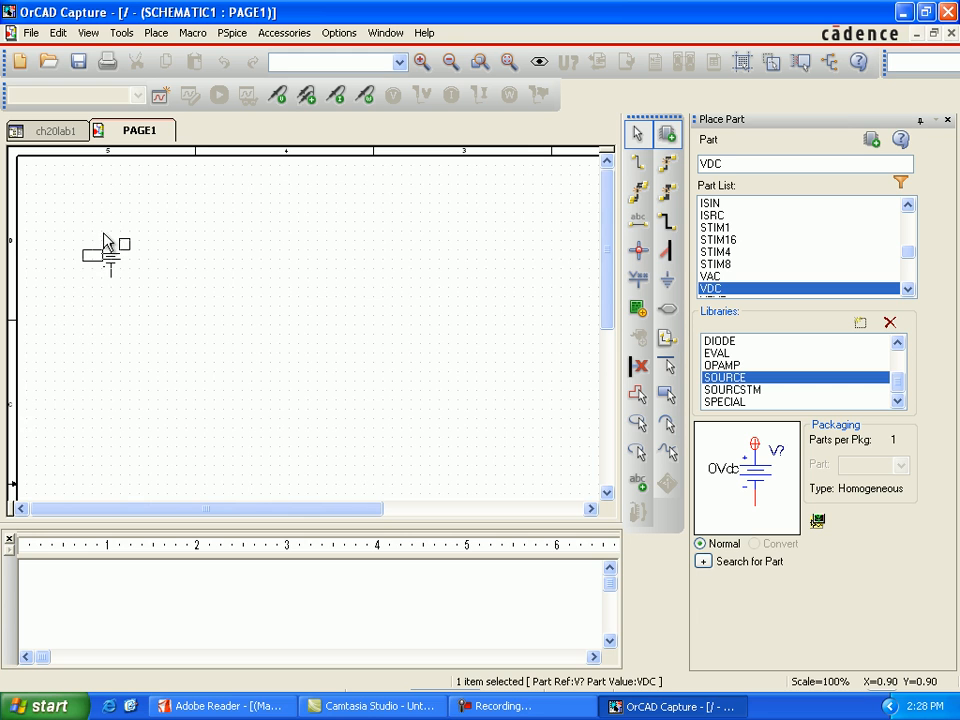
{"action": "left_click", "coordinate": [107, 235]}
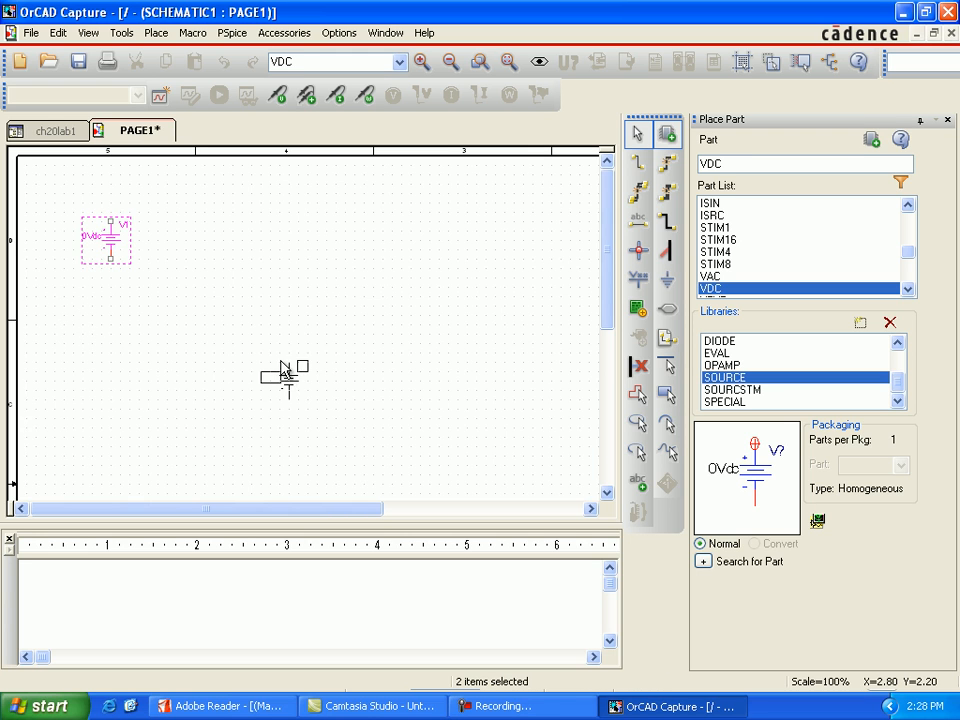
{"action": "key", "text": "Escape"}
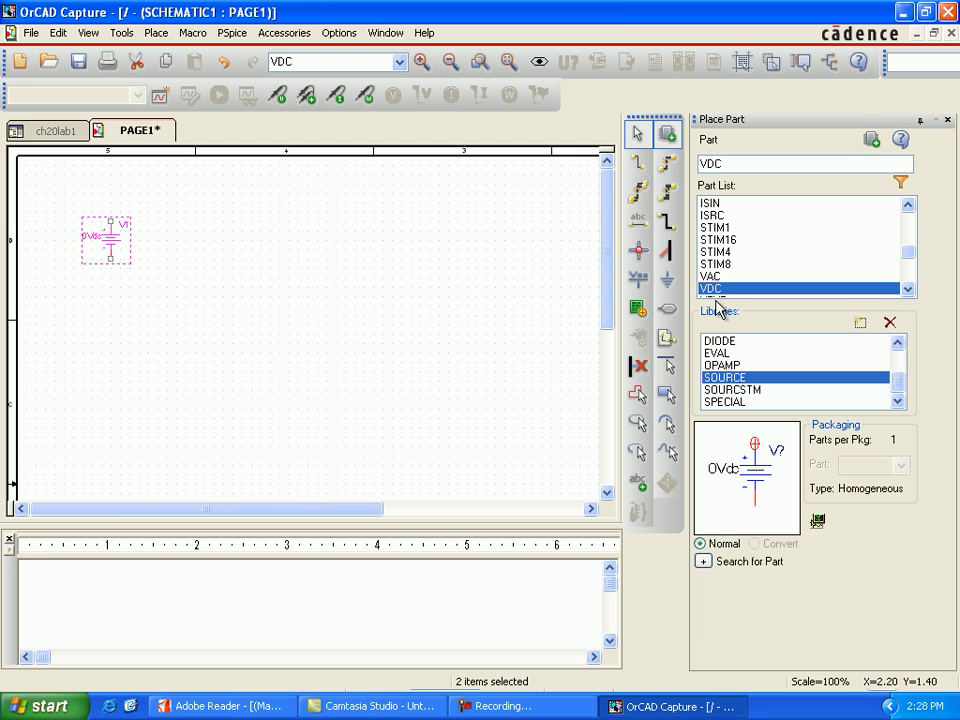
Place one VAC source from the SOURCE library on the schematic, directly below the DC source V1.
{"action": "left_click", "coordinate": [708, 277]}
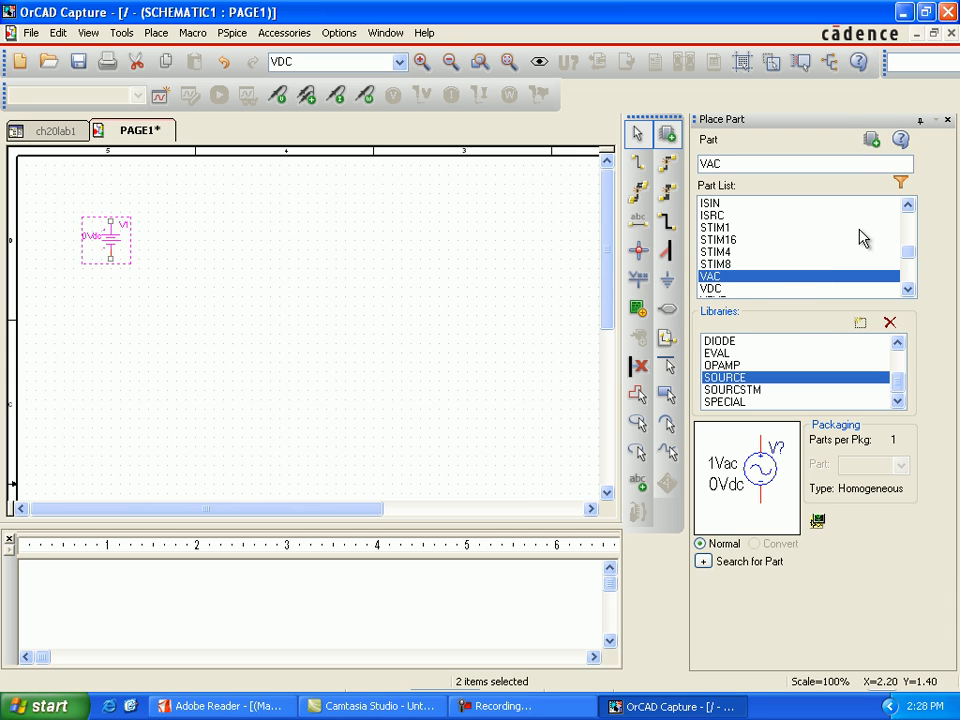
{"action": "left_click", "coordinate": [869, 141]}
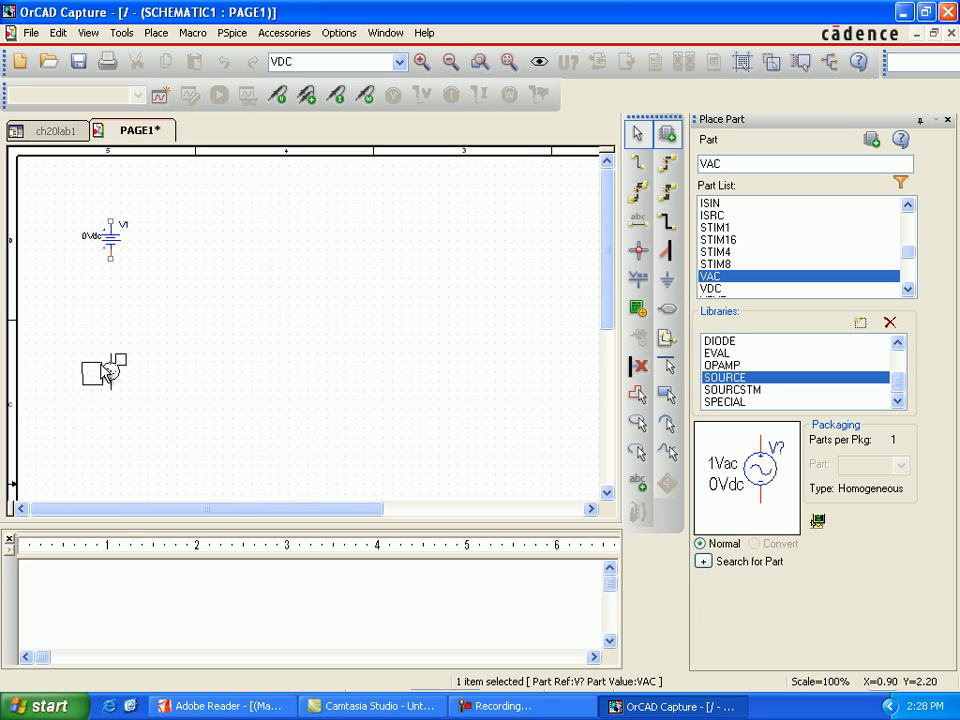
{"action": "left_click", "coordinate": [104, 372]}
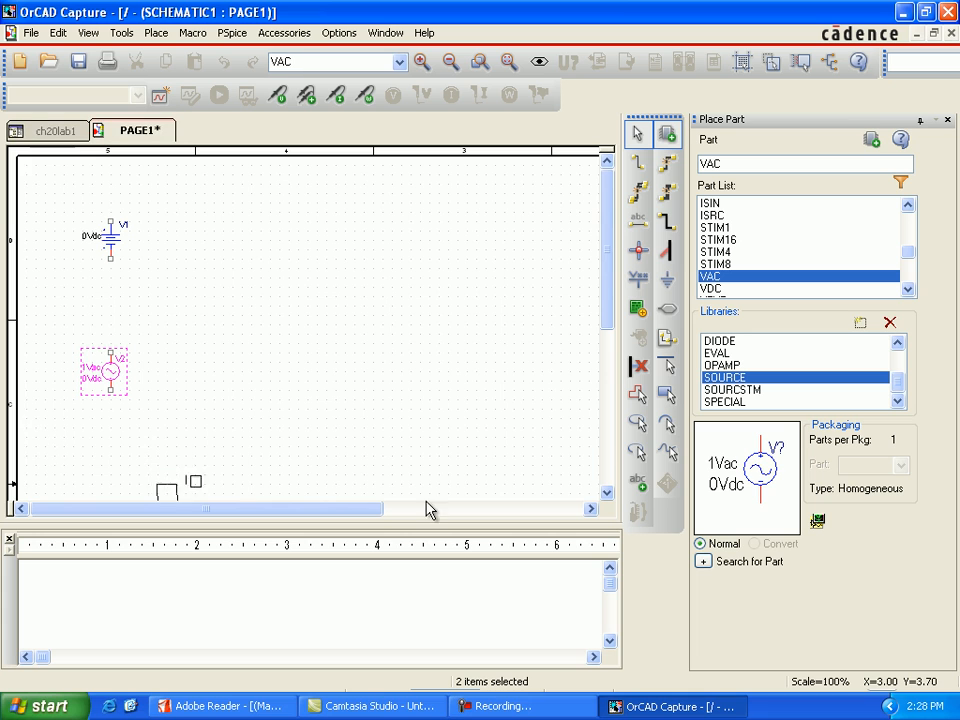
{"action": "key", "text": "Escape"}
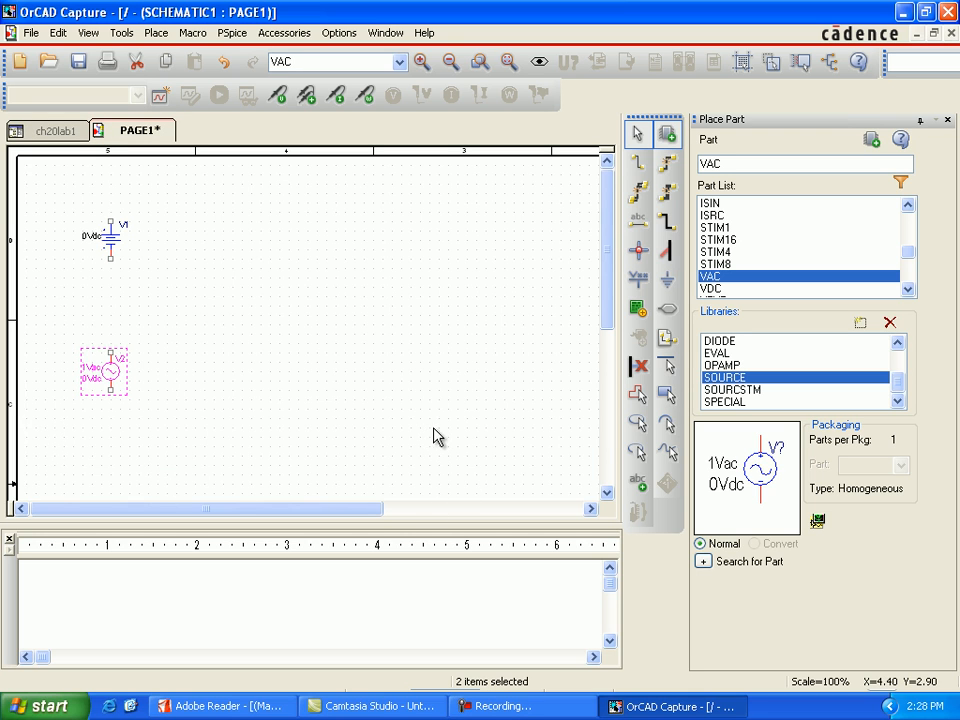
Place one Q2N2222 transistor from the EVAL library, well to the right of the two voltage sources.
{"action": "double_click", "coordinate": [725, 166]}
{"action": "type", "text": "q"}
{"action": "left_click", "coordinate": [720, 353]}
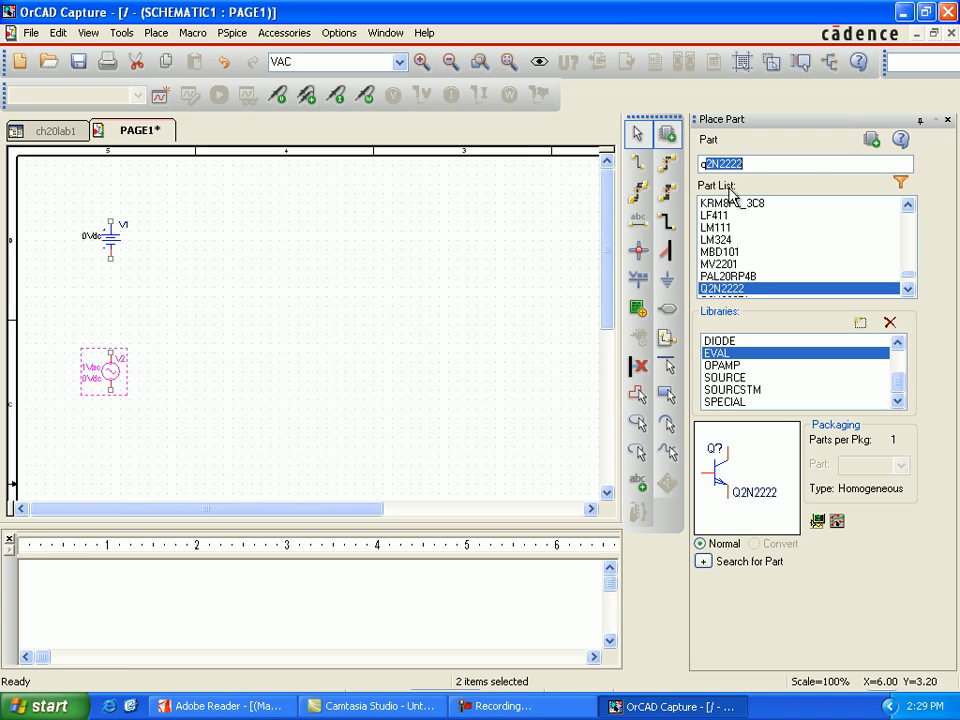
{"action": "left_click", "coordinate": [872, 141]}
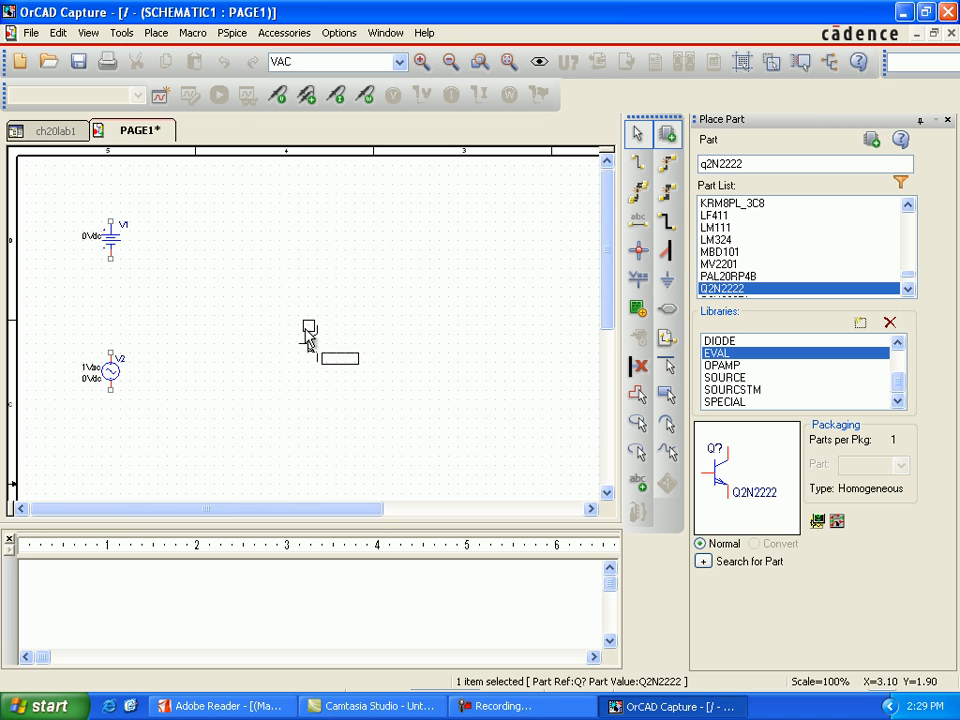
{"action": "key", "text": "Escape"}
{"action": "left_click", "coordinate": [307, 336]}
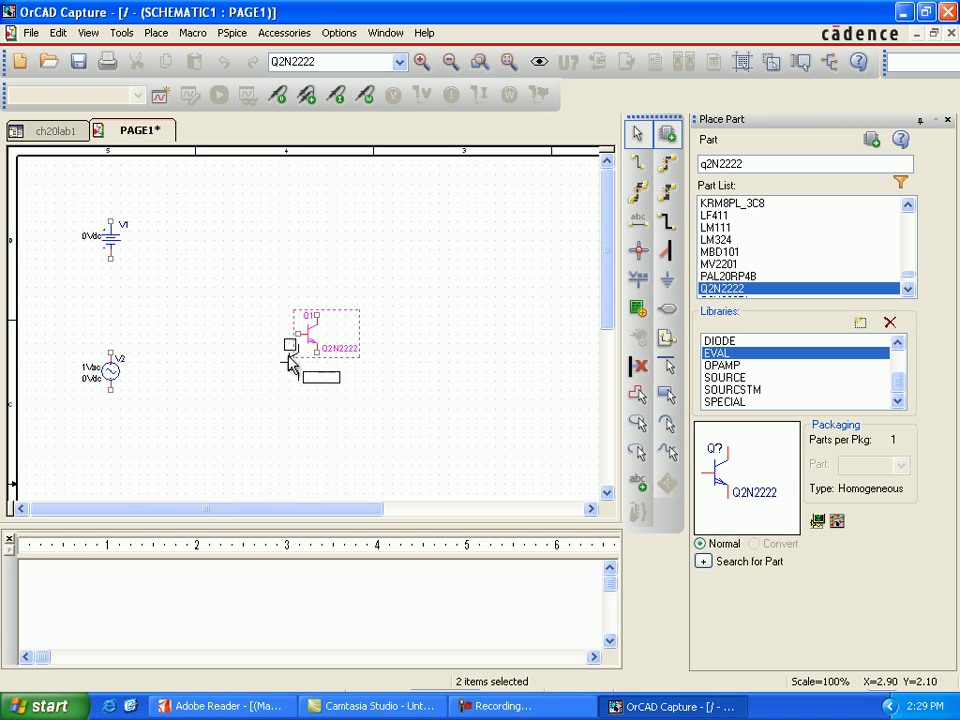
{"action": "key", "text": "Escape"}
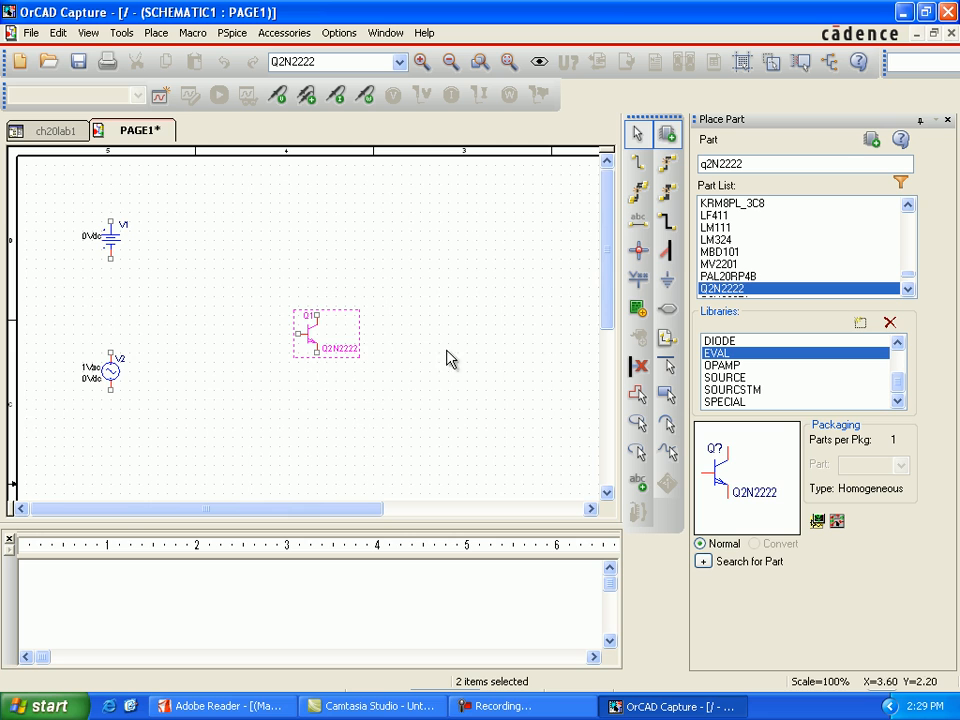
Place three vertical R resistors from the ANALOG library: one right of V1, one above Q1 and one to the lower right of Q1.
{"action": "double_click", "coordinate": [757, 166]}
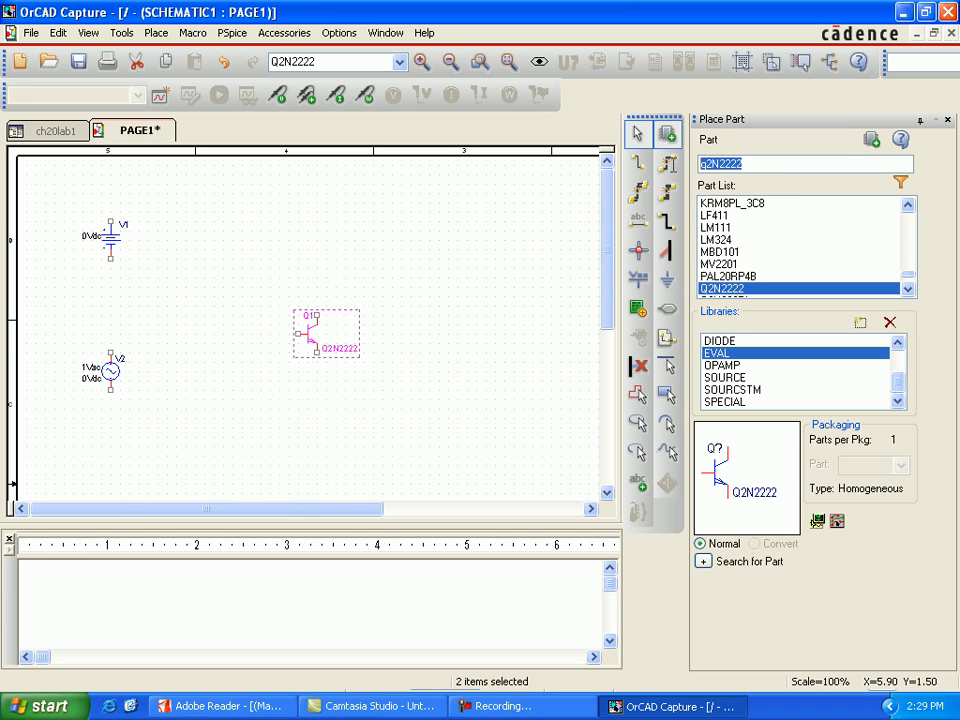
{"action": "type", "text": "r"}
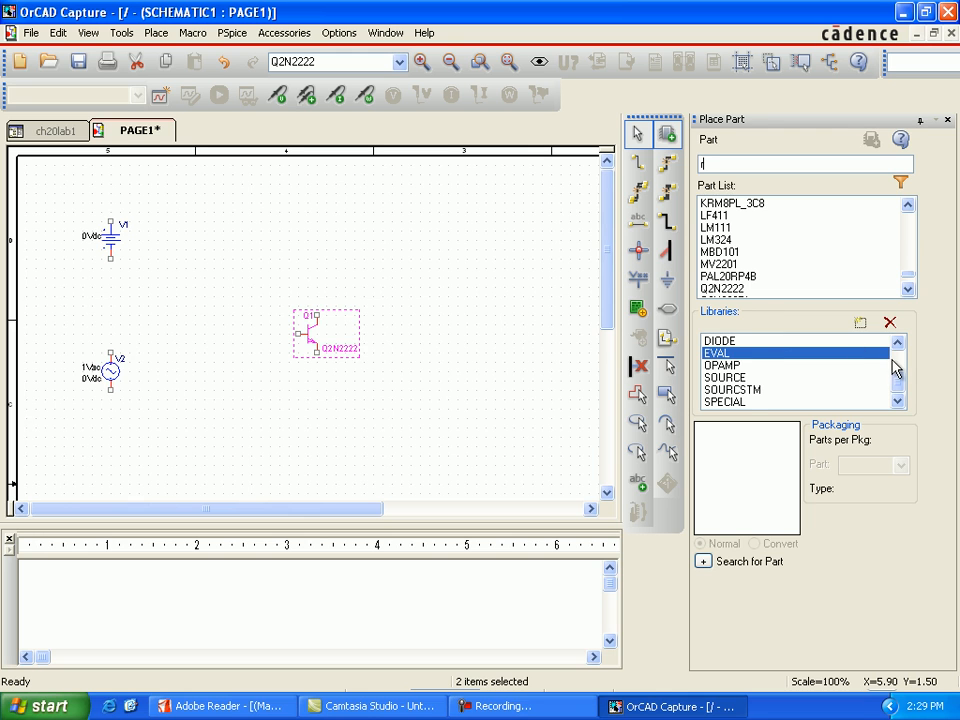
{"action": "key", "text": "Return"}
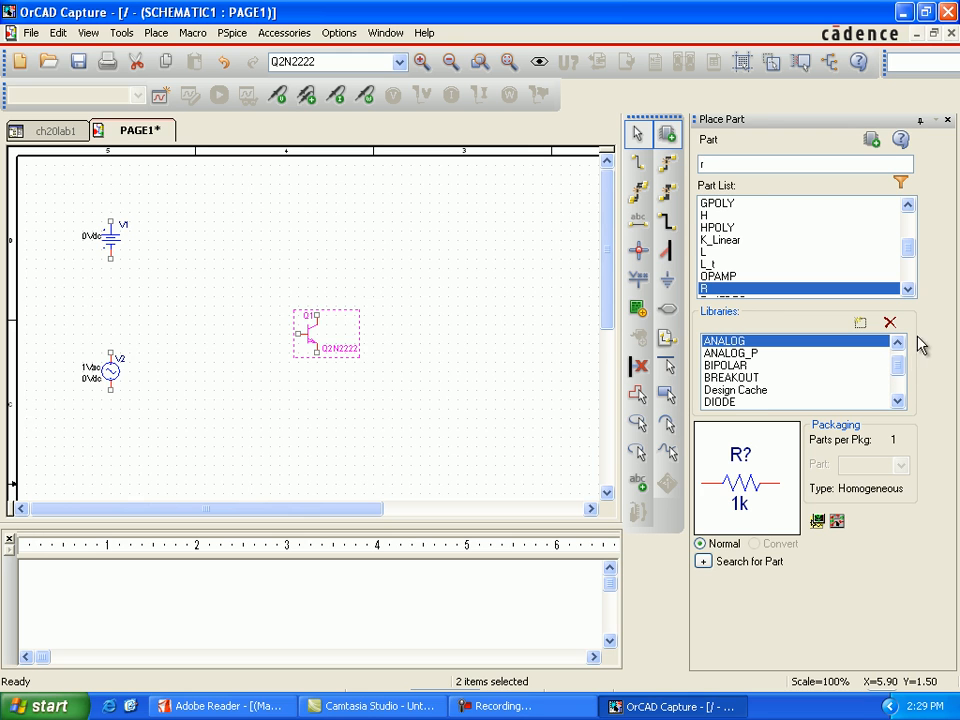
{"action": "left_click", "coordinate": [870, 148]}
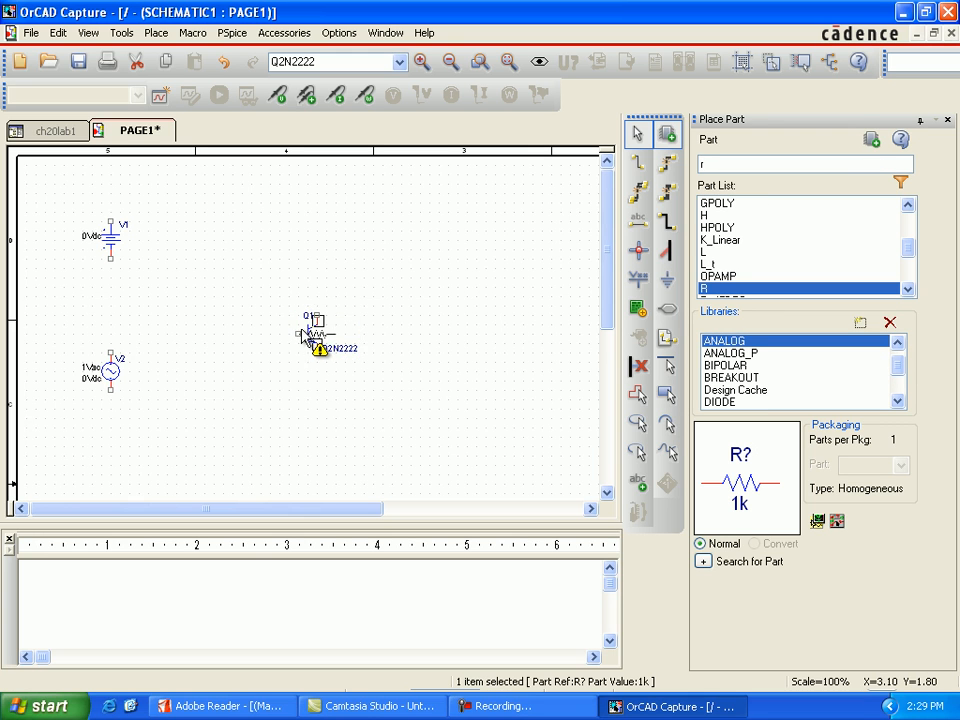
{"action": "key", "text": "Escape"}
{"action": "left_click", "coordinate": [211, 250]}
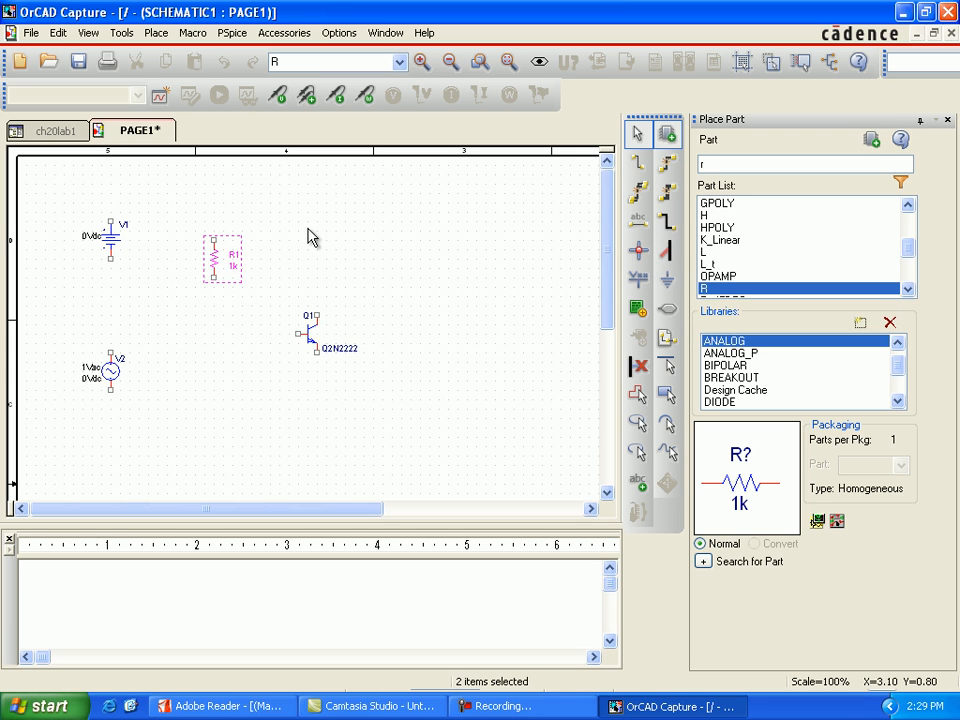
{"action": "left_click", "coordinate": [312, 231]}
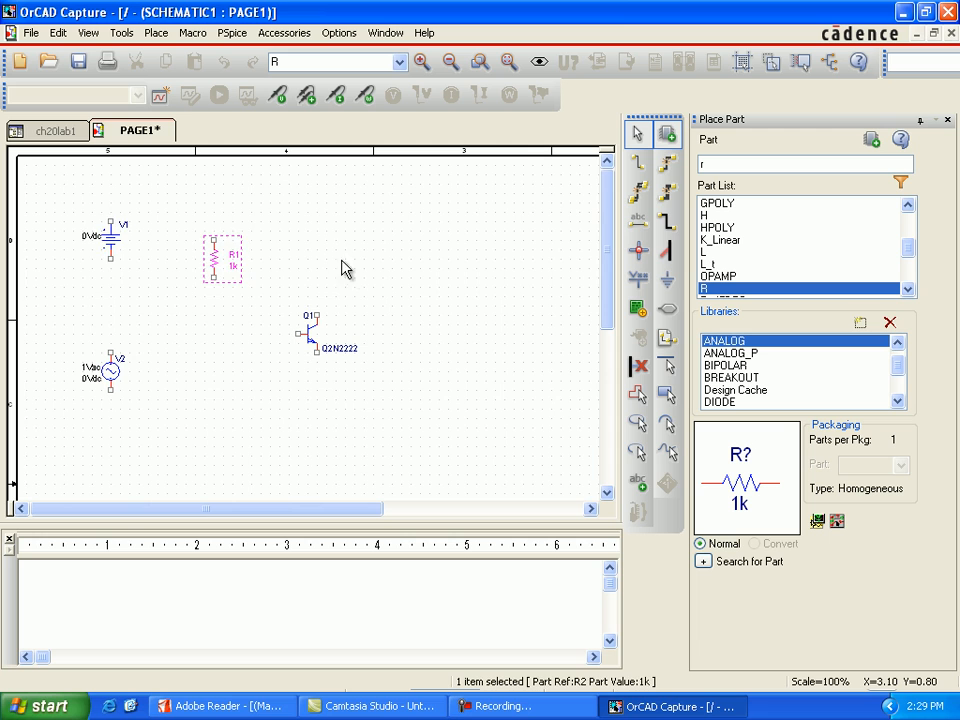
{"action": "left_click", "coordinate": [437, 365]}
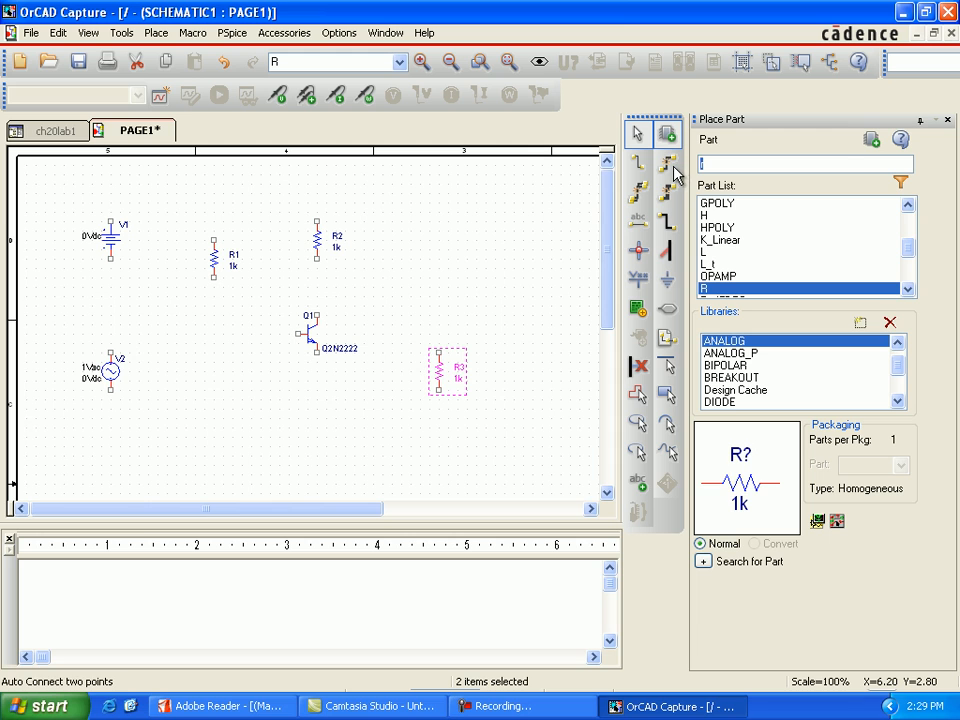
Place two horizontal C capacitors from the ANALOG library, one between V2 and Q1 and one to the right of Q1.
{"action": "type", "text": "c"}
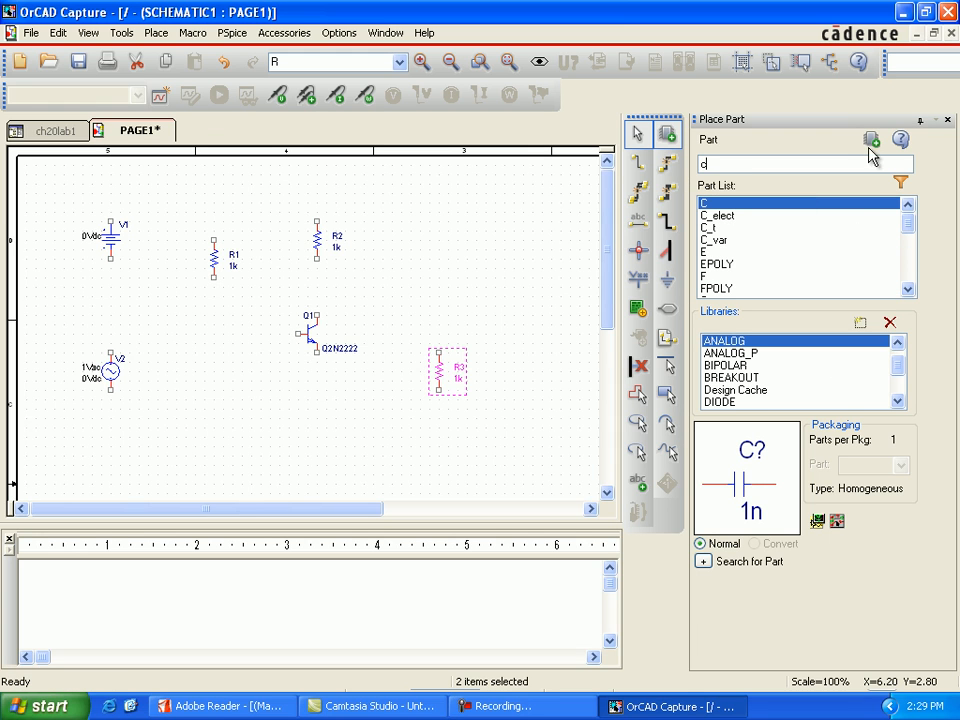
{"action": "left_click", "coordinate": [871, 142]}
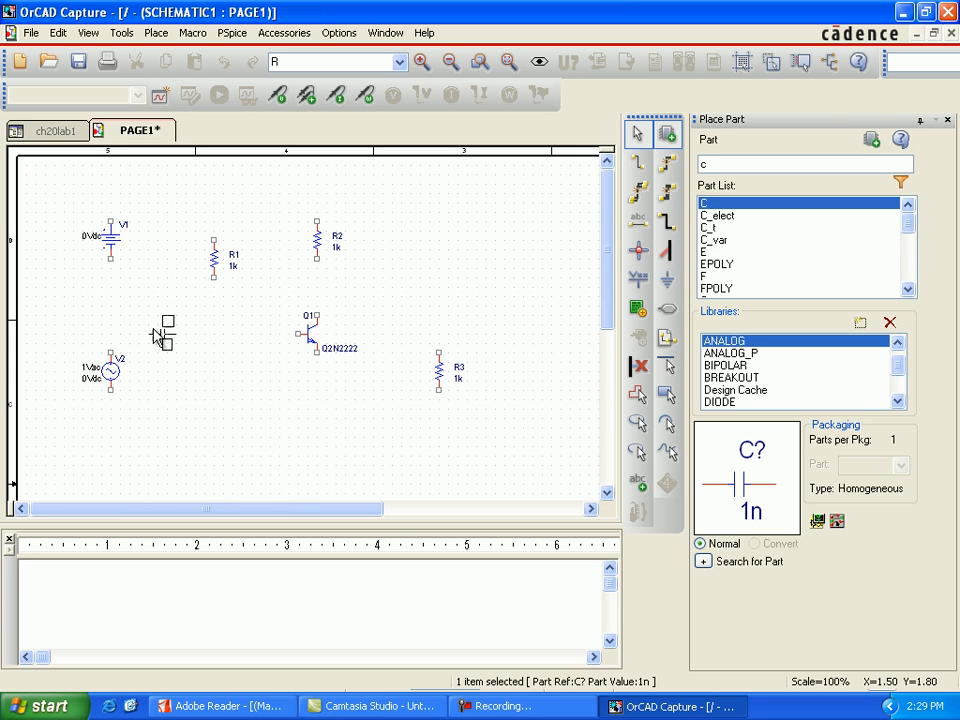
{"action": "key", "text": "Escape"}
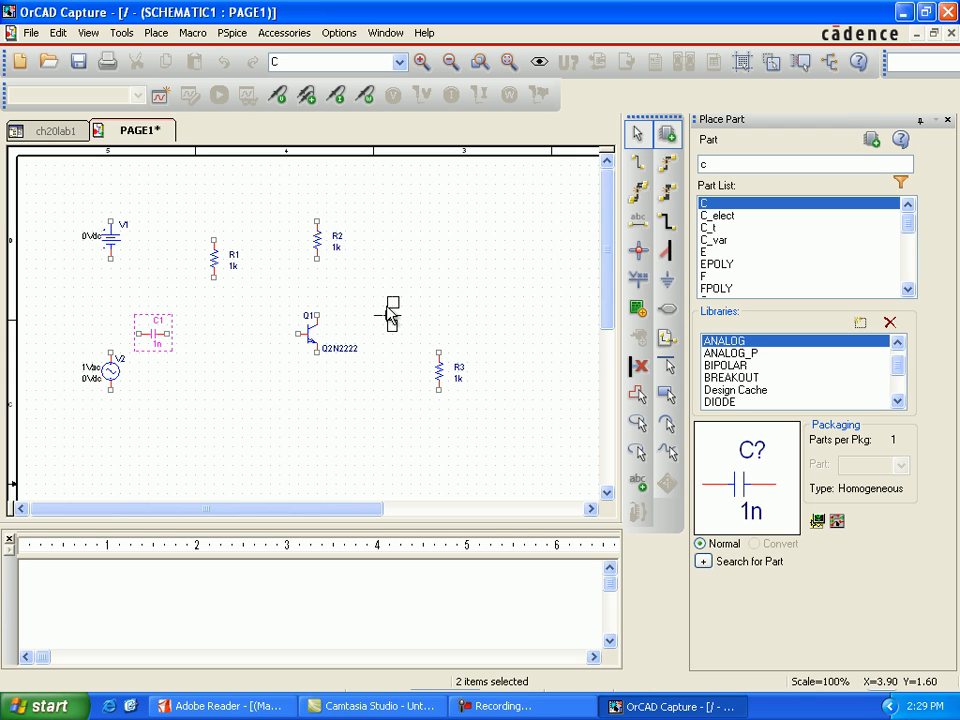
{"action": "key", "text": "Escape"}
{"action": "left_click", "coordinate": [392, 318]}
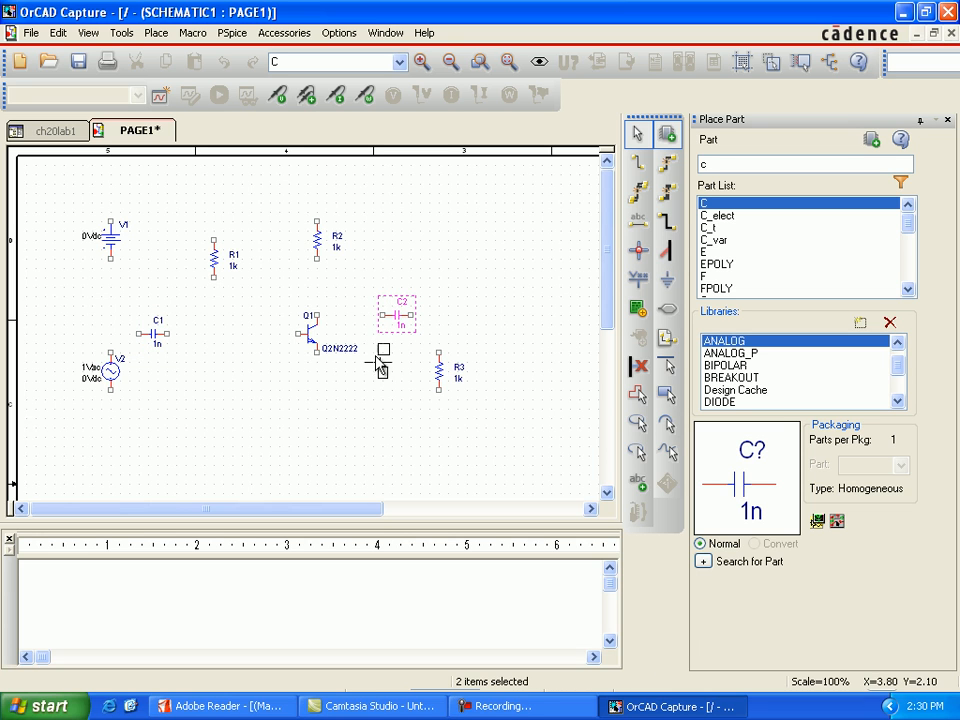
Place one Rbreak resistor from the BREAKOUT library, rotated vertically, directly below R1, and finish part placement.
{"action": "left_click", "coordinate": [749, 380]}
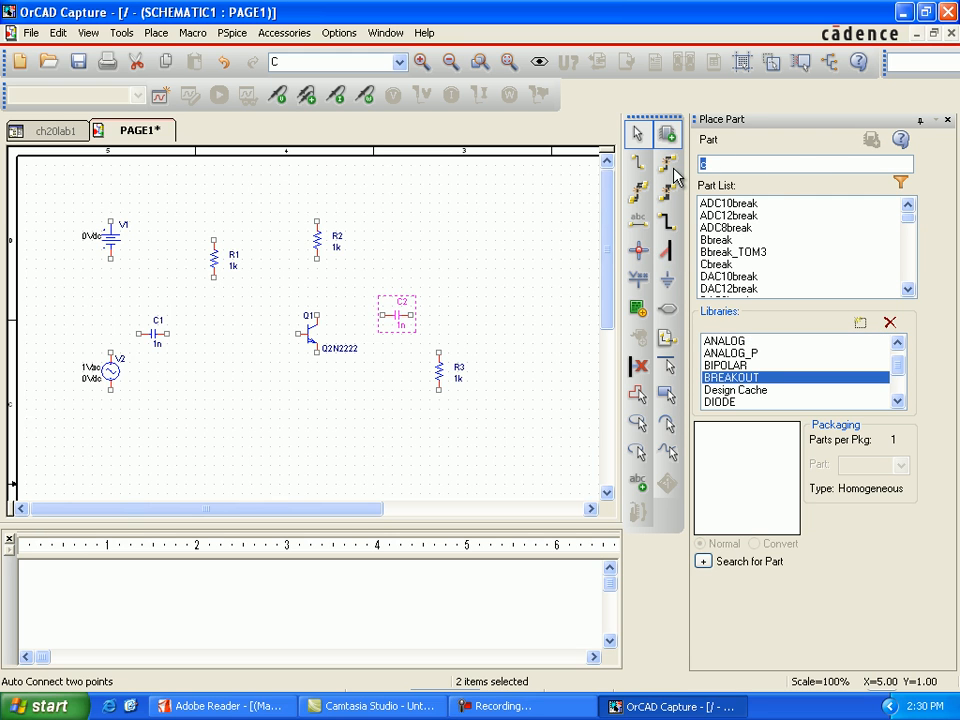
{"action": "type", "text": "r"}
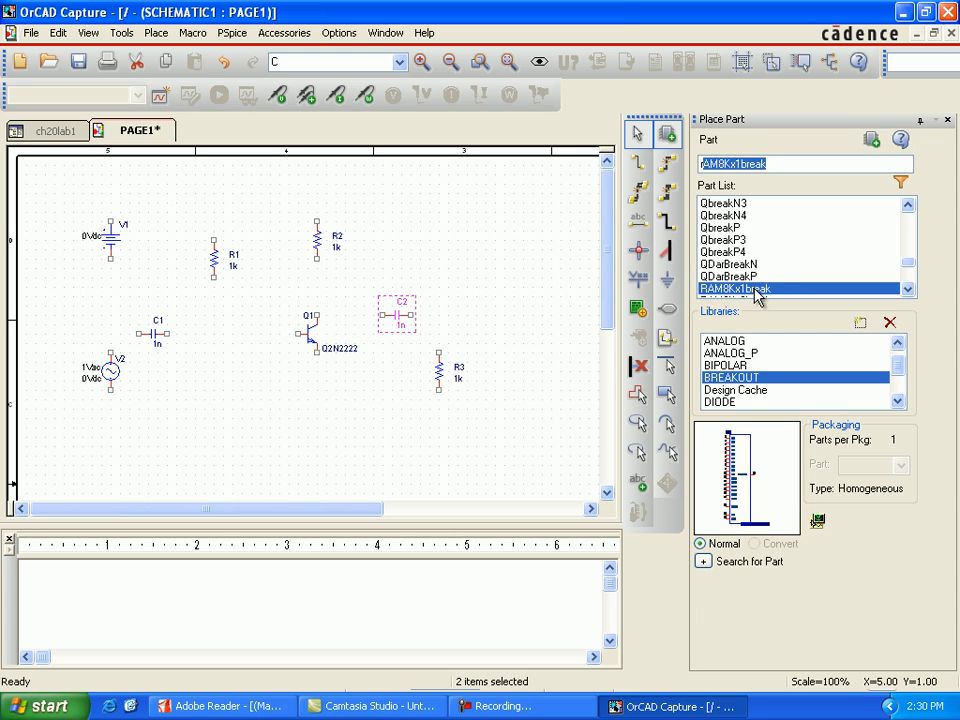
{"action": "type", "text": "b"}
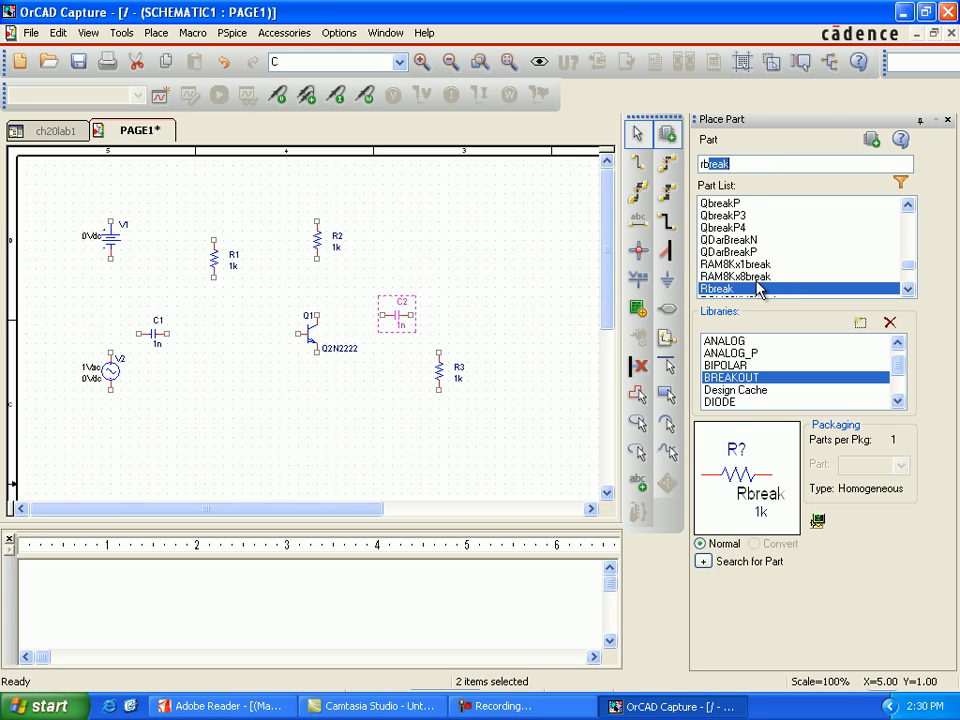
{"action": "left_click", "coordinate": [872, 143]}
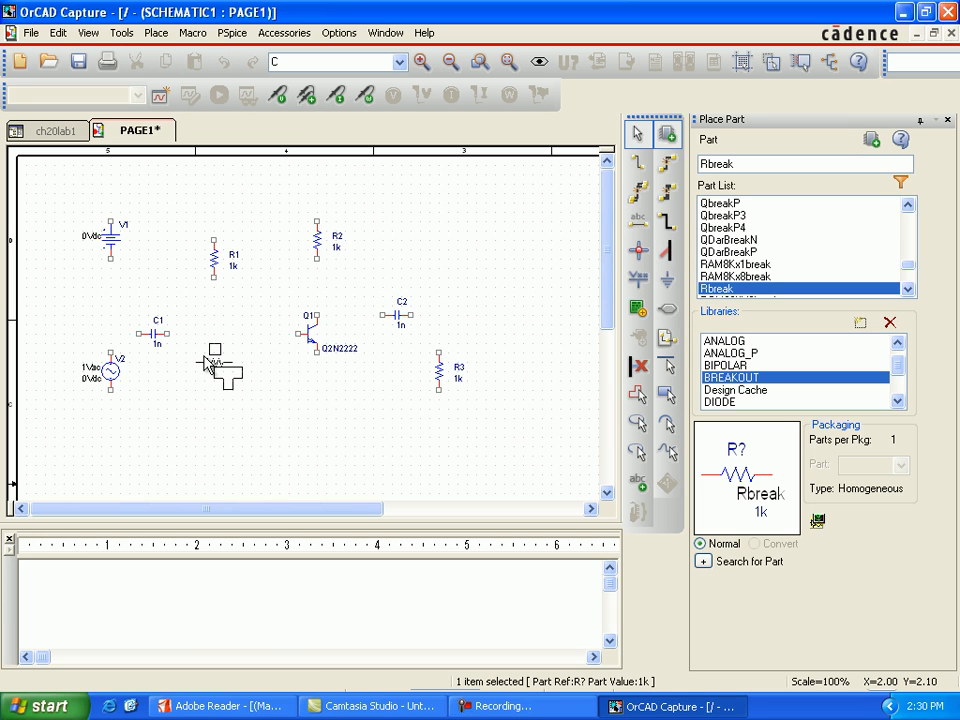
{"action": "key", "text": "r"}
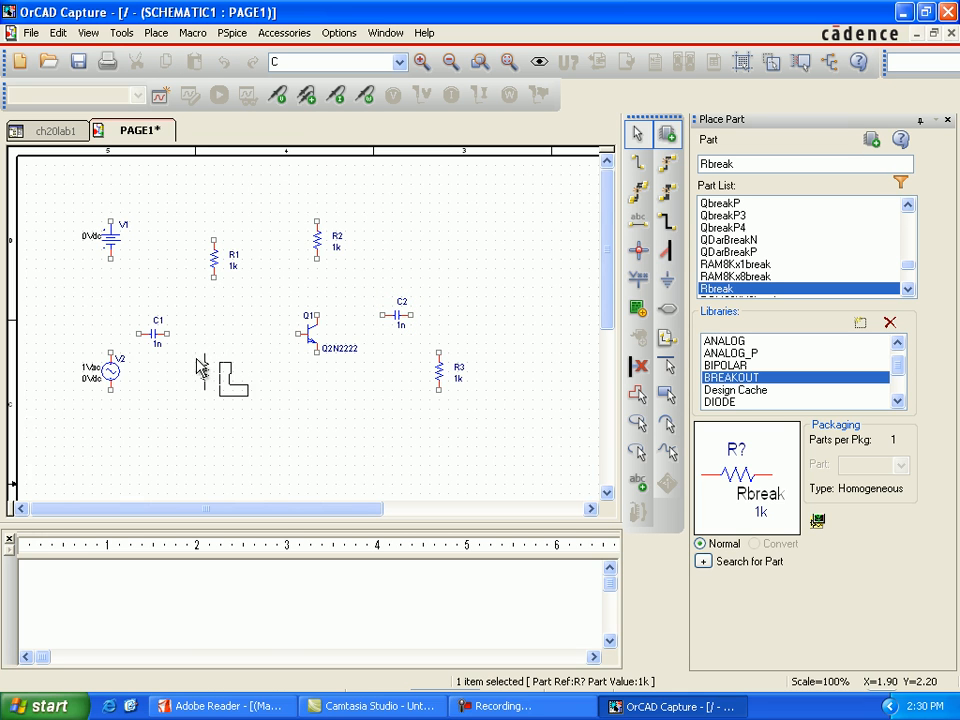
{"action": "left_click", "coordinate": [213, 370]}
{"action": "key", "text": "Escape"}
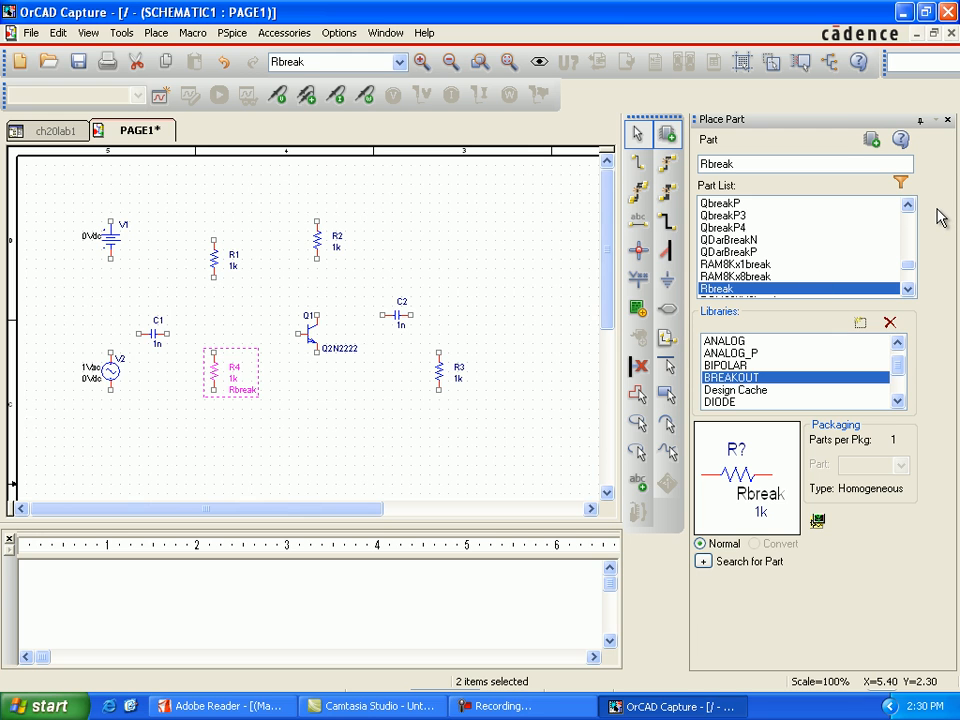
{"action": "left_click", "coordinate": [947, 119]}
Place two 0/CAPSYM ground symbols, one directly below V1 and one directly below V2, and finish ground placement.
{"action": "left_click", "coordinate": [940, 279]}
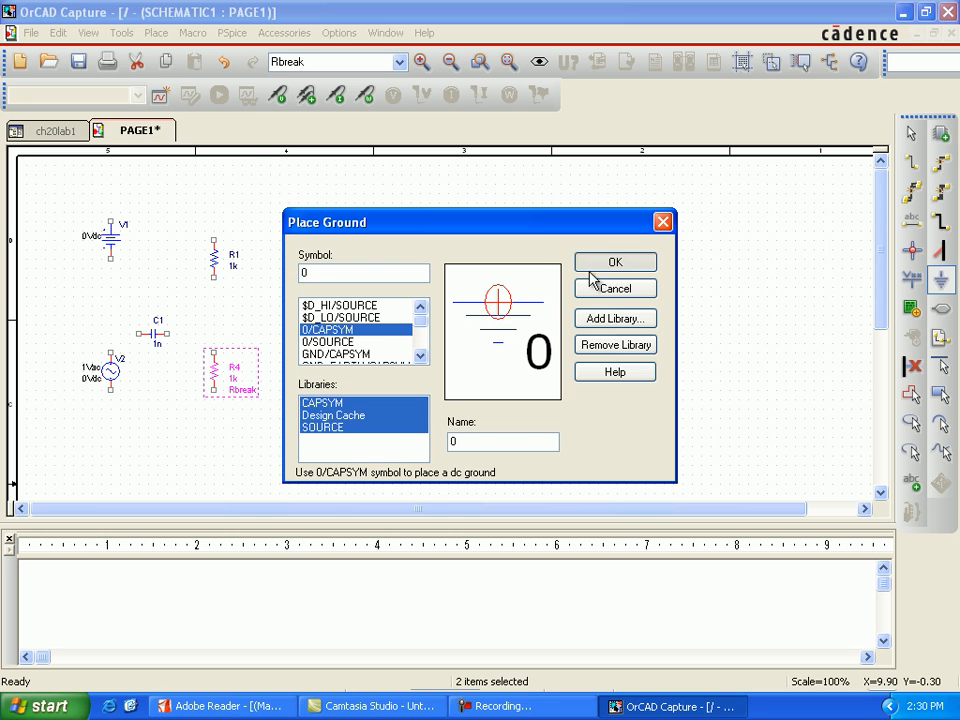
{"action": "left_click", "coordinate": [607, 266]}
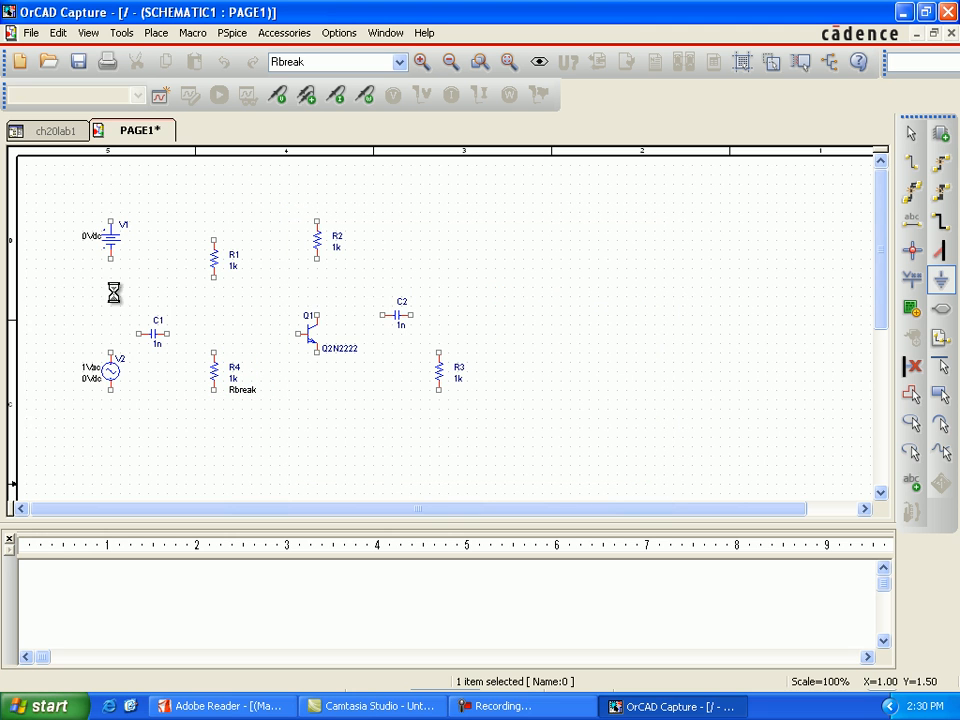
{"action": "left_click", "coordinate": [112, 302]}
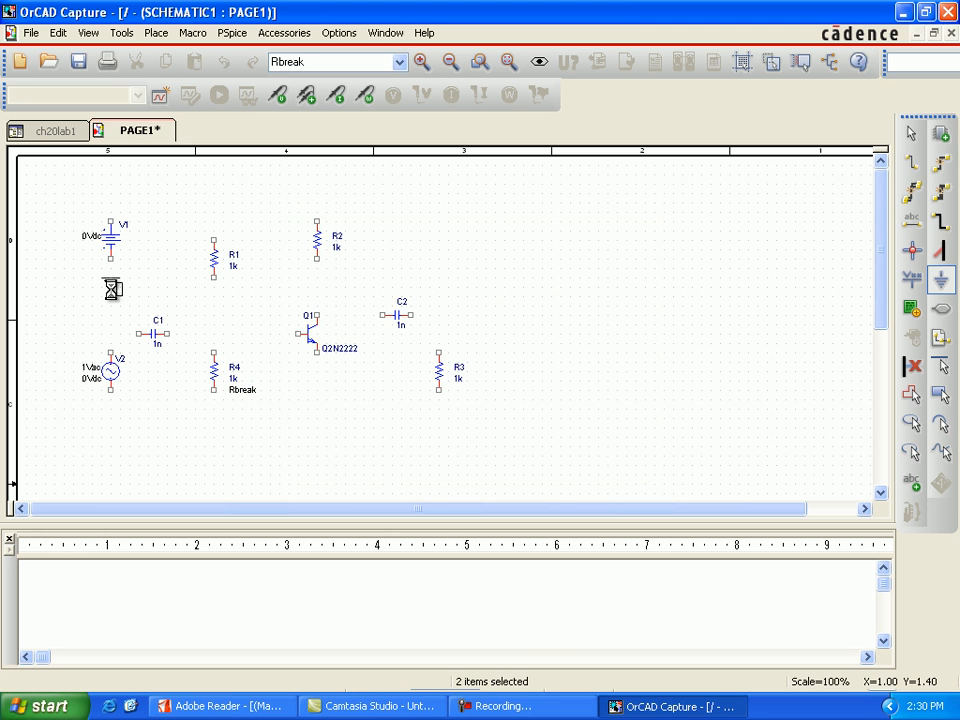
{"action": "left_click", "coordinate": [114, 460]}
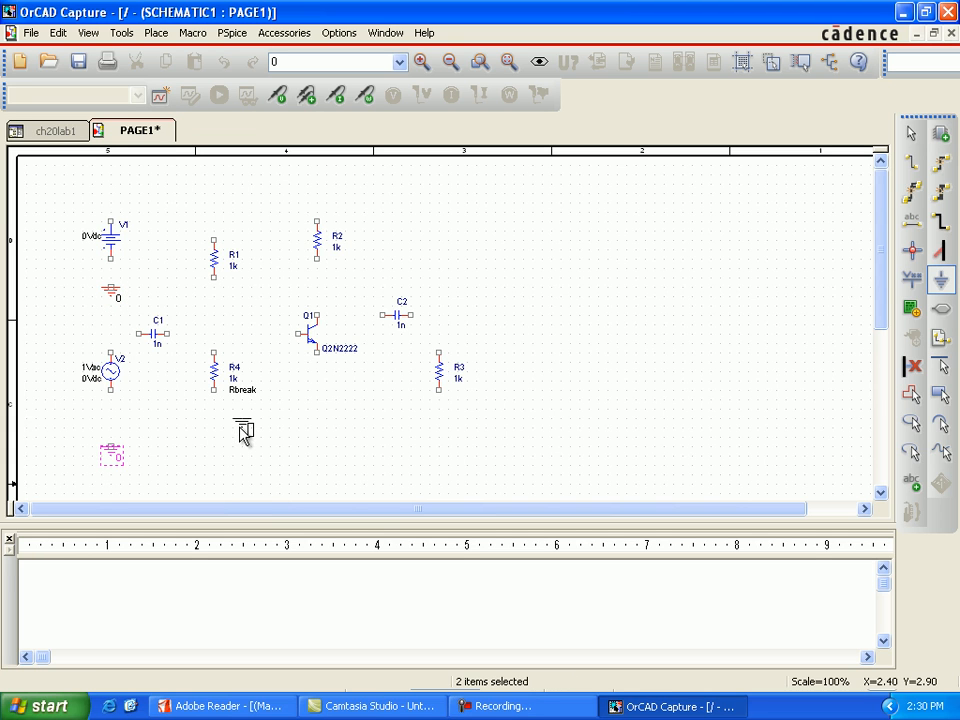
{"action": "key", "text": "Escape"}
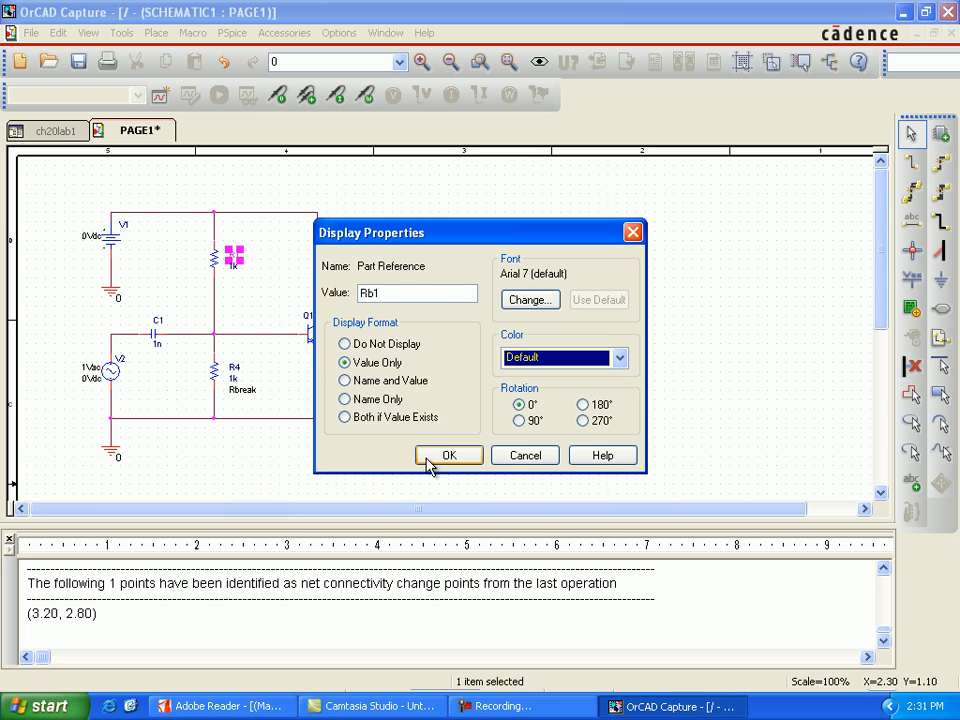
Rename resistor R1 as Rb1 and the resistor above Q1 as R3.
{"action": "left_click", "coordinate": [428, 460]}
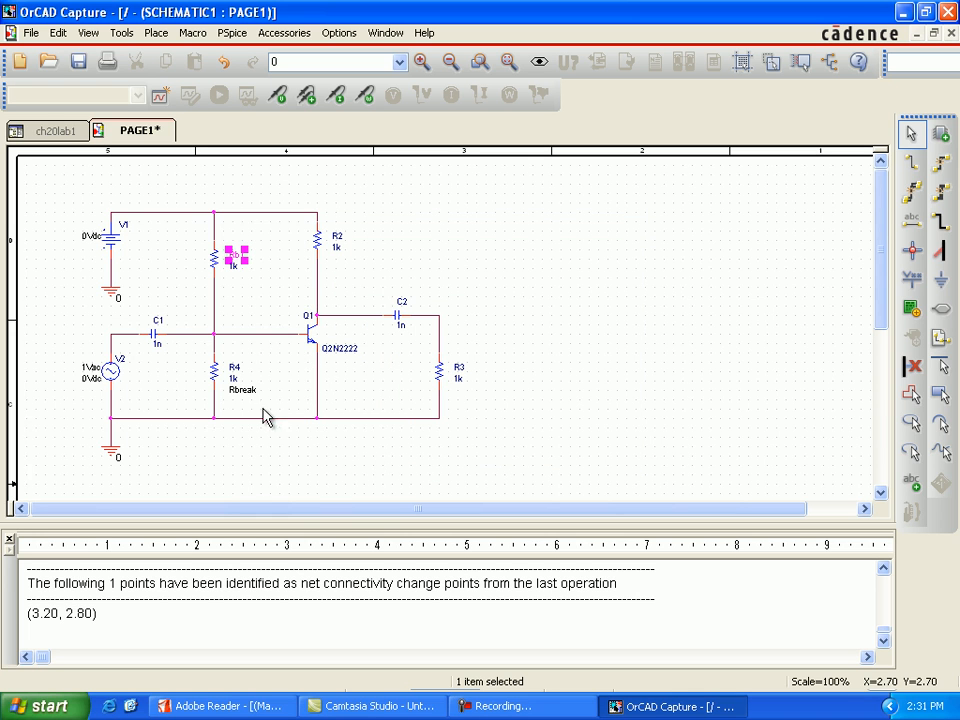
{"action": "double_click", "coordinate": [338, 245]}
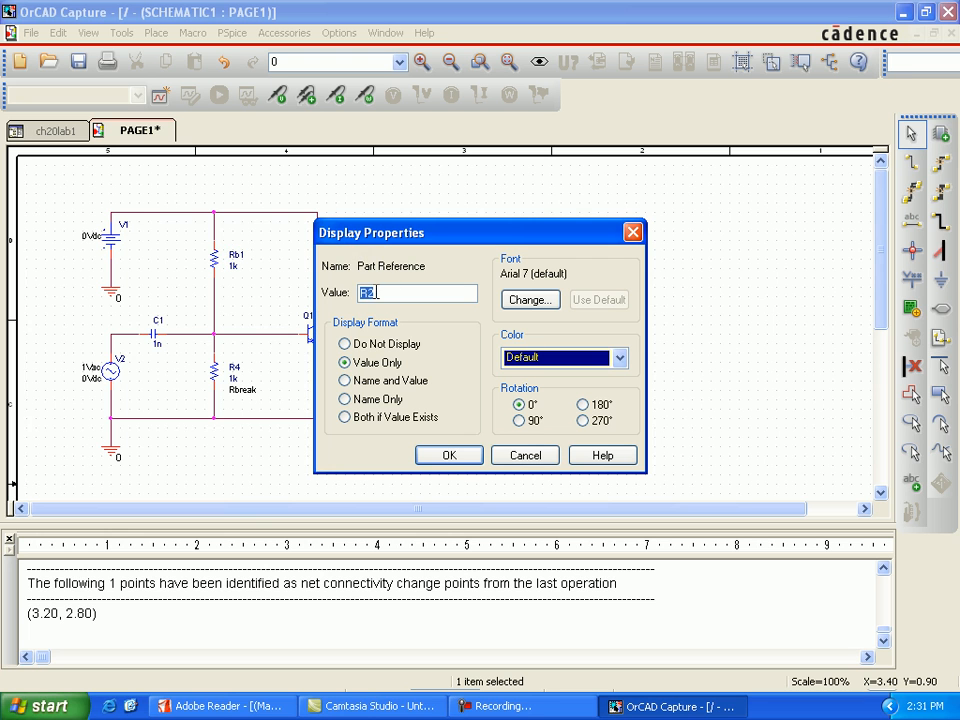
{"action": "type", "text": "3"}
{"action": "left_click", "coordinate": [450, 456]}
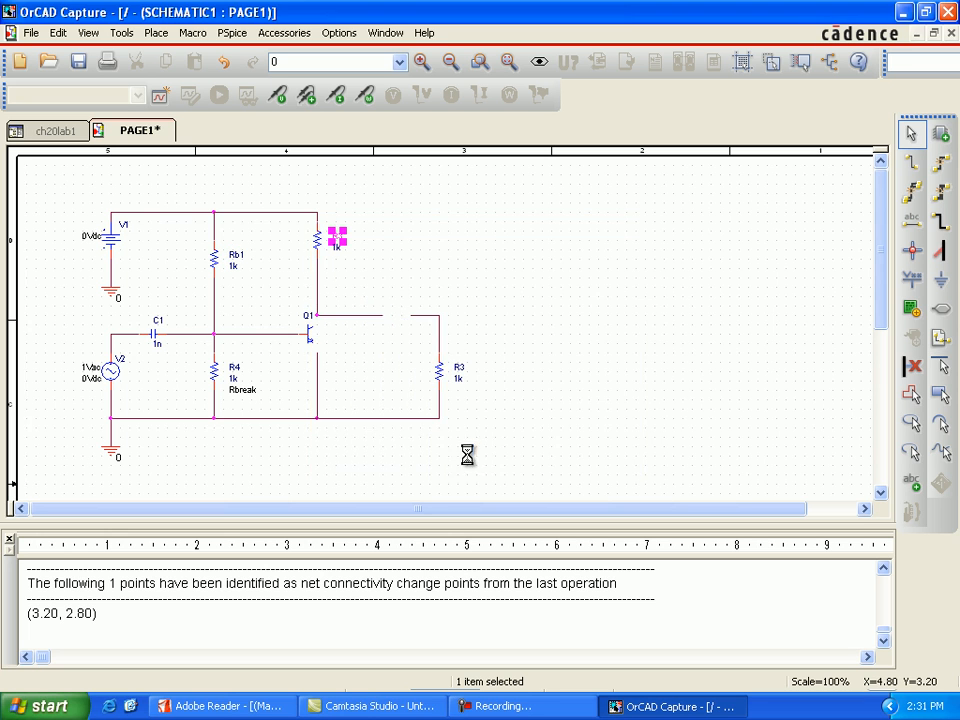
Rename the load resistor to the lower right of Q1, connected to C2, as R4.
{"action": "double_click", "coordinate": [459, 370]}
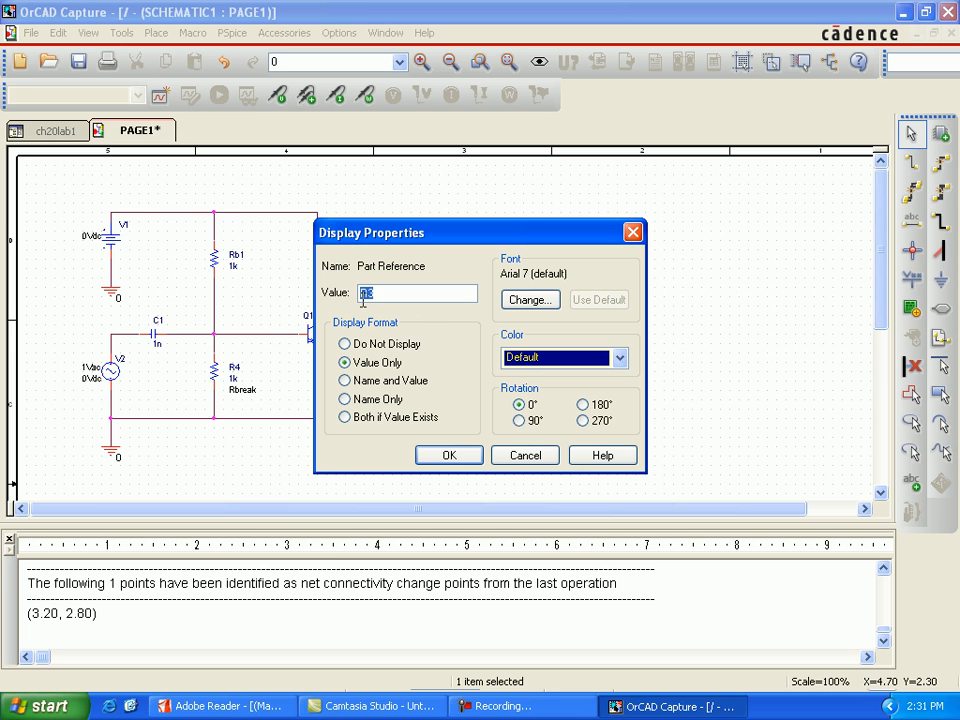
{"action": "key", "text": "BackSpace"}
{"action": "type", "text": "4"}
{"action": "left_click", "coordinate": [449, 455]}
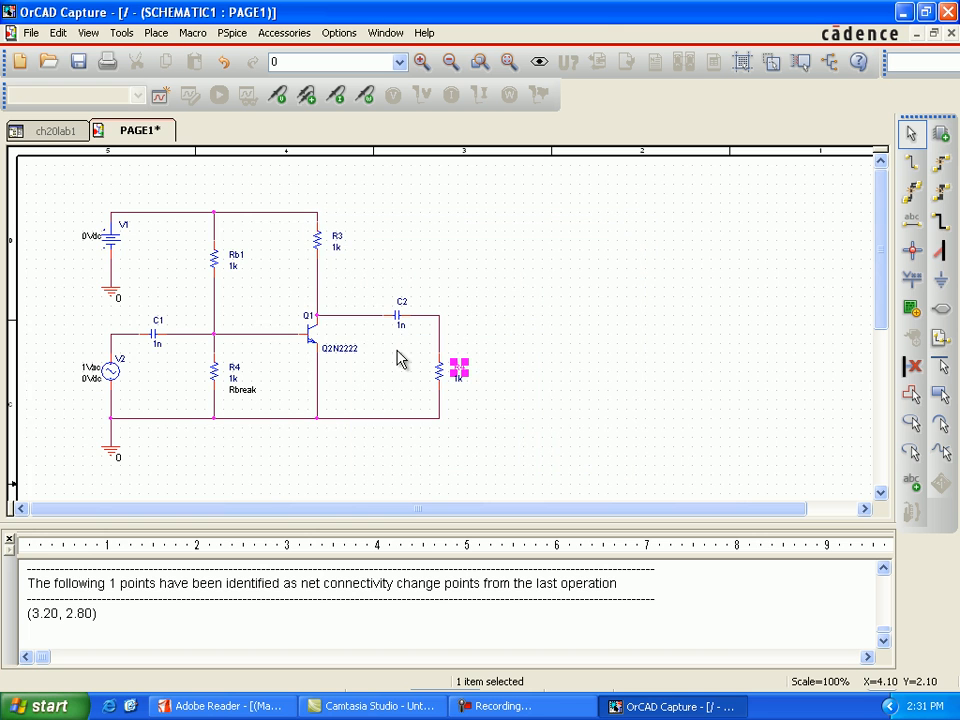
Set the values of both capacitors, C2 and C1, to 1u.
{"action": "double_click", "coordinate": [400, 325]}
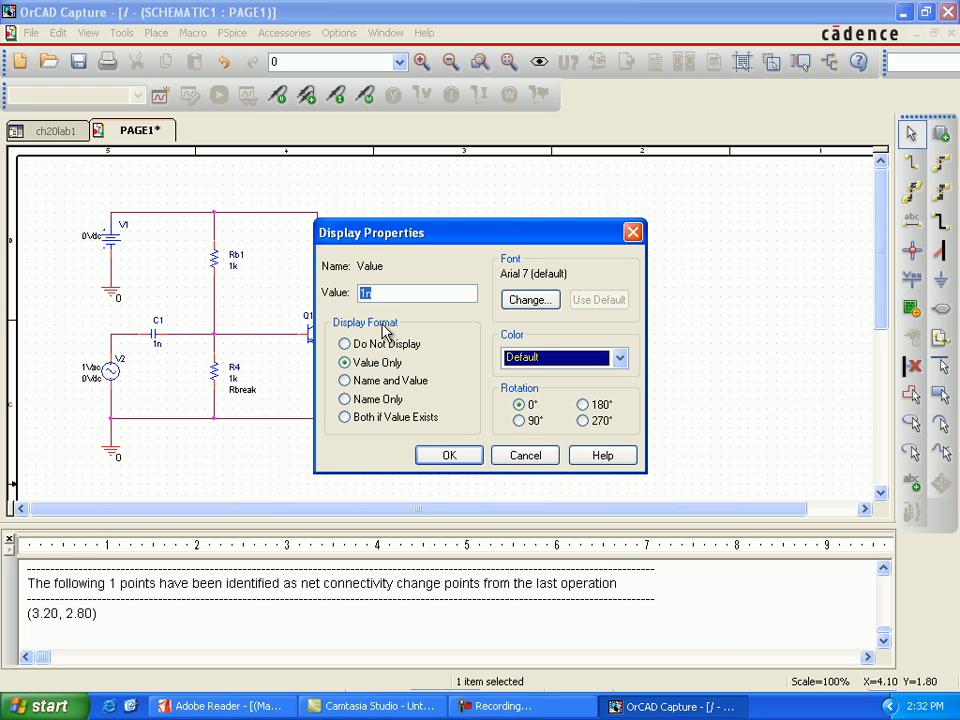
{"action": "type", "text": "1u"}
{"action": "left_click", "coordinate": [424, 456]}
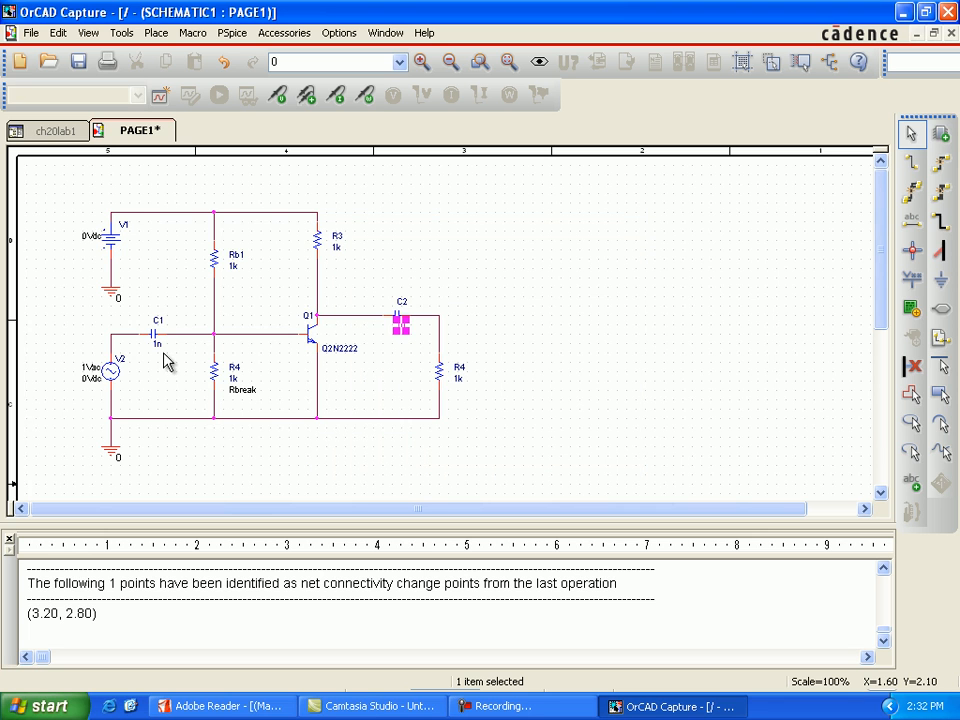
{"action": "double_click", "coordinate": [158, 345]}
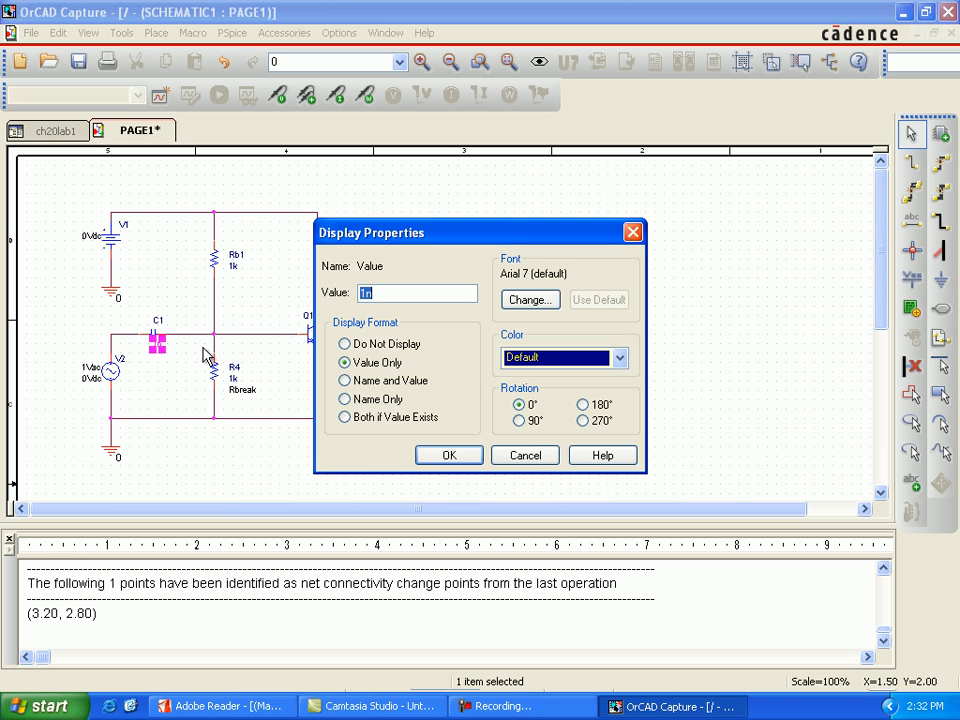
{"action": "type", "text": "1u"}
{"action": "key", "text": "Return"}
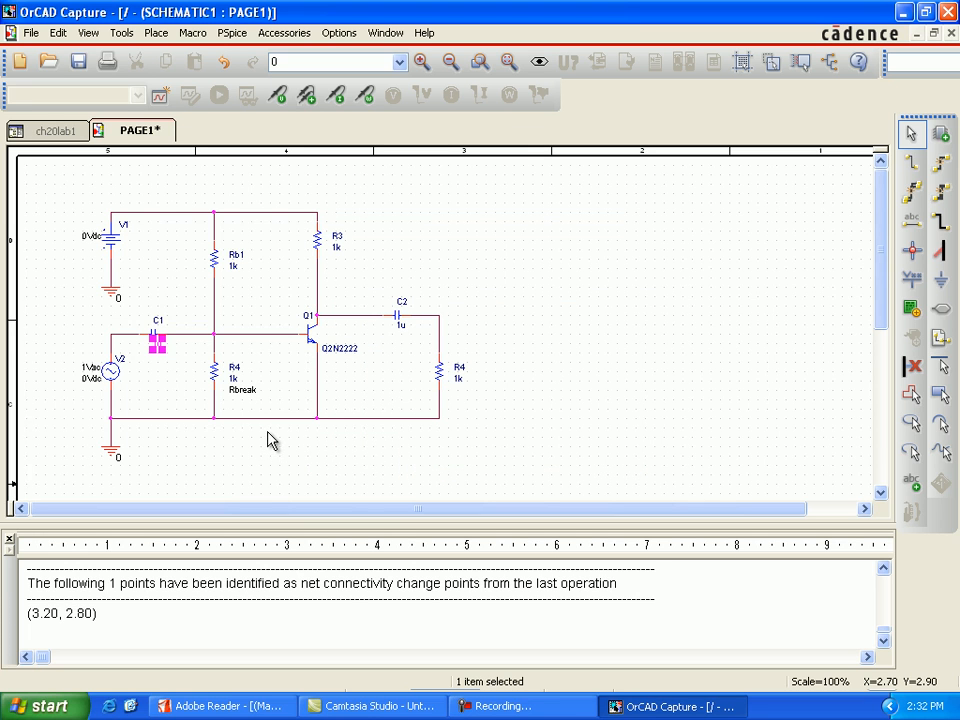
Set the value of resistor Rb1 to 10k.
{"action": "left_click", "coordinate": [235, 277]}
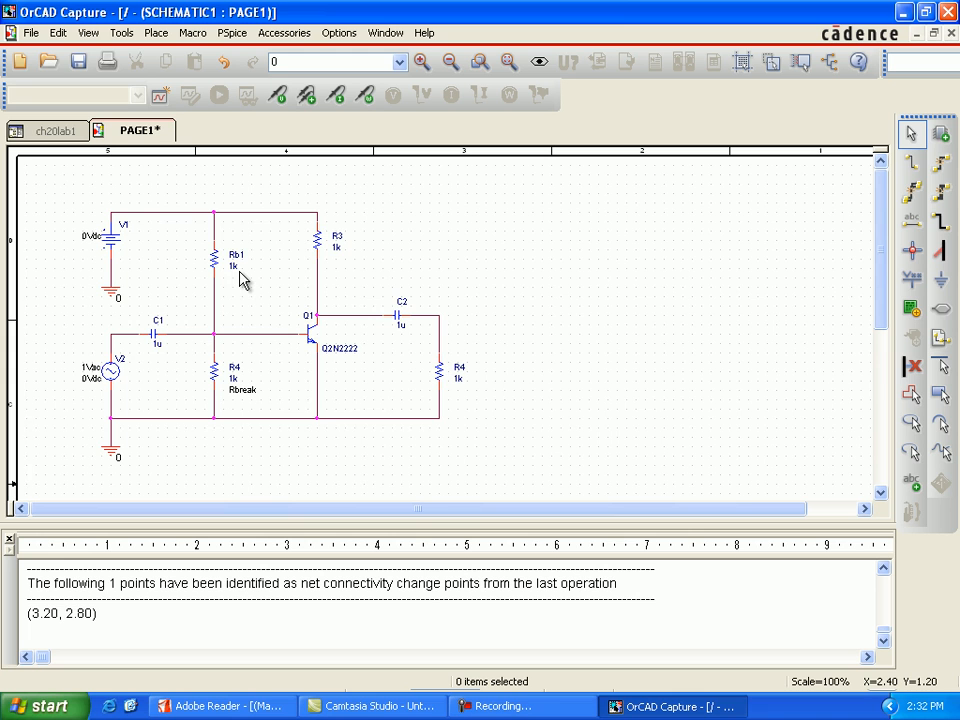
{"action": "left_click", "coordinate": [240, 272]}
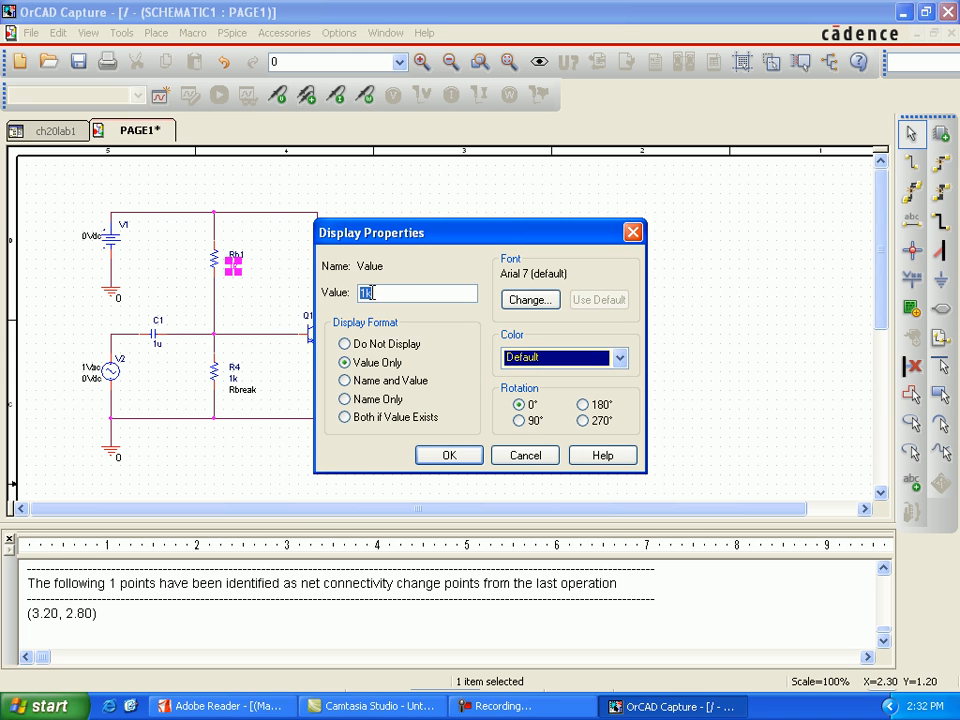
{"action": "left_click", "coordinate": [366, 292]}
{"action": "type", "text": "0"}
{"action": "left_click", "coordinate": [428, 456]}
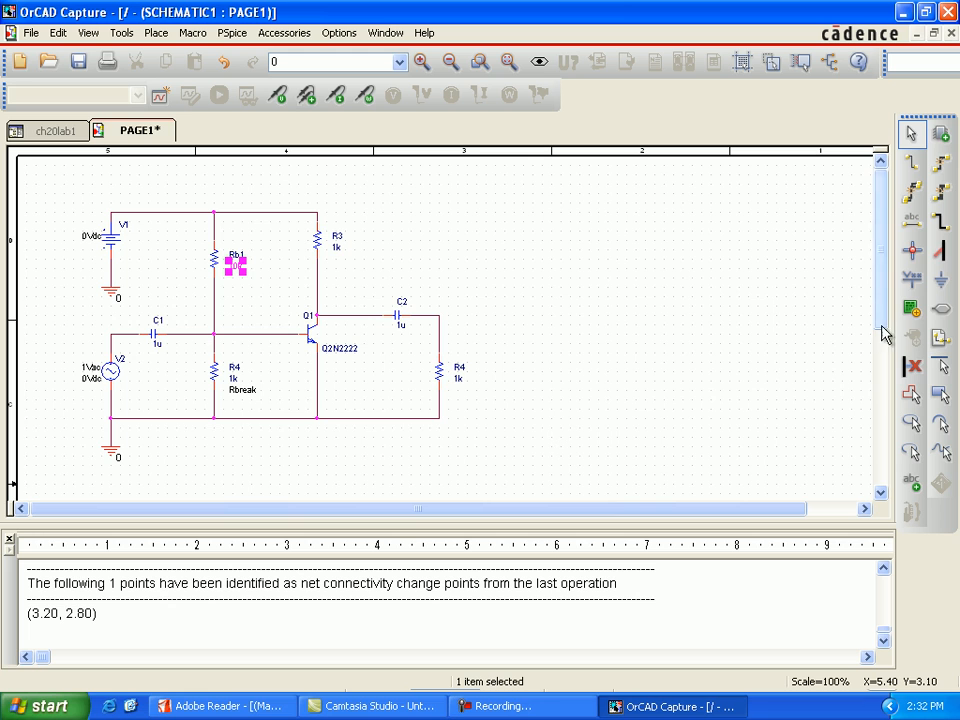
Place a net alias named OUT on the wire corner between C2 and the load resistor.
{"action": "left_click", "coordinate": [911, 230]}
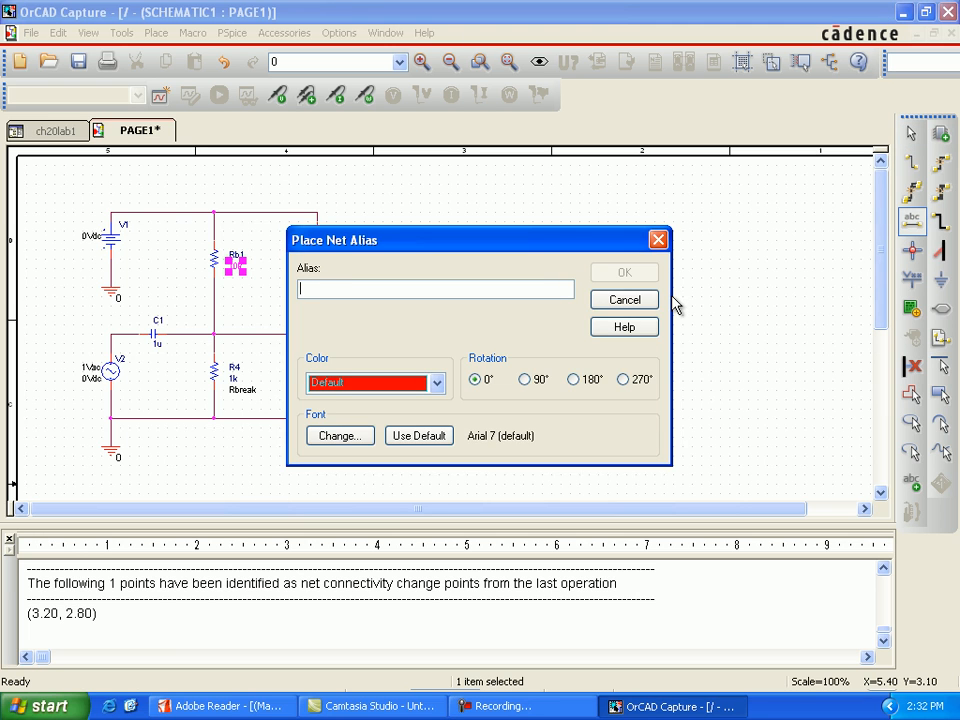
{"action": "type", "text": "0"}
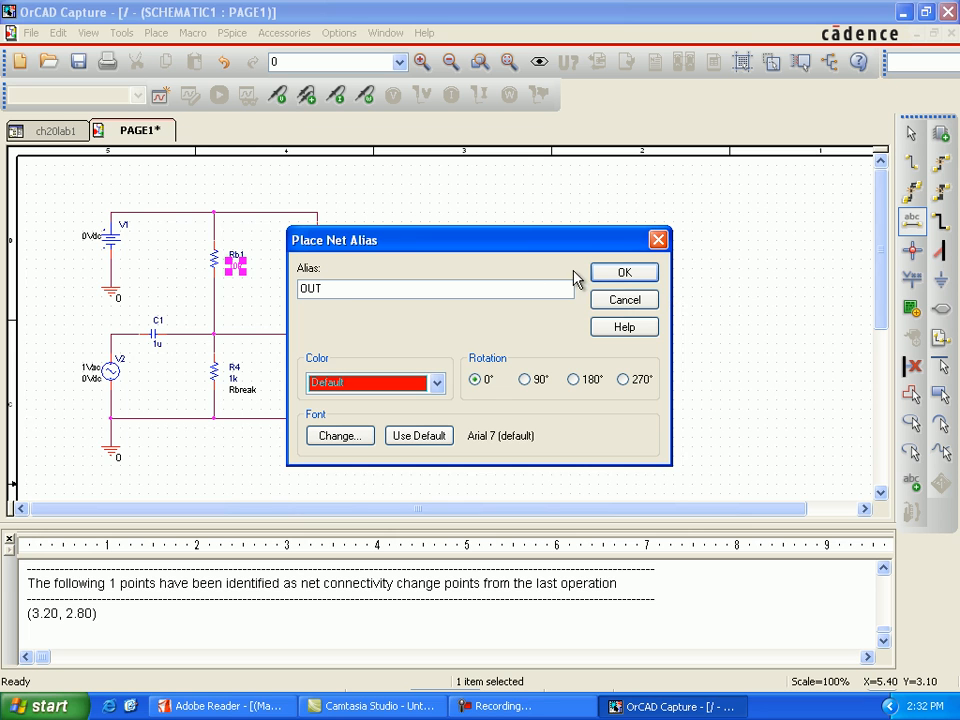
{"action": "key", "text": "Return"}
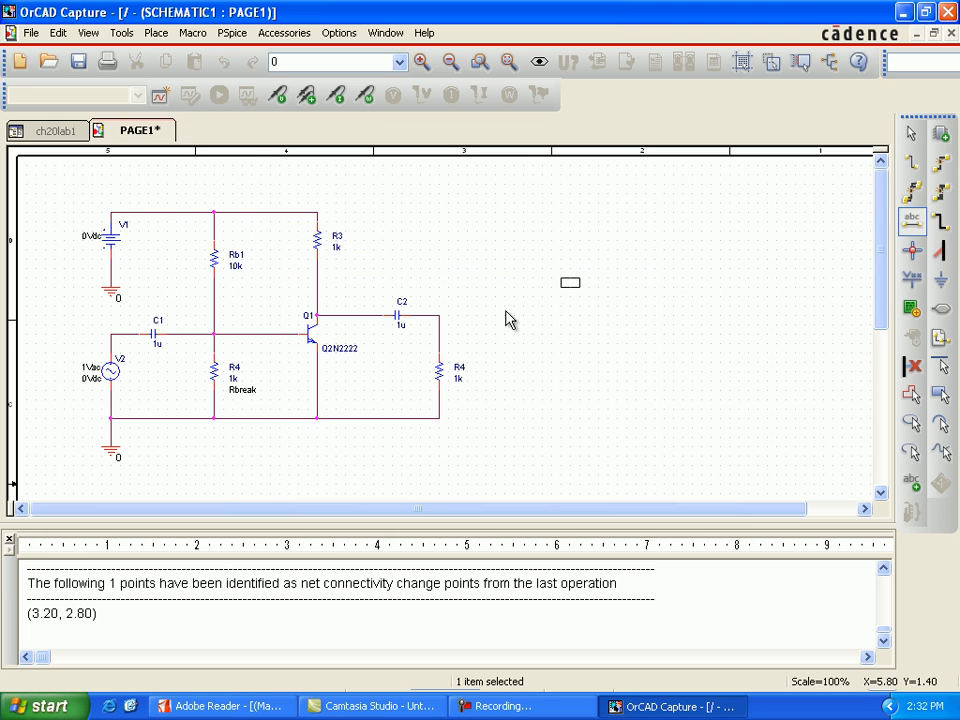
{"action": "left_click", "coordinate": [442, 318]}
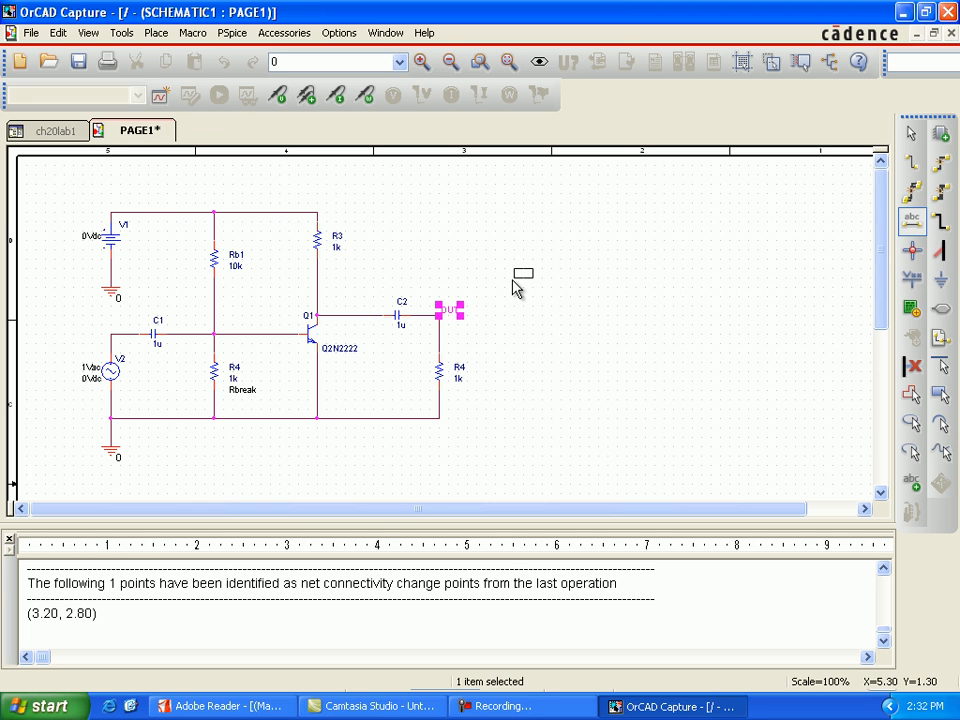
{"action": "key", "text": "Escape"}
{"action": "left_click", "coordinate": [575, 300]}
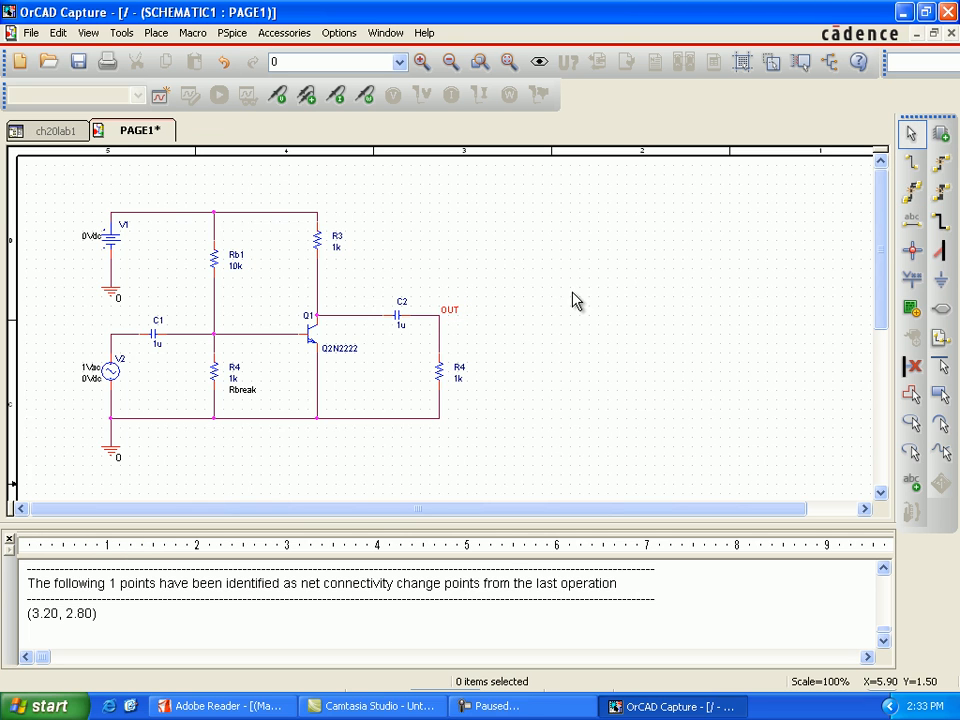
Set the DC voltage of source V1 to 10Vdc.
{"action": "double_click", "coordinate": [93, 237]}
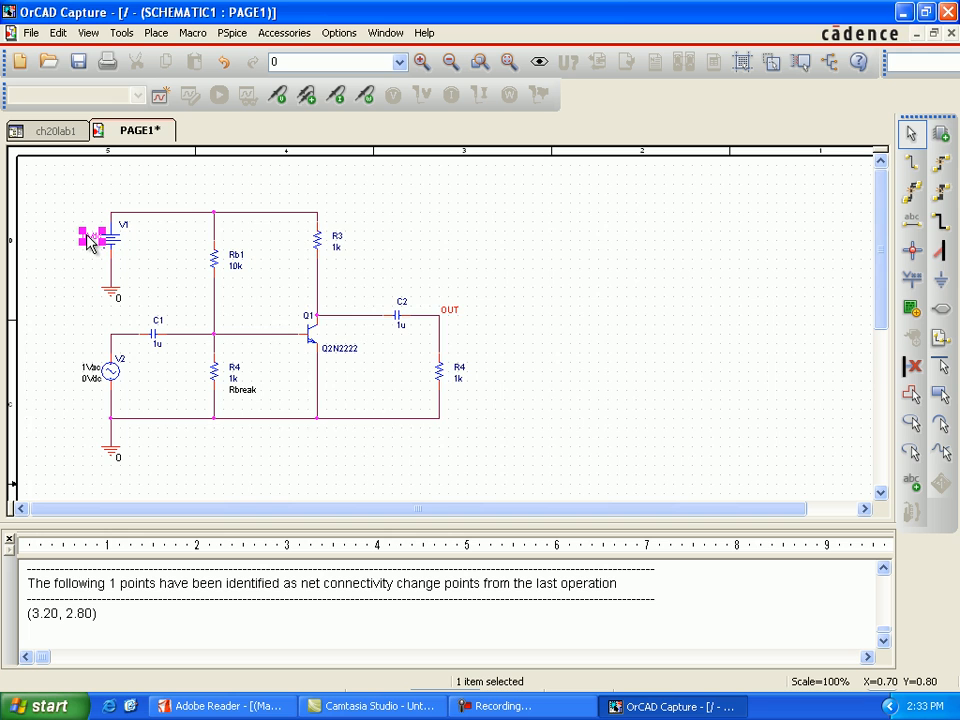
{"action": "left_click", "coordinate": [360, 293]}
{"action": "type", "text": "10Vdc"}
{"action": "left_click", "coordinate": [446, 455]}
{"action": "left_click", "coordinate": [559, 441]}
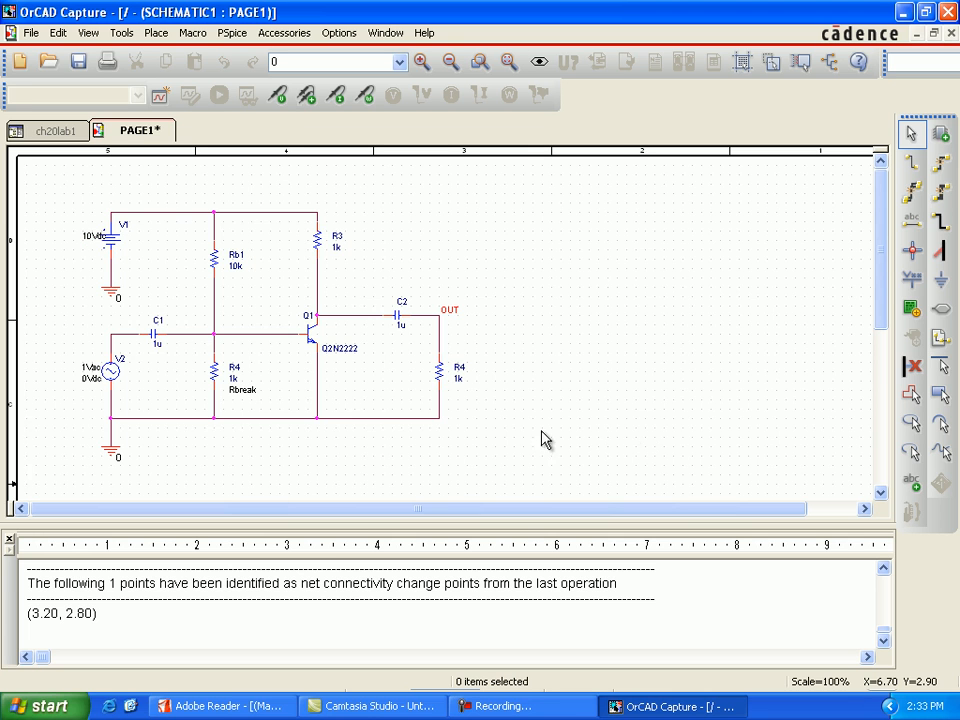
Place one PARAM part from the SPECIAL library in the empty area to the upper right of R3.
{"action": "left_click", "coordinate": [940, 133]}
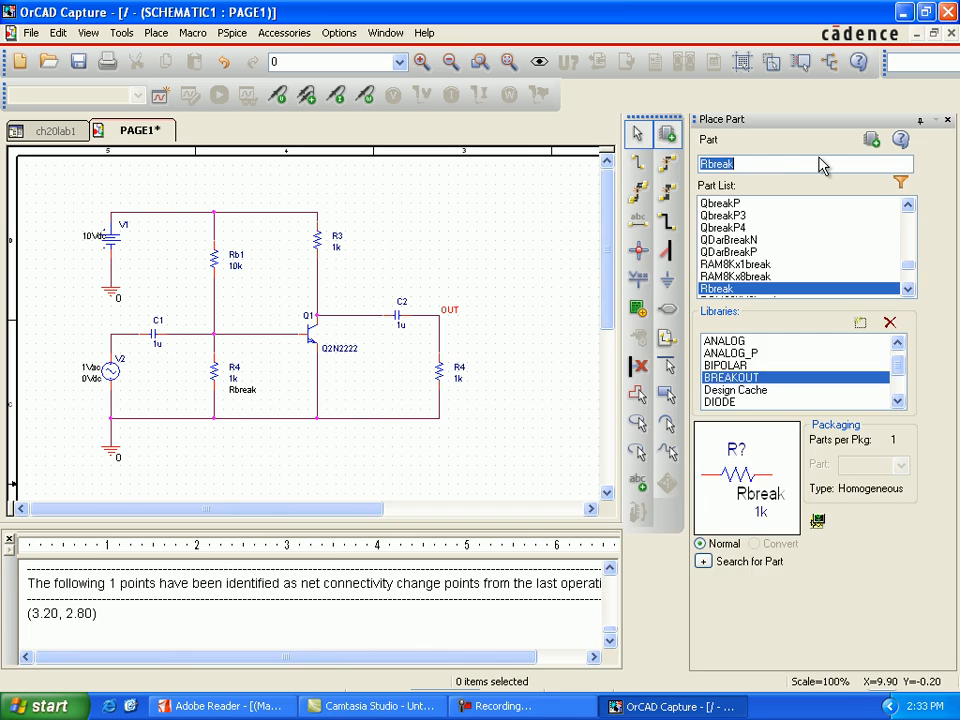
{"action": "type", "text": "para"}
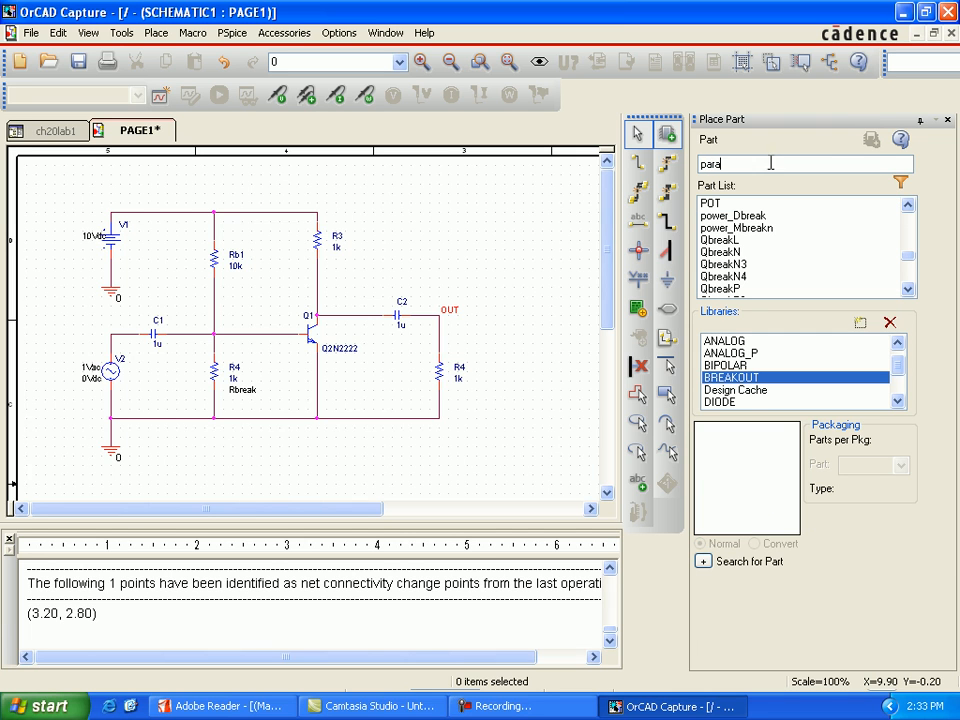
{"action": "left_click", "coordinate": [907, 289]}
{"action": "left_click", "coordinate": [907, 289]}
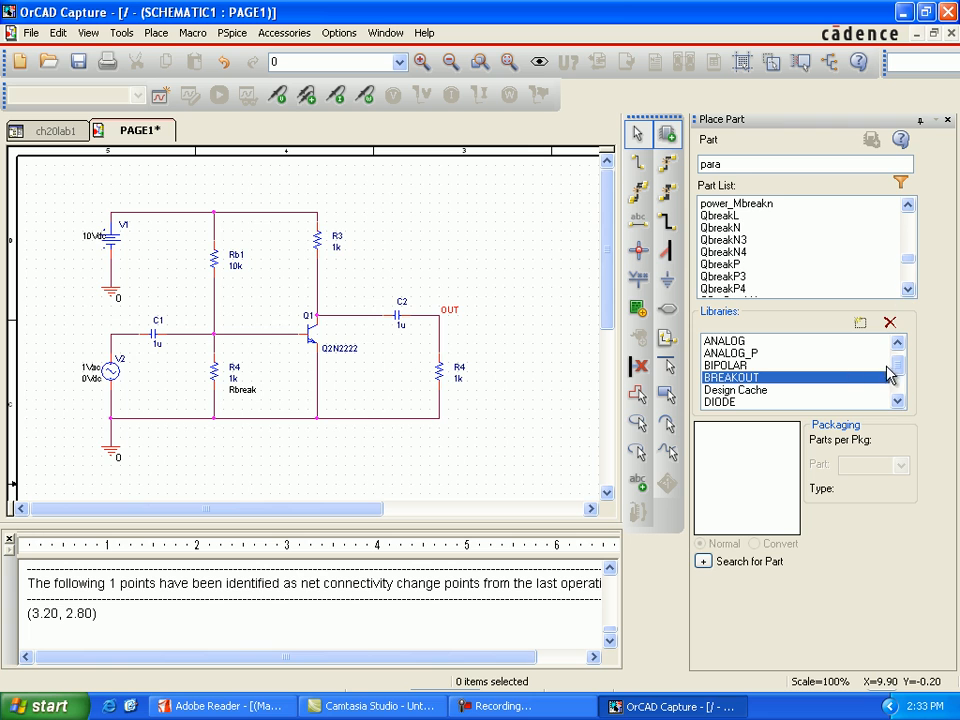
{"action": "left_click", "coordinate": [898, 400]}
{"action": "left_click", "coordinate": [898, 400]}
{"action": "left_click", "coordinate": [898, 400]}
{"action": "left_click", "coordinate": [898, 400]}
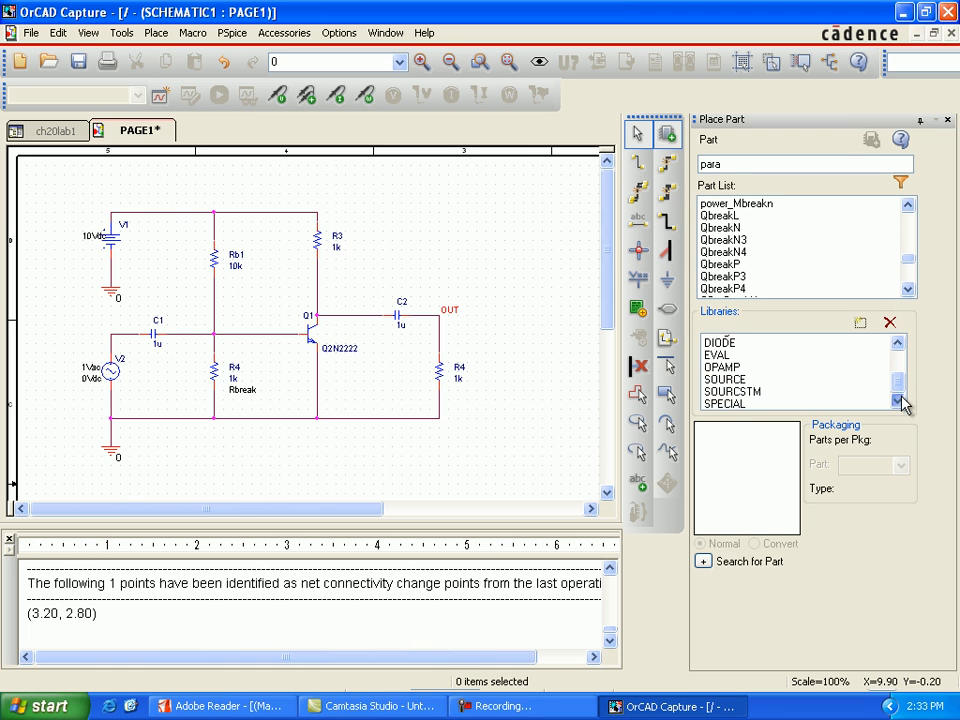
{"action": "left_click", "coordinate": [740, 403]}
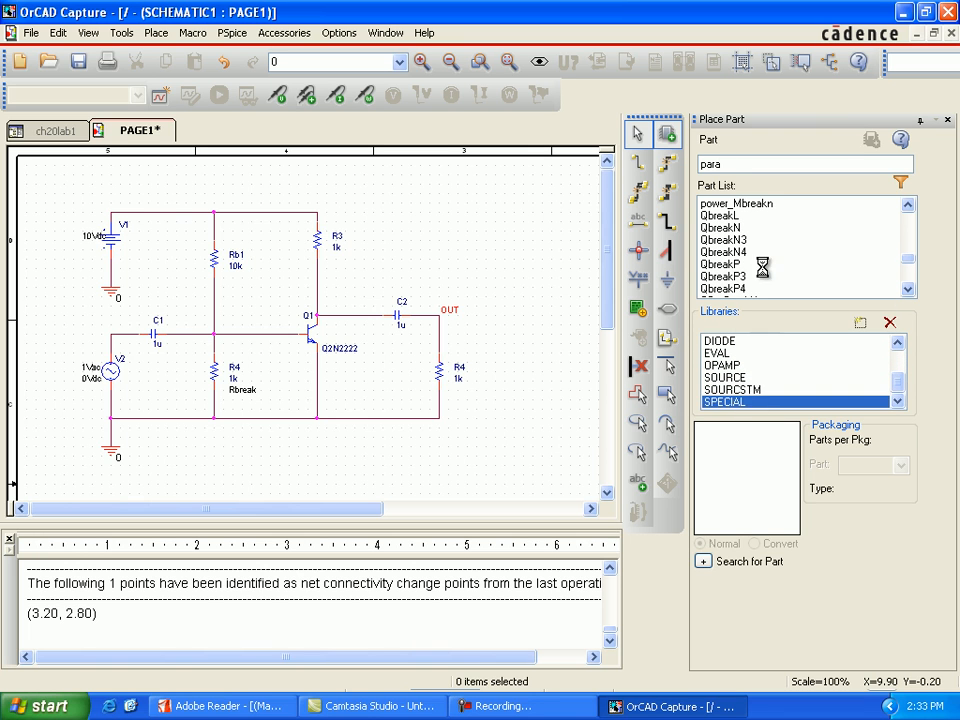
{"action": "left_click", "coordinate": [733, 162]}
{"action": "type", "text": "param"}
{"action": "left_click", "coordinate": [871, 139]}
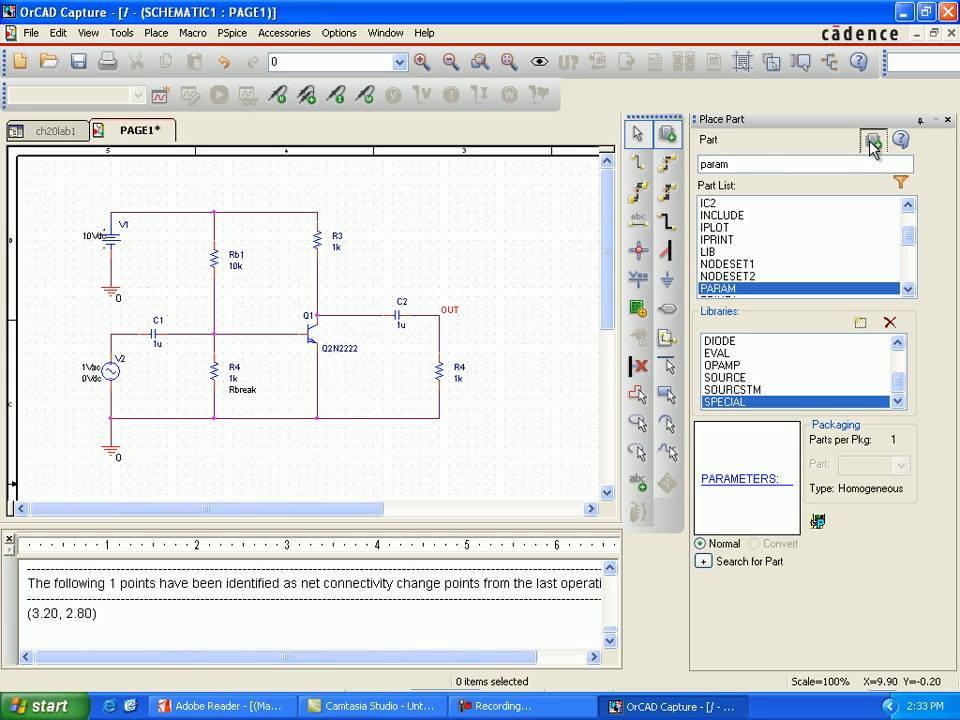
{"action": "left_click", "coordinate": [394, 204]}
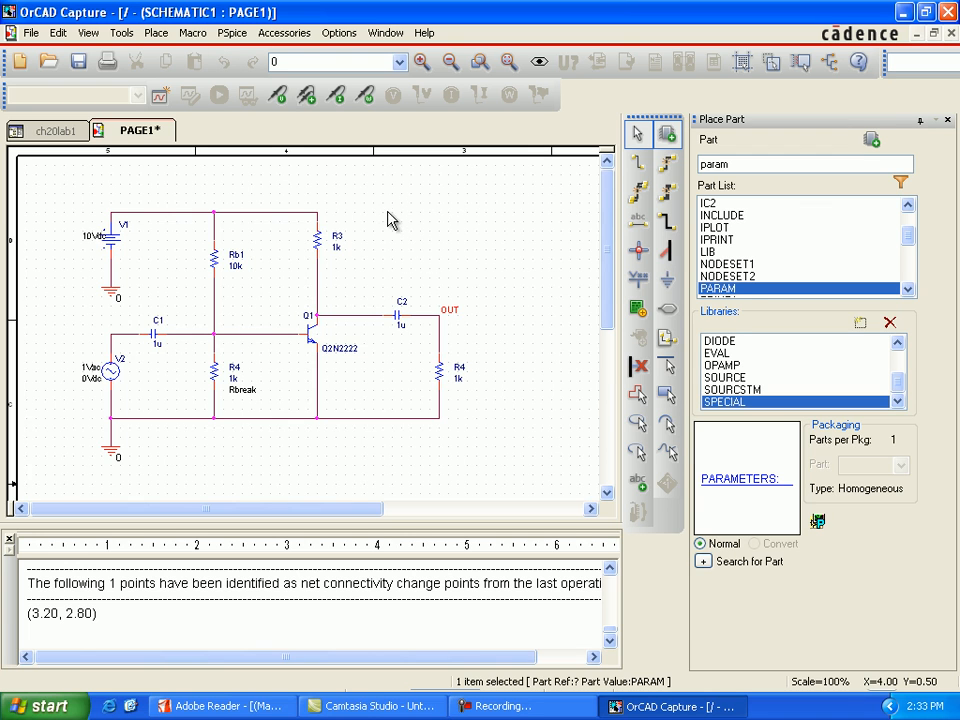
{"action": "key", "text": "Escape"}
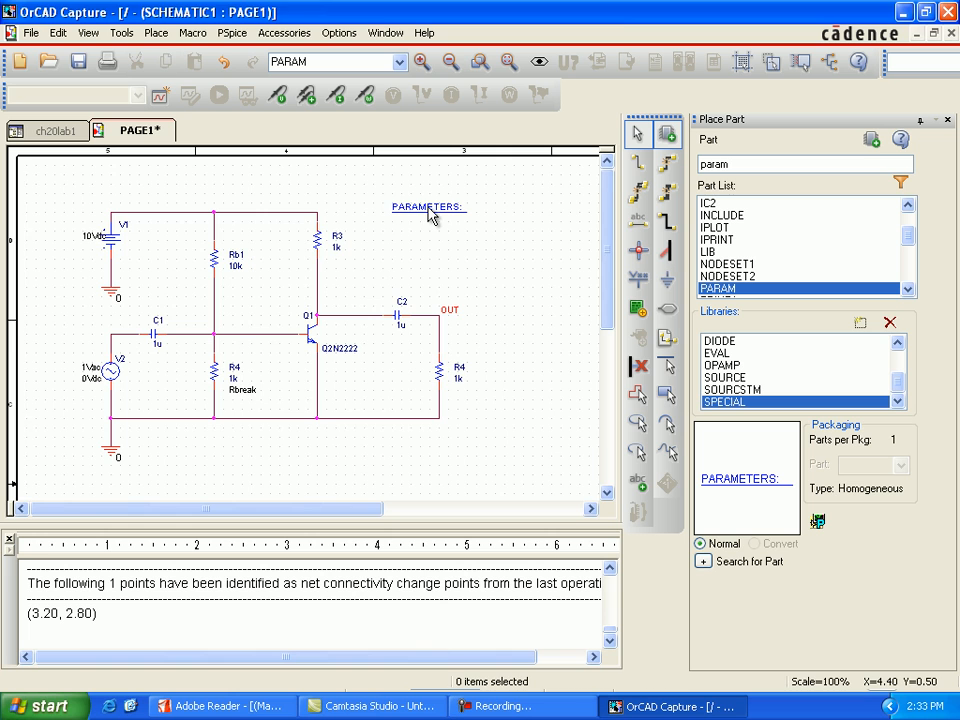
Add a new property named Rval with the value 1 to the PARAM part.
{"action": "left_click", "coordinate": [430, 212]}
{"action": "double_click", "coordinate": [430, 212]}
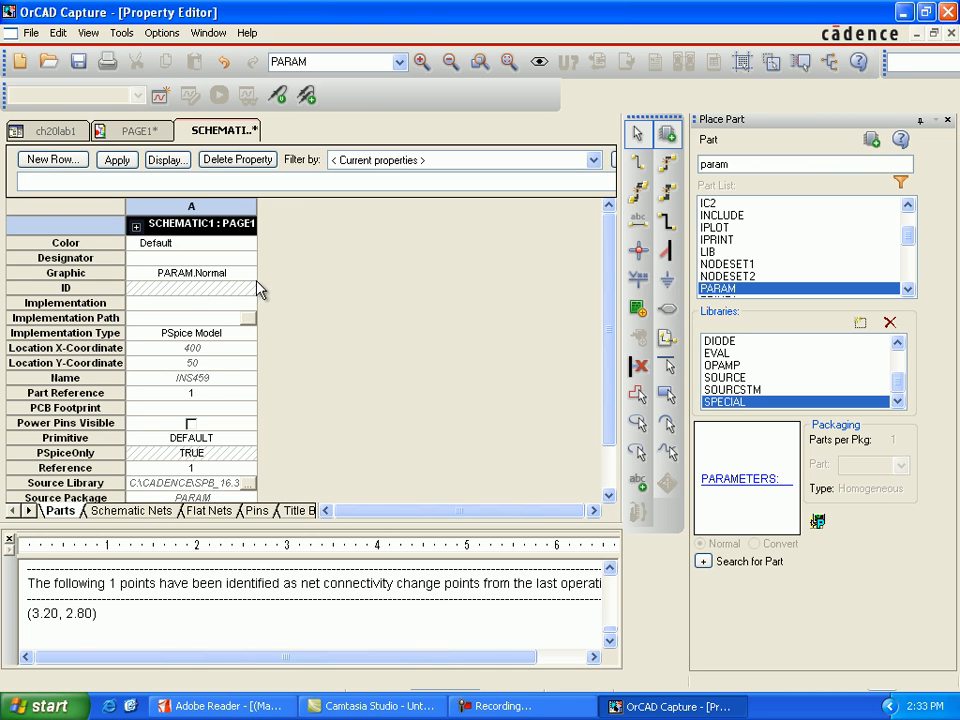
{"action": "left_click", "coordinate": [53, 160]}
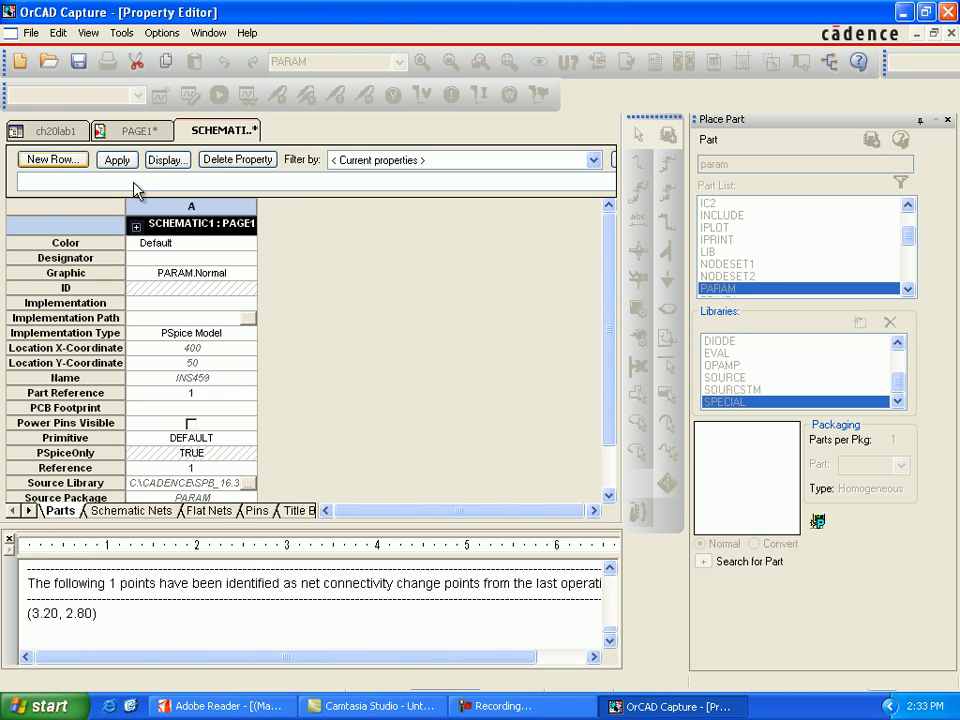
{"action": "left_click", "coordinate": [484, 385]}
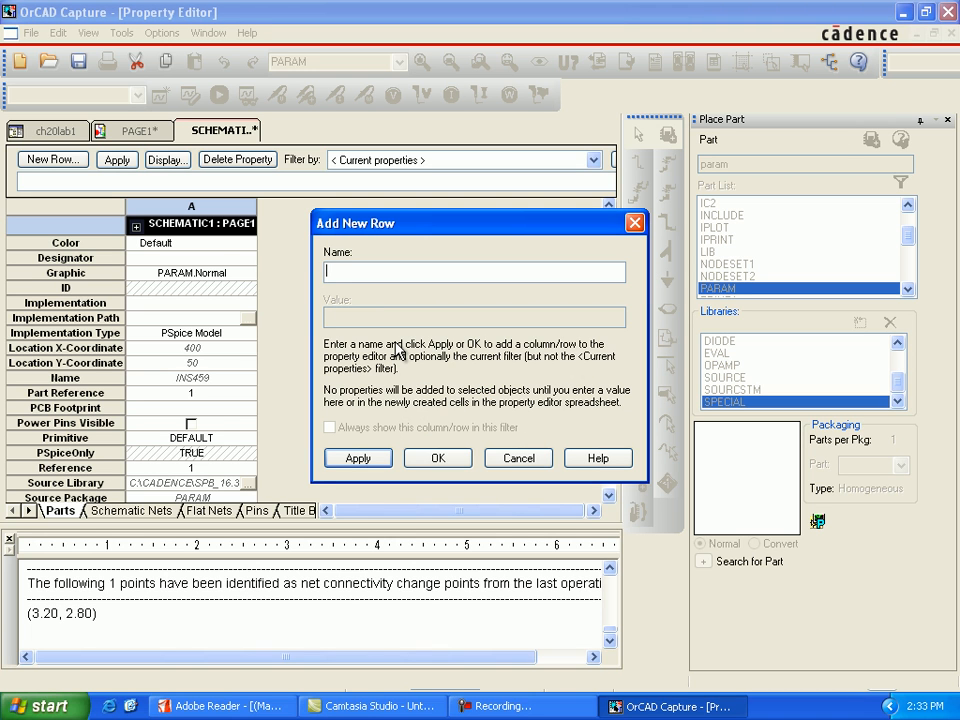
{"action": "type", "text": "Rval"}
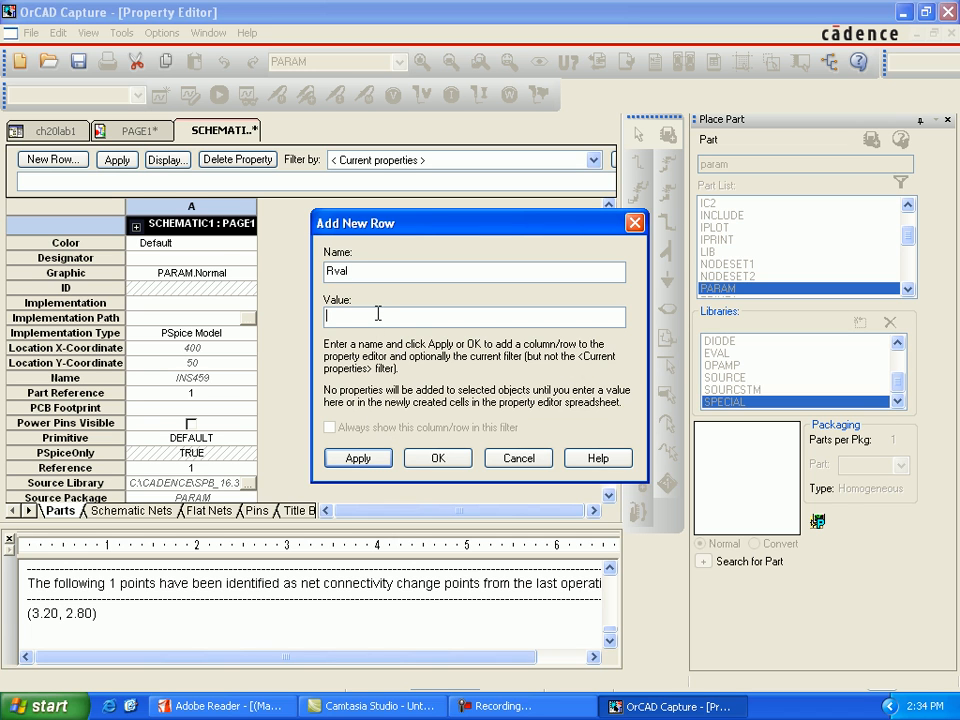
{"action": "left_click", "coordinate": [378, 314]}
{"action": "type", "text": "1"}
{"action": "left_click", "coordinate": [358, 458]}
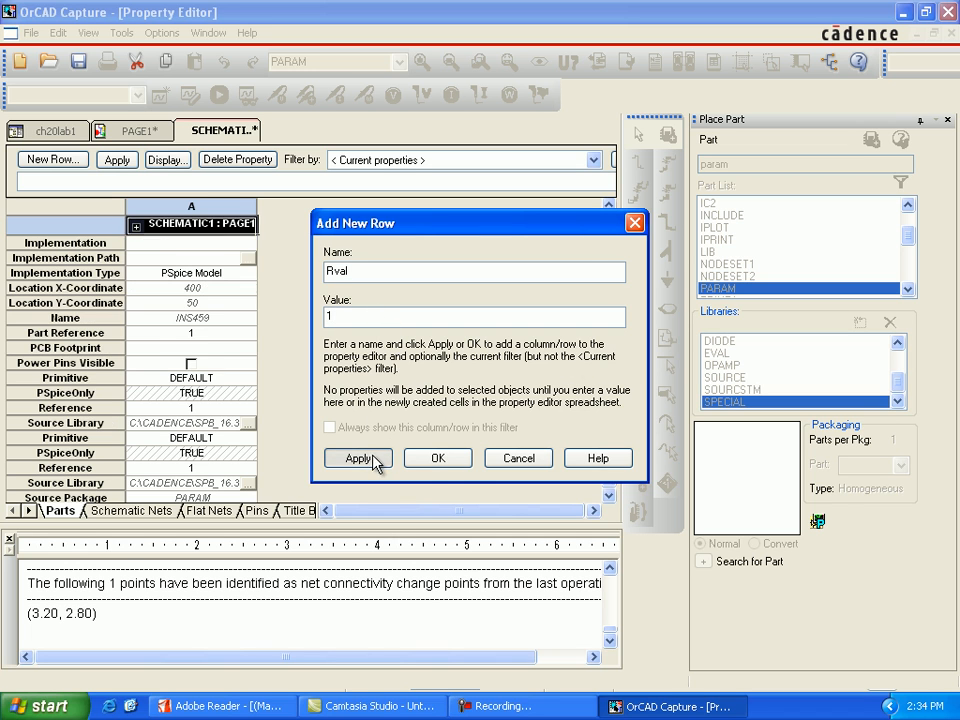
{"action": "left_click", "coordinate": [518, 460]}
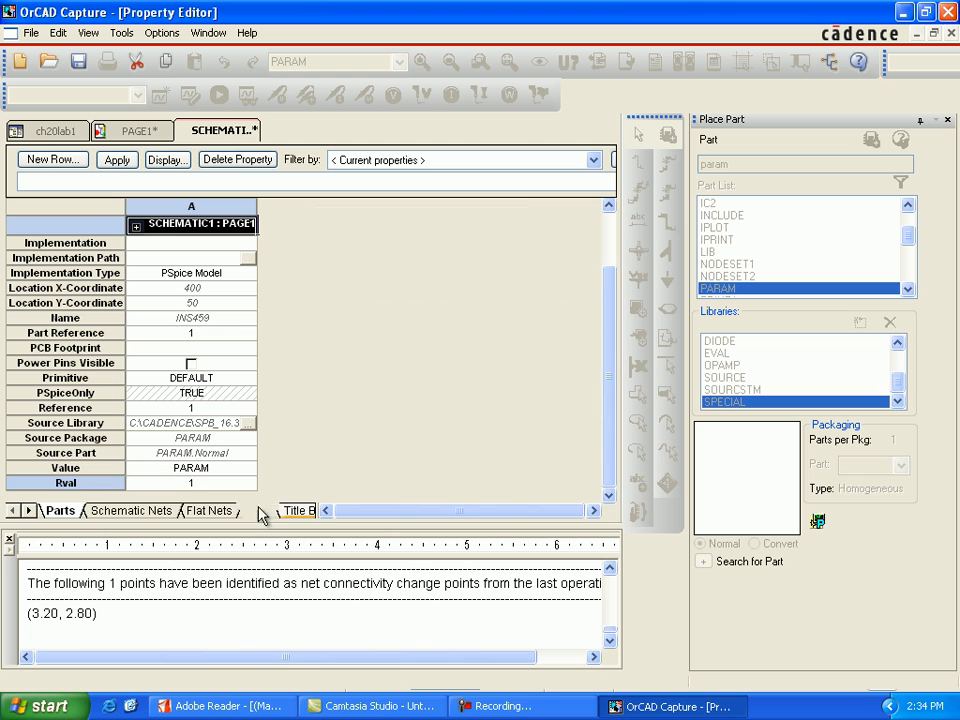
Display both the name and value of the Rval property on the schematic.
{"action": "left_click", "coordinate": [210, 488]}
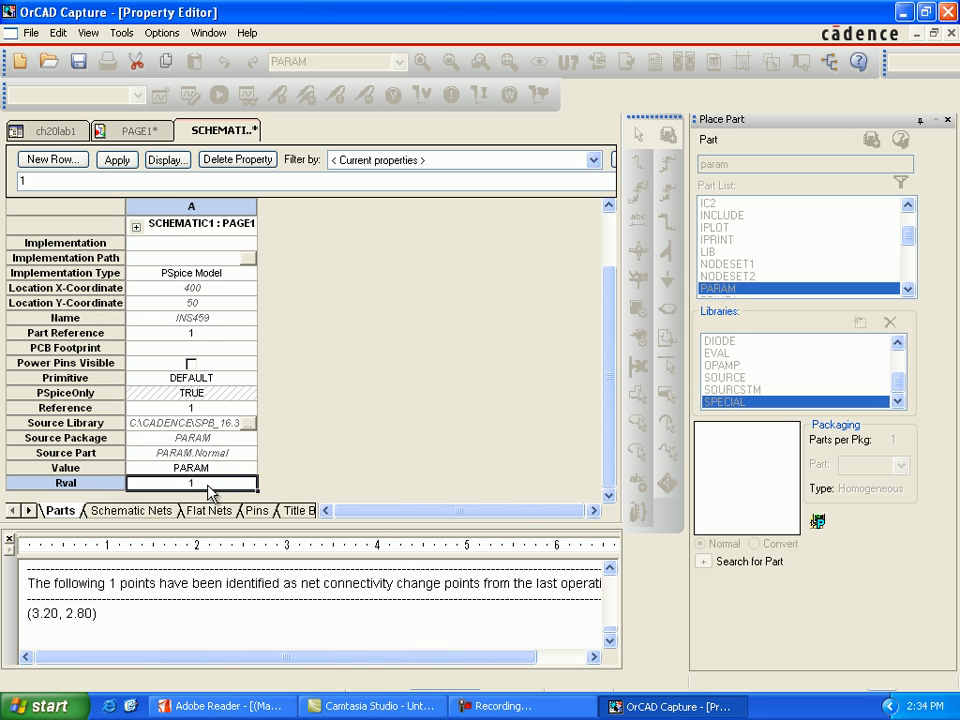
{"action": "left_click", "coordinate": [166, 162]}
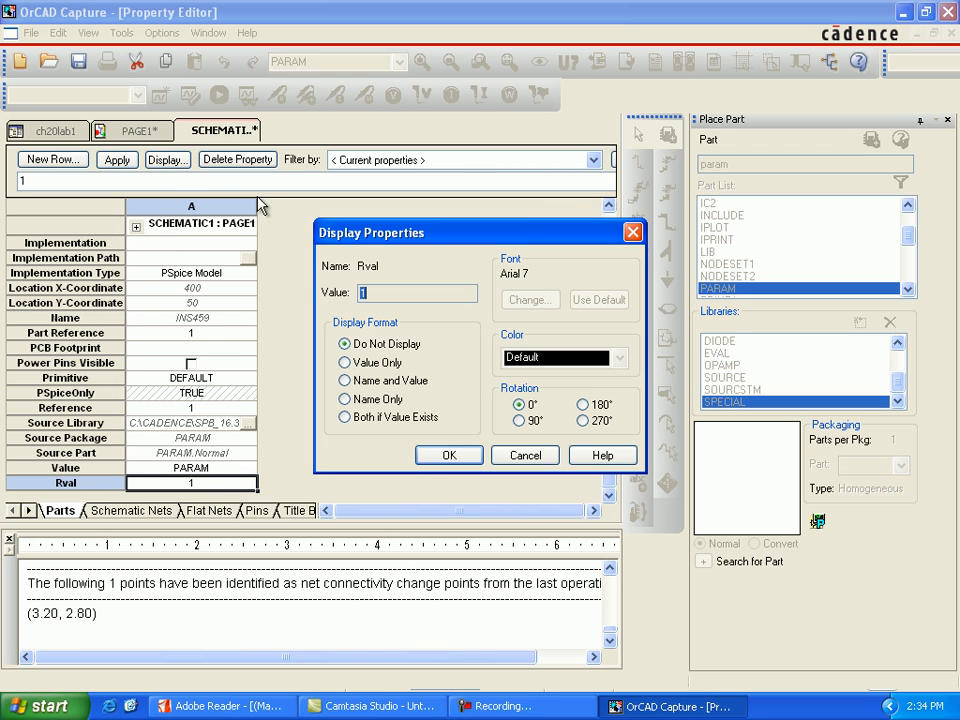
{"action": "left_click", "coordinate": [345, 380]}
{"action": "left_click", "coordinate": [421, 452]}
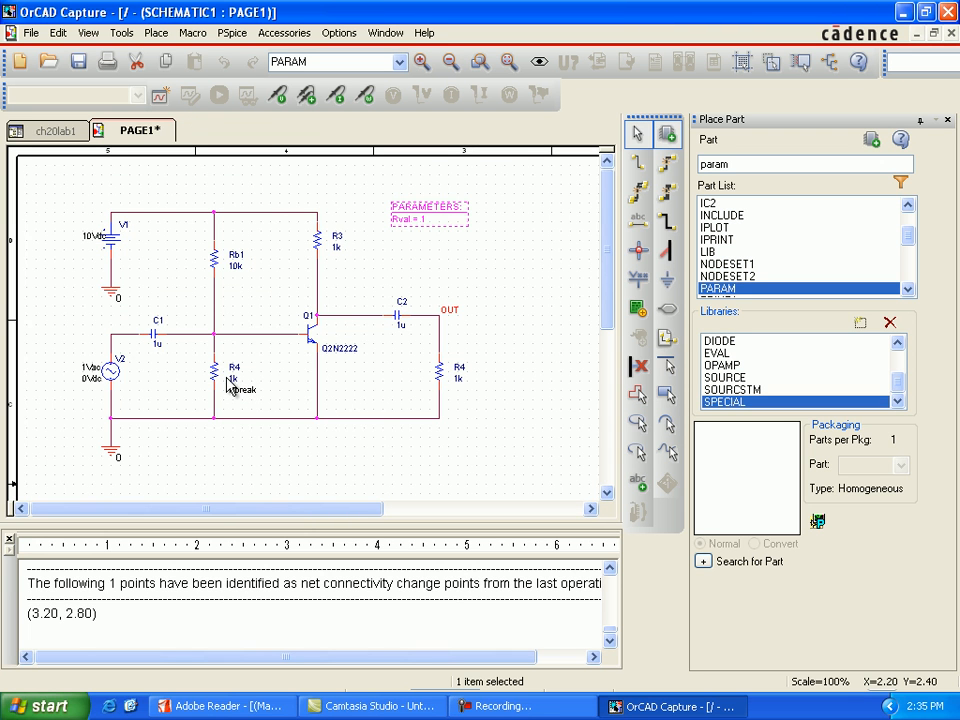
Set the value of the Rbreak resistor R4 below Rb1 to {720*Rval}.
{"action": "double_click", "coordinate": [232, 380]}
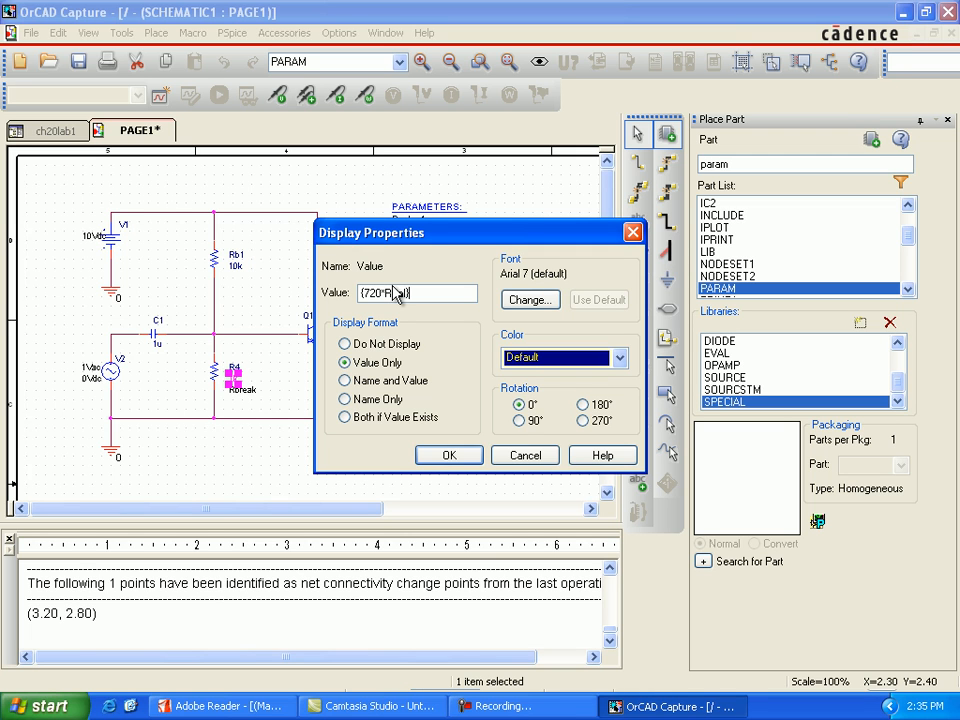
{"action": "left_click_drag", "start_coordinate": [476, 231], "coordinate": [480, 258]}
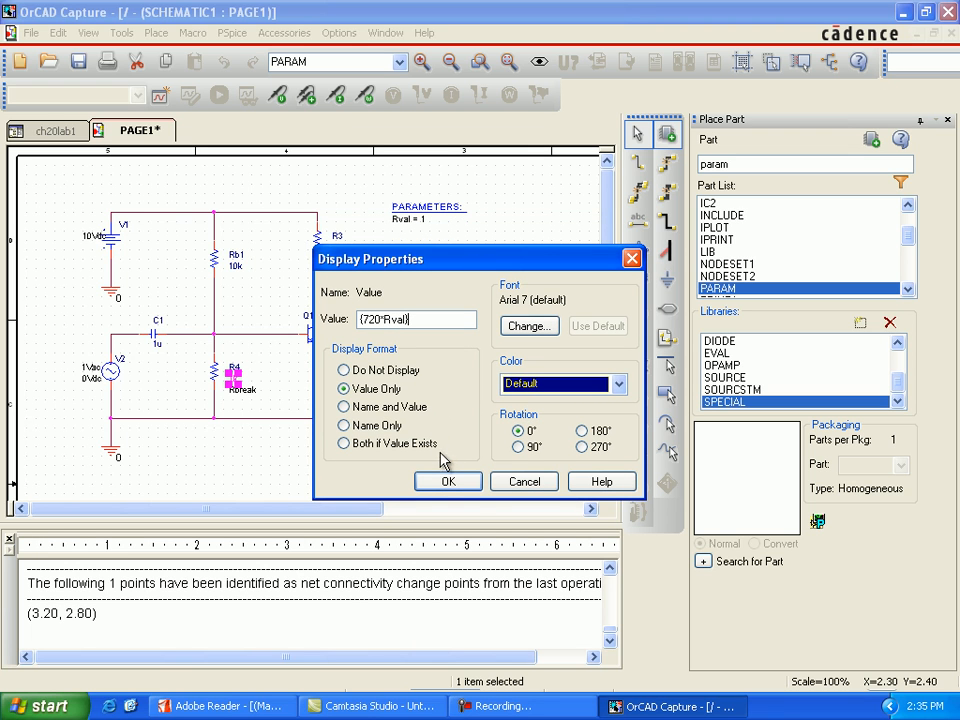
{"action": "left_click", "coordinate": [447, 483]}
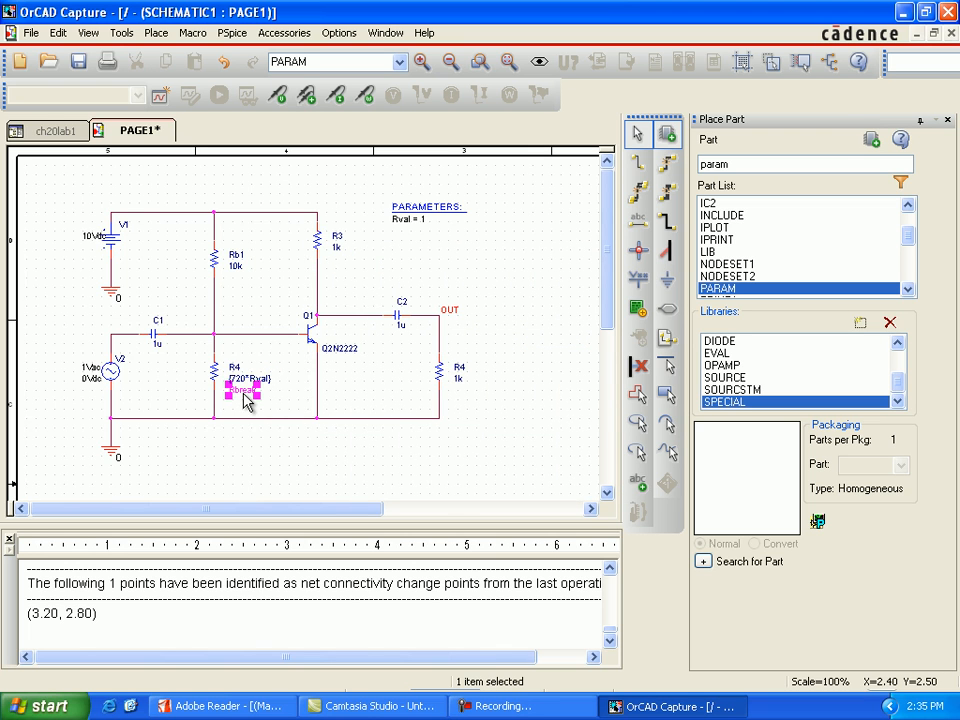
{"action": "left_click", "coordinate": [270, 440]}
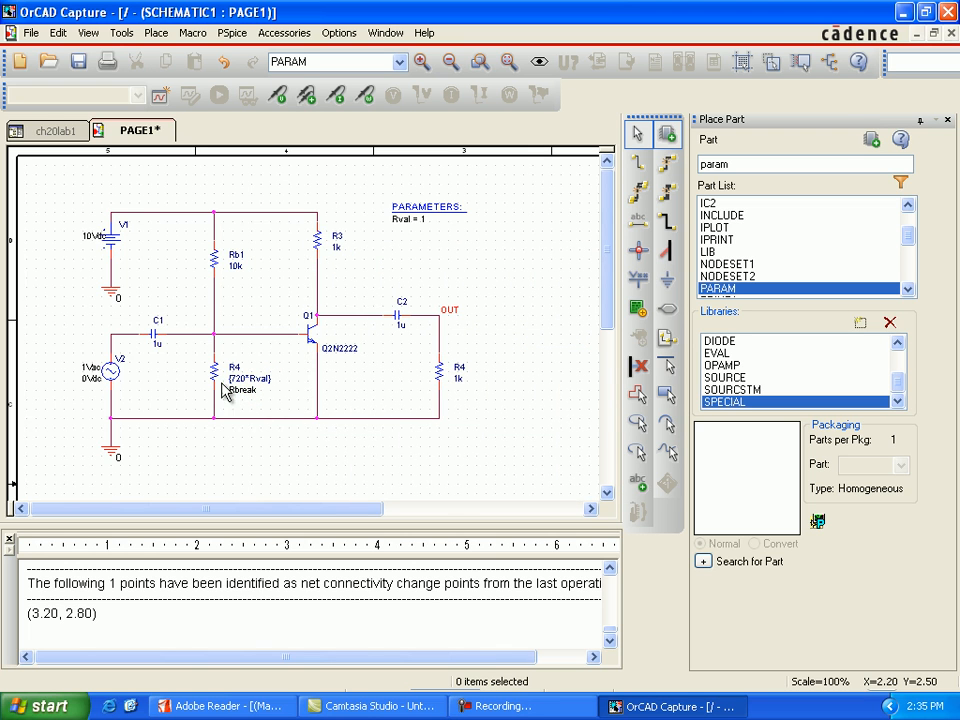
Edit the PSpice model of the Rbreak resistor, using the PSpice A/D suite, to read .model Rbmod RES (R=1 dev=5%).
{"action": "left_click", "coordinate": [215, 380]}
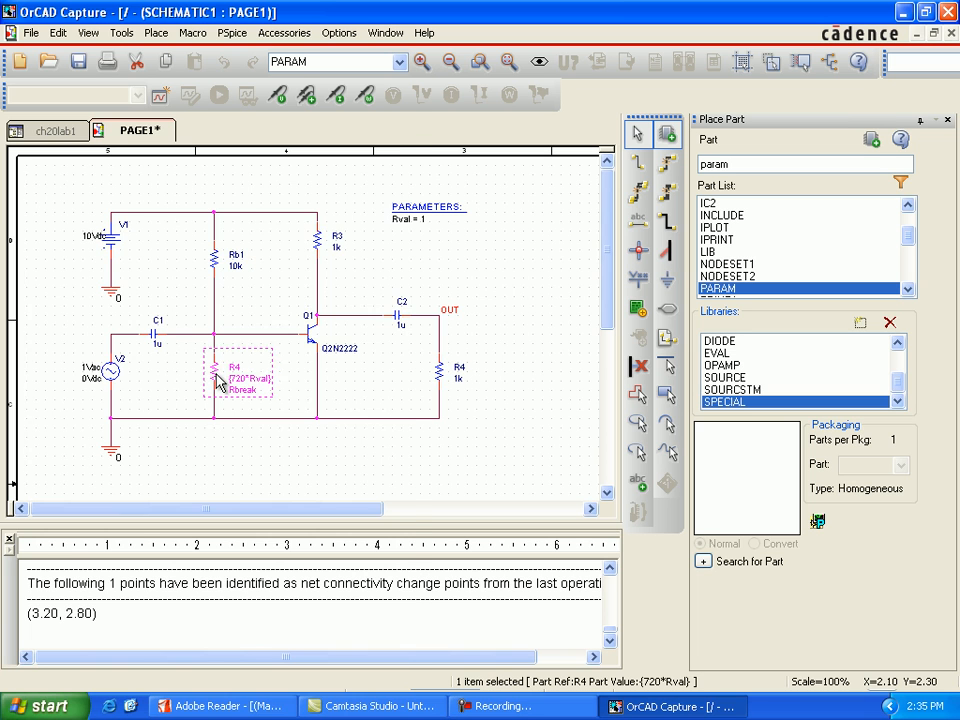
{"action": "right_click", "coordinate": [215, 380]}
{"action": "left_click", "coordinate": [270, 296]}
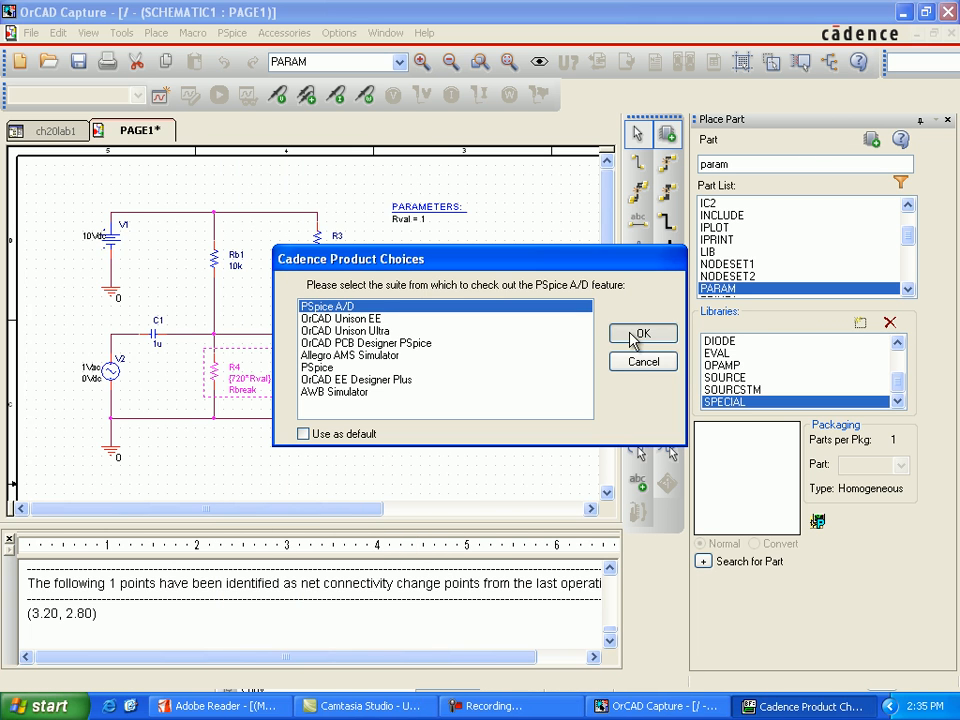
{"action": "left_click", "coordinate": [640, 334]}
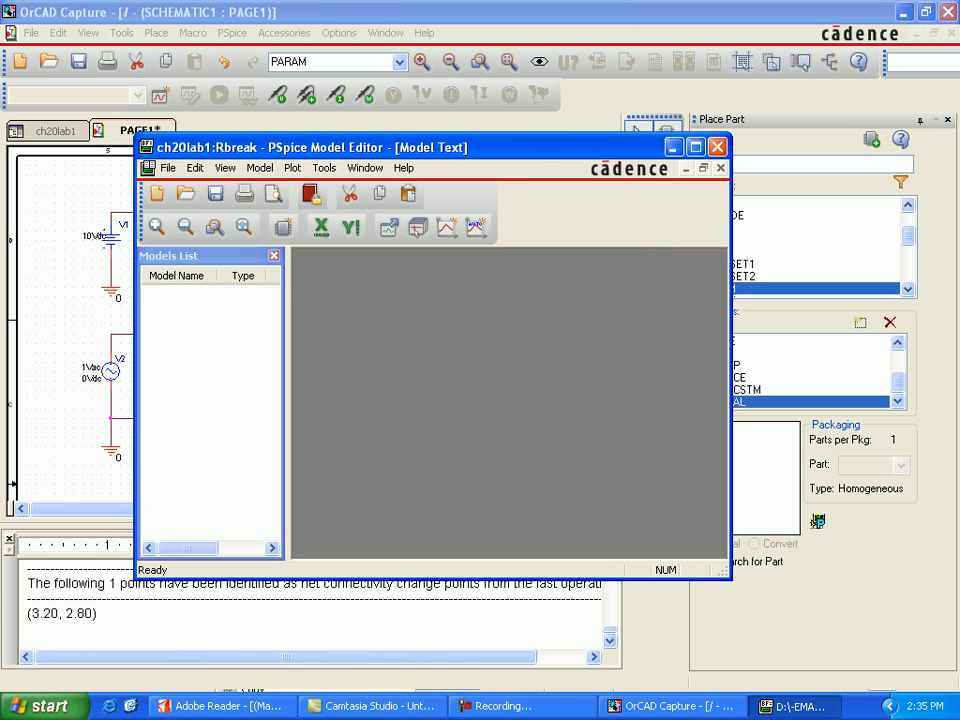
{"action": "left_click_drag", "start_coordinate": [397, 258], "coordinate": [352, 259]}
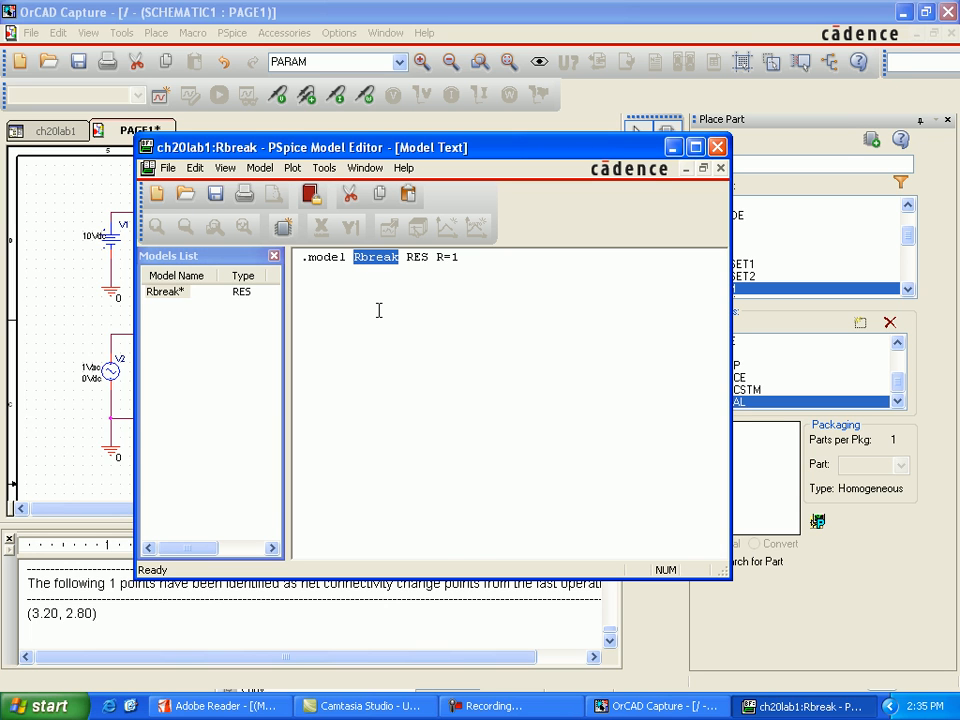
{"action": "type", "text": "R"}
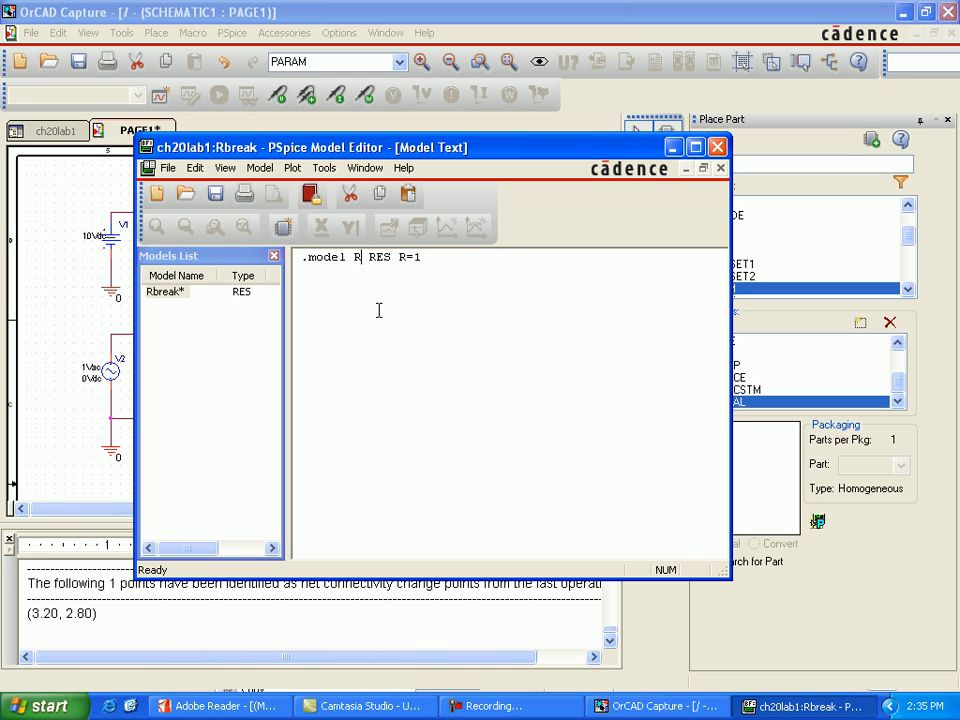
{"action": "type", "text": "bmod"}
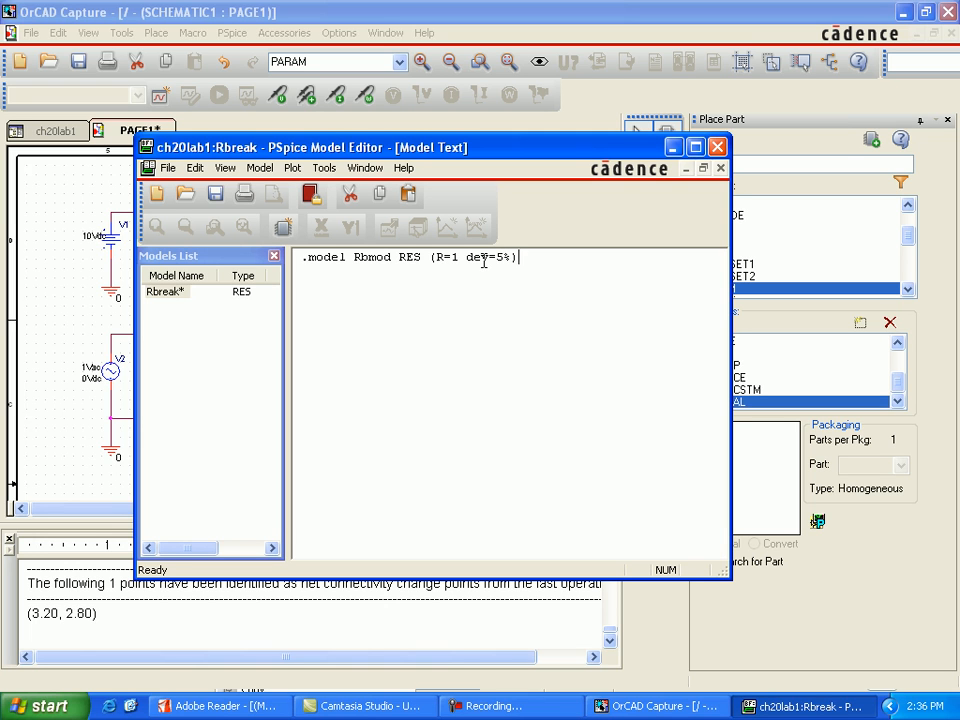
Close the PSpice Model Editor and save the edited model in the ch20lab1 model library.
{"action": "left_click", "coordinate": [722, 169]}
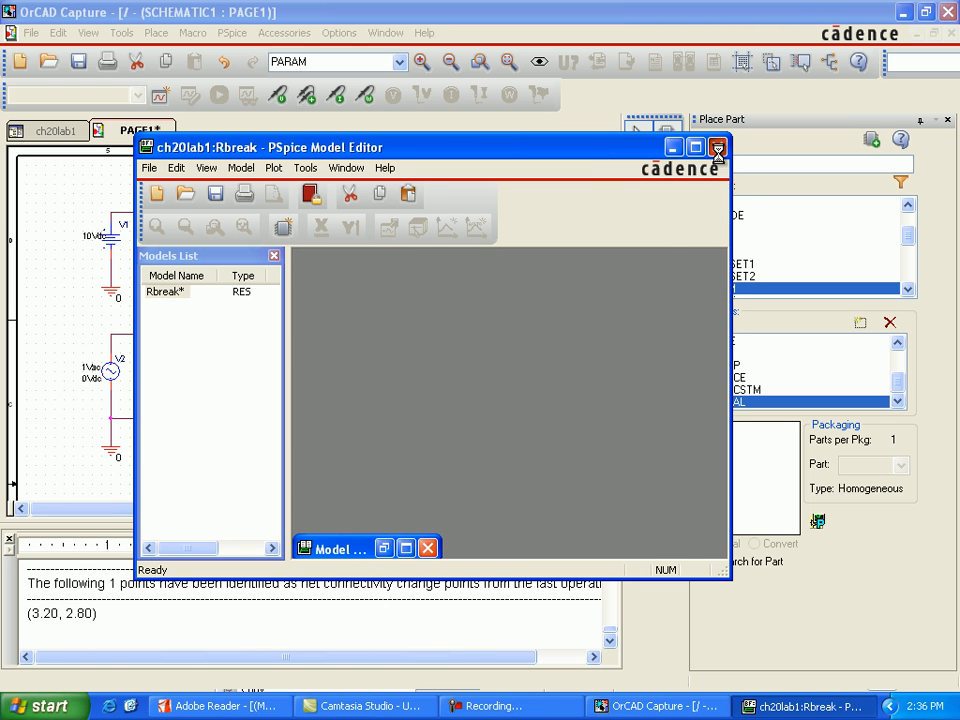
{"action": "left_click", "coordinate": [718, 147]}
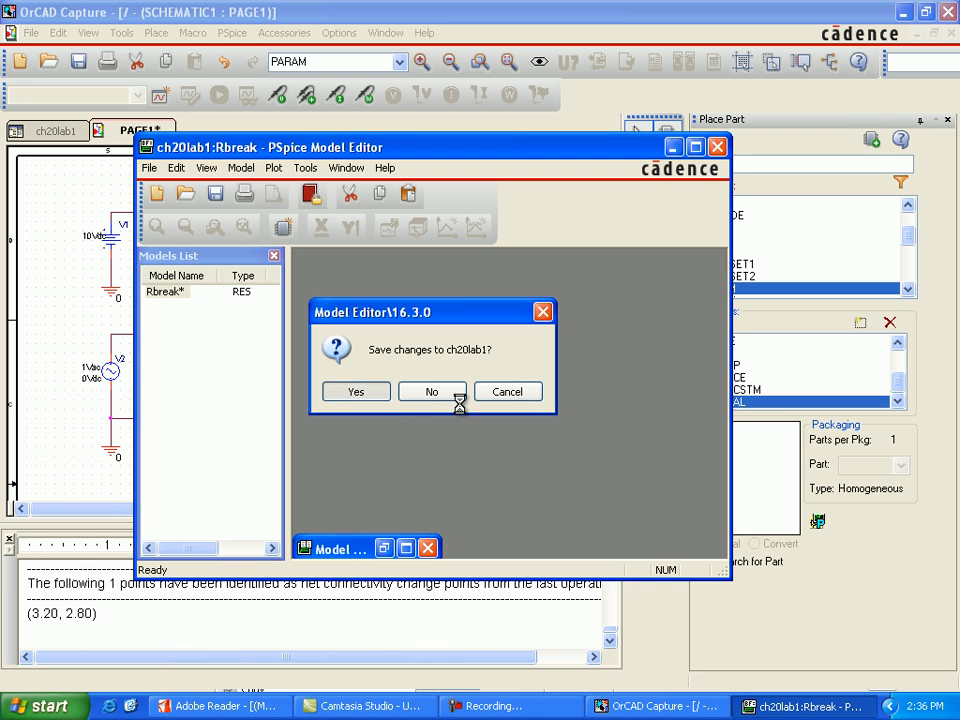
{"action": "key", "text": "Return"}
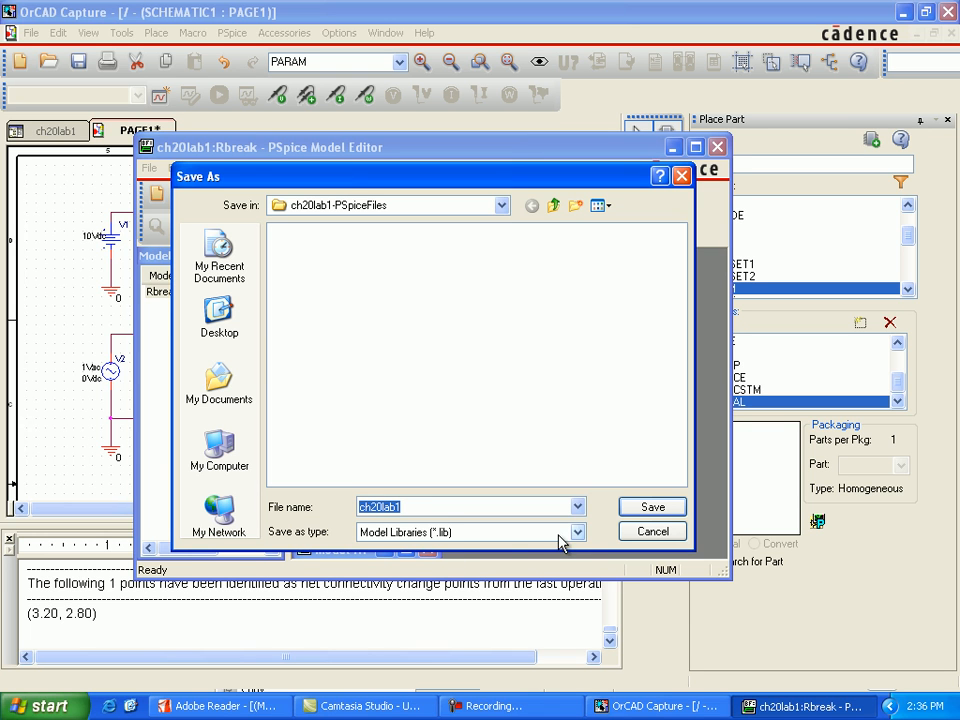
{"action": "key", "text": "Return"}
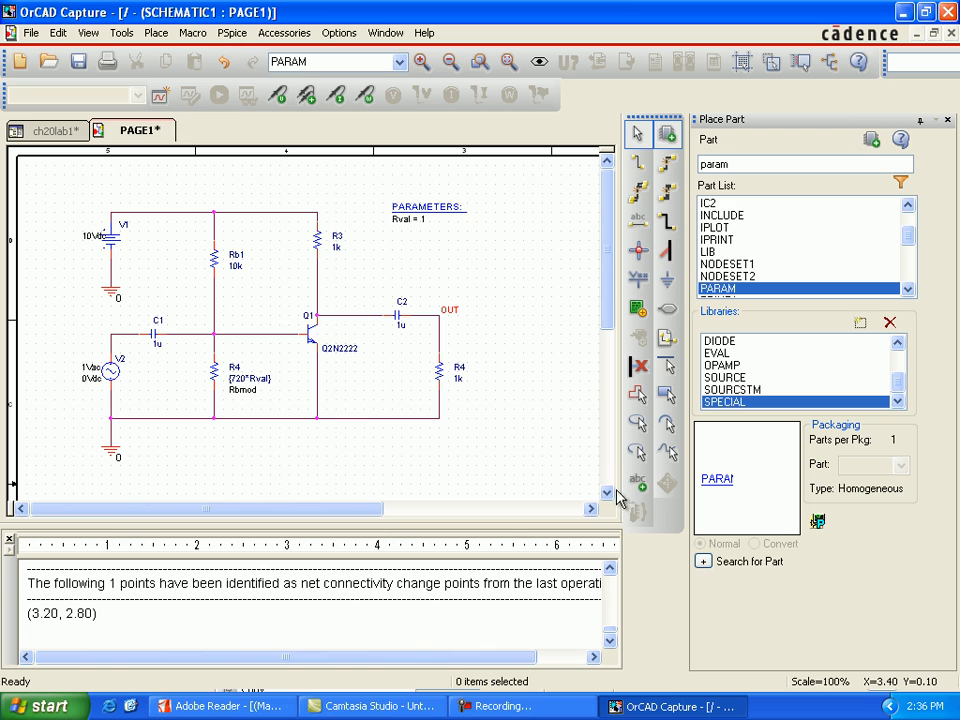
Create a simulation profile named ch20lab1 with the PSpice A/D suite, and close the Place Part pane.
{"action": "left_click", "coordinate": [231, 33]}
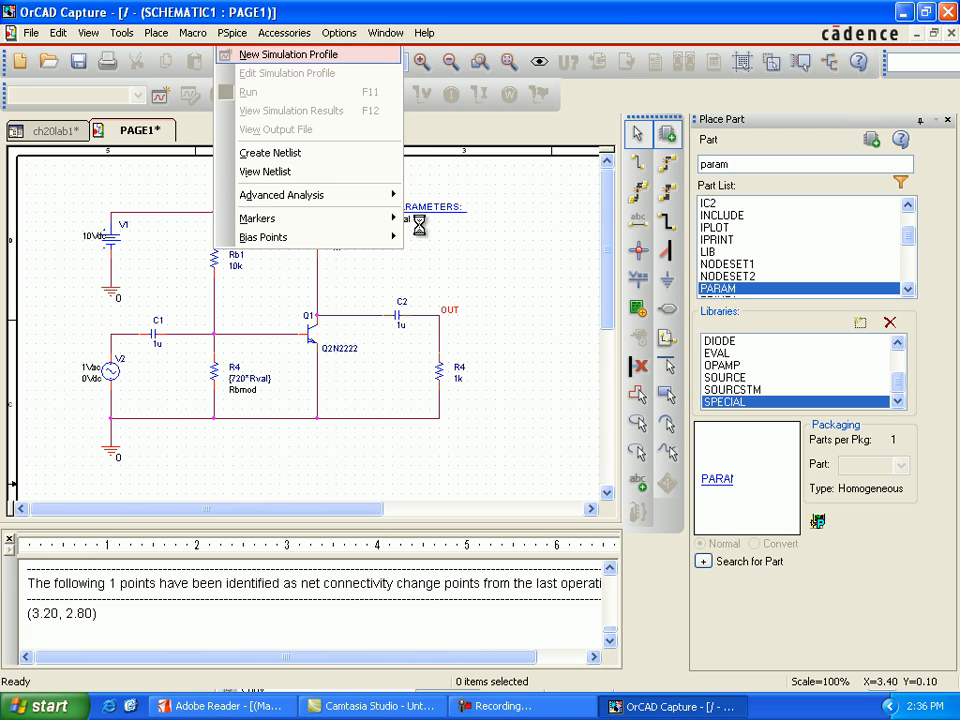
{"action": "left_click", "coordinate": [288, 55]}
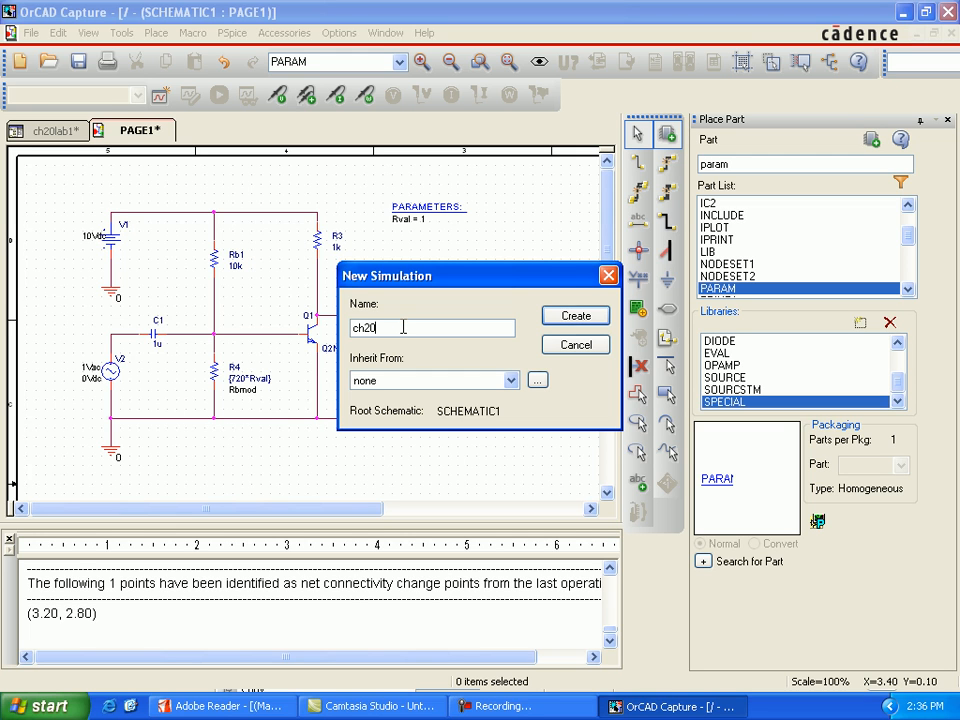
{"action": "type", "text": "ch20lab1"}
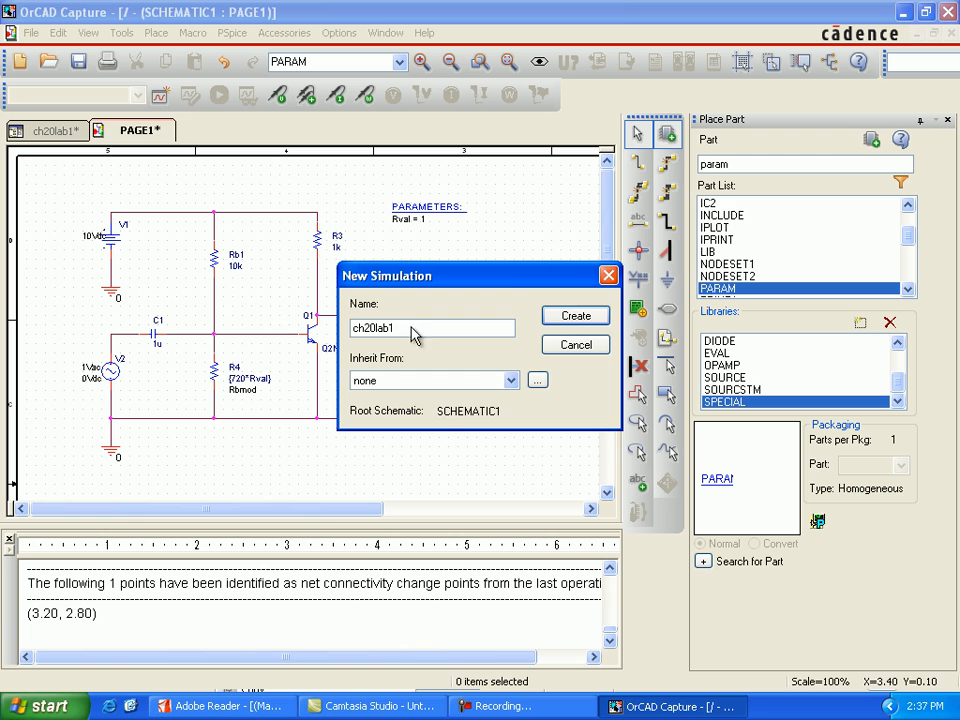
{"action": "left_click", "coordinate": [574, 318]}
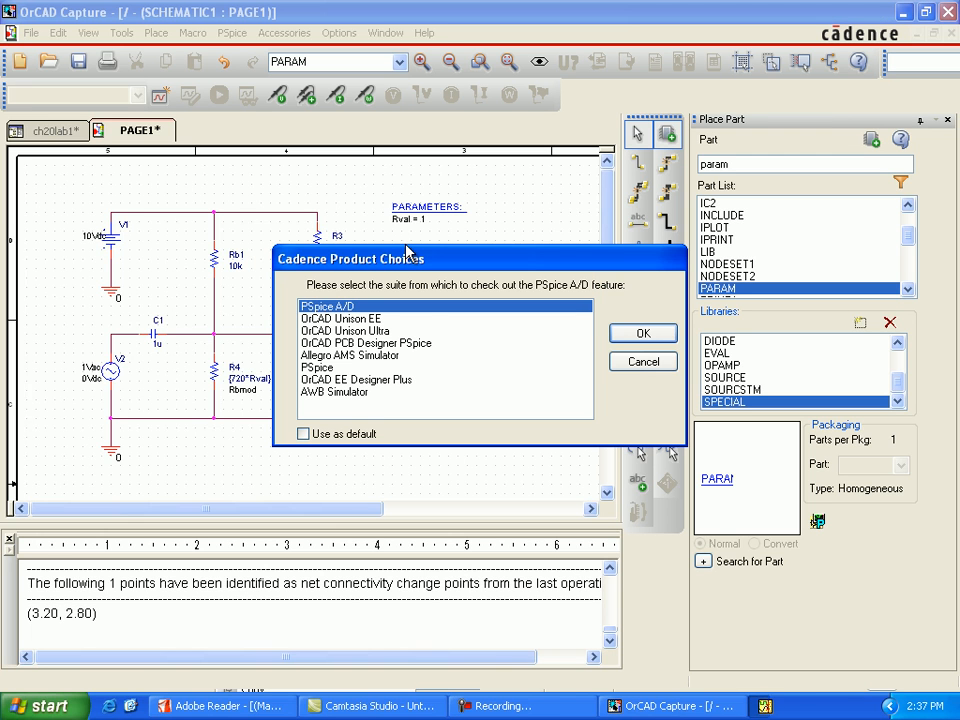
{"action": "left_click", "coordinate": [648, 332]}
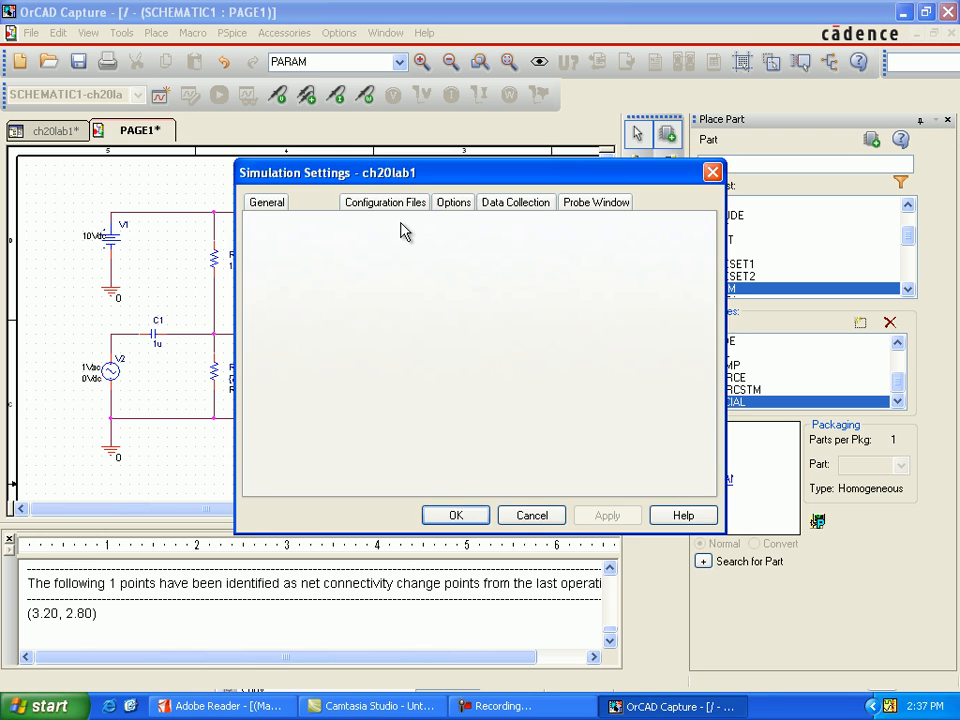
{"action": "left_click", "coordinate": [948, 121]}
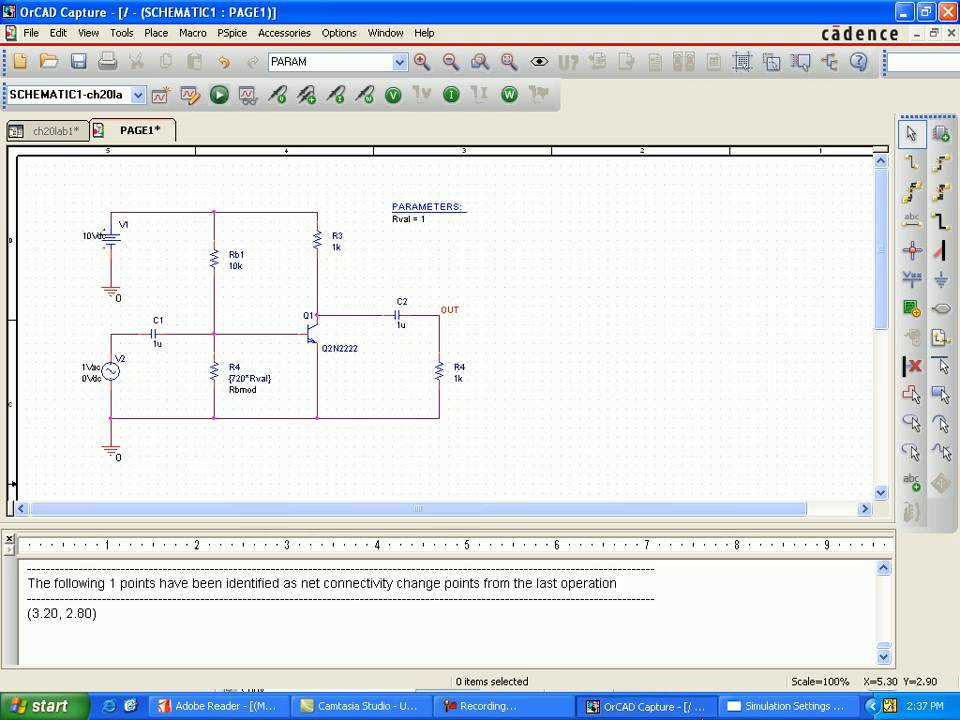
{"action": "left_click", "coordinate": [790, 706]}
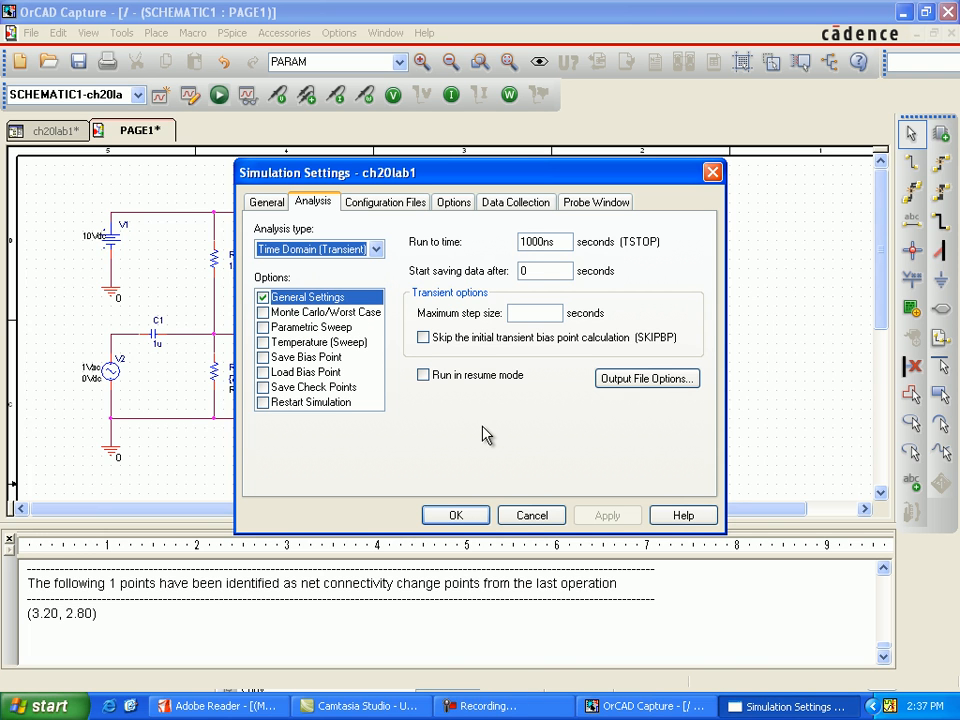
Configure a linear AC Sweep/Noise analysis with its start frequency, end frequency and total points.
{"action": "left_click", "coordinate": [377, 253]}
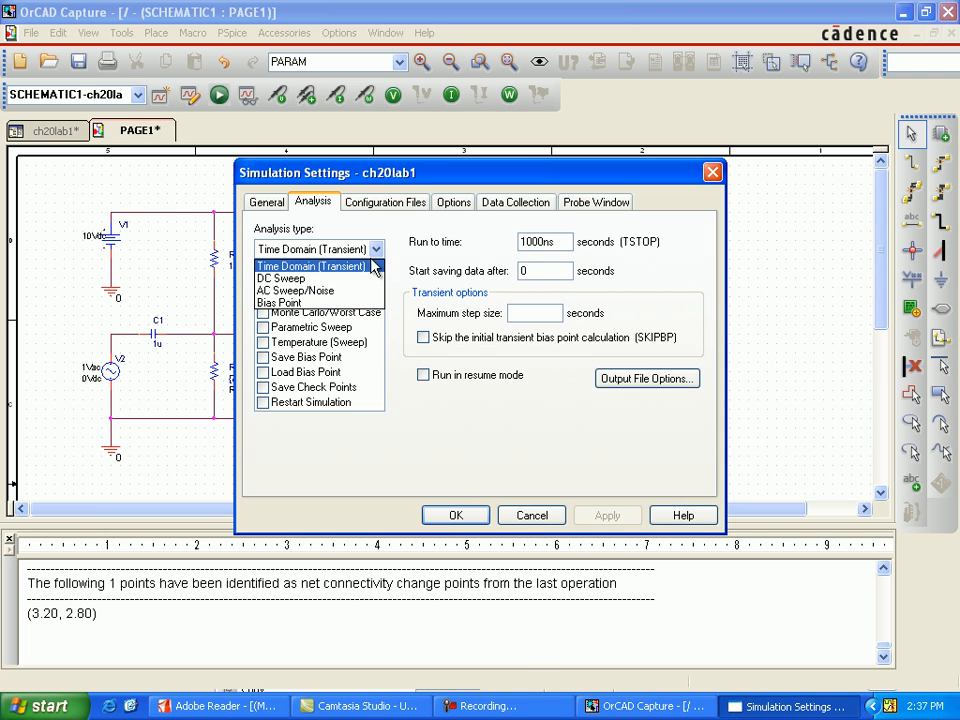
{"action": "left_click", "coordinate": [345, 290]}
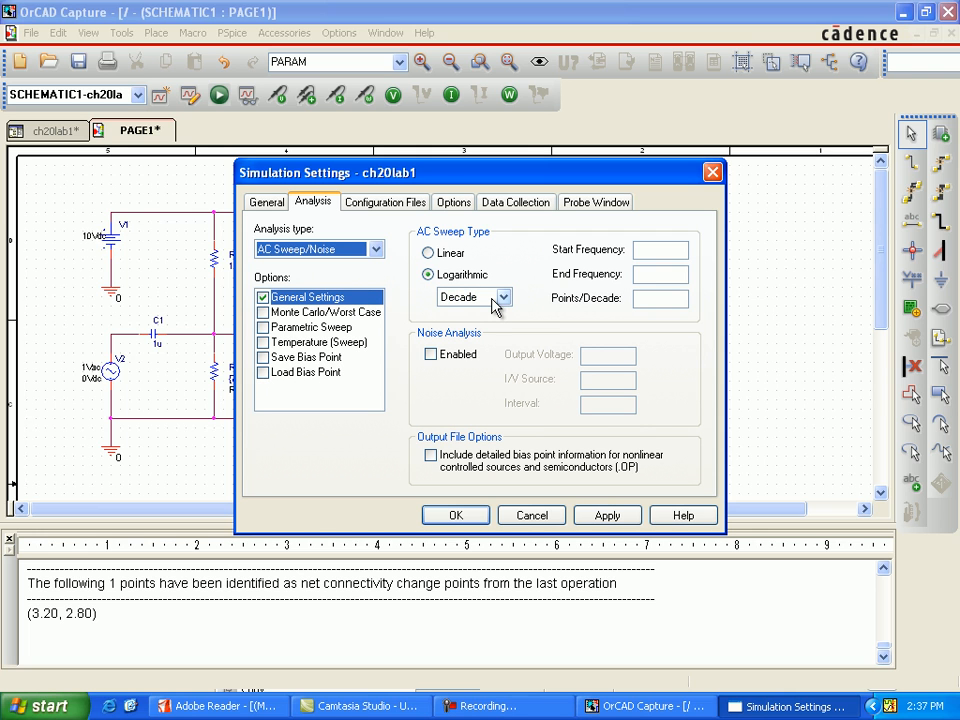
{"action": "left_click", "coordinate": [432, 253]}
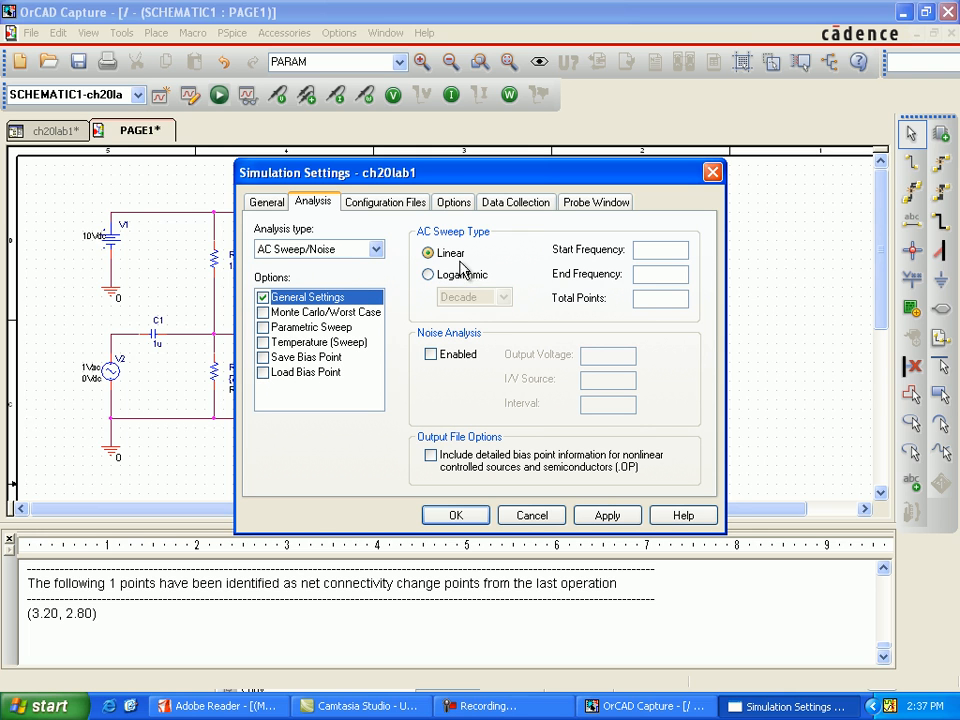
{"action": "left_click", "coordinate": [651, 253]}
{"action": "left_click", "coordinate": [665, 274]}
{"action": "left_click", "coordinate": [663, 304]}
Enable the Monte Carlo/Worst Case option as a Worst-case/Sensitivity analysis with output variable v(out).
{"action": "left_click", "coordinate": [263, 312]}
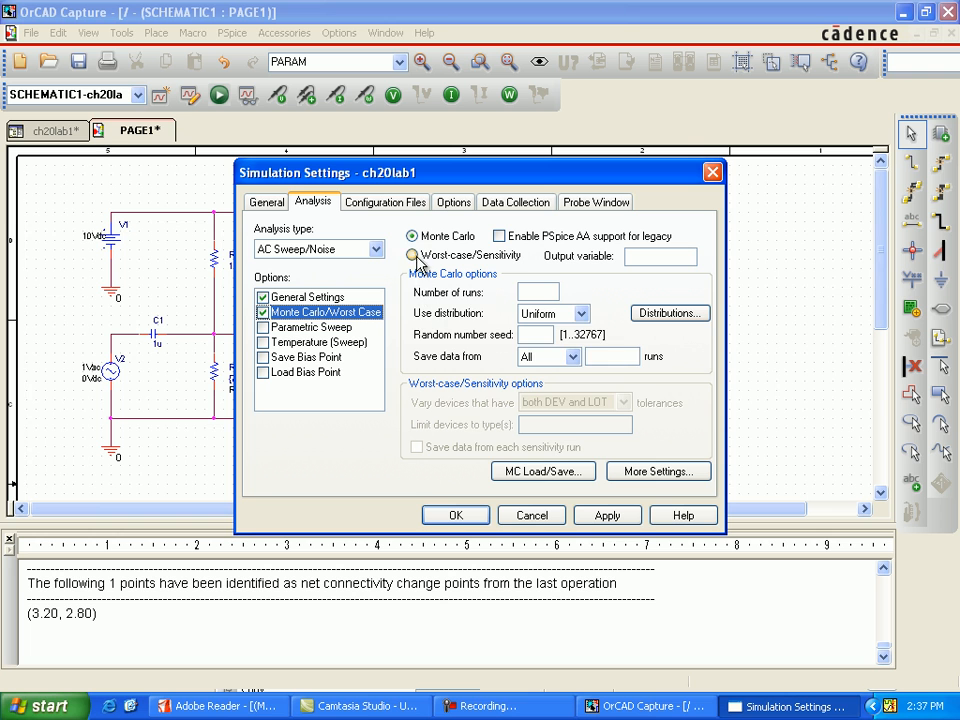
{"action": "left_click", "coordinate": [412, 255]}
{"action": "left_click", "coordinate": [645, 256]}
{"action": "left_click_drag", "start_coordinate": [639, 180], "coordinate": [570, 199]}
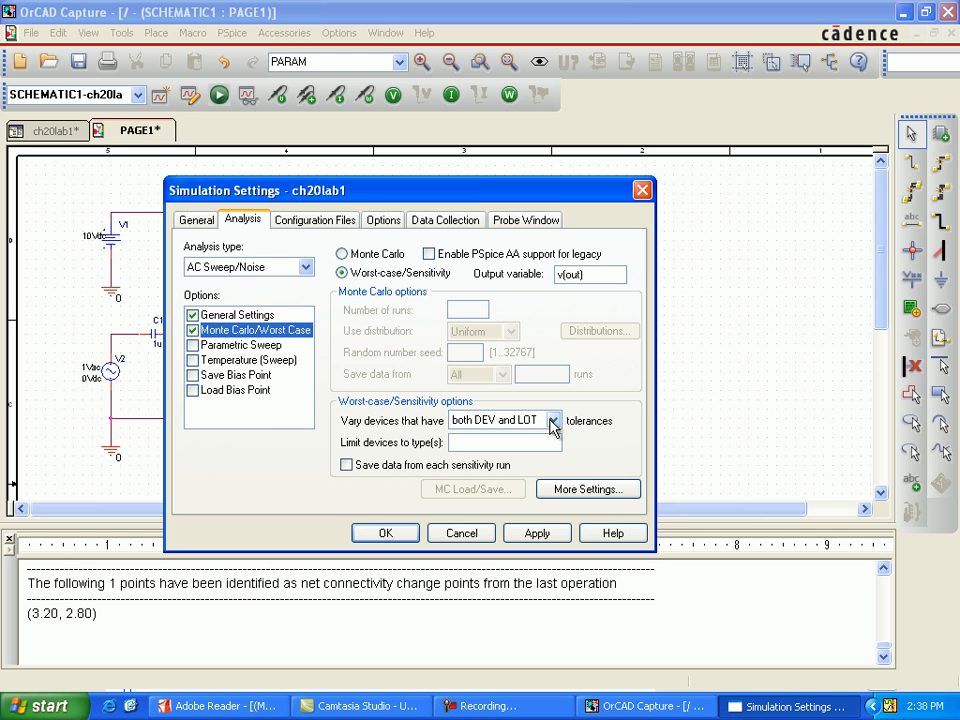
Set the worst-case collating function to the minimum value (MIN) with direction Low, and accept the simulation settings.
{"action": "left_click", "coordinate": [563, 489]}
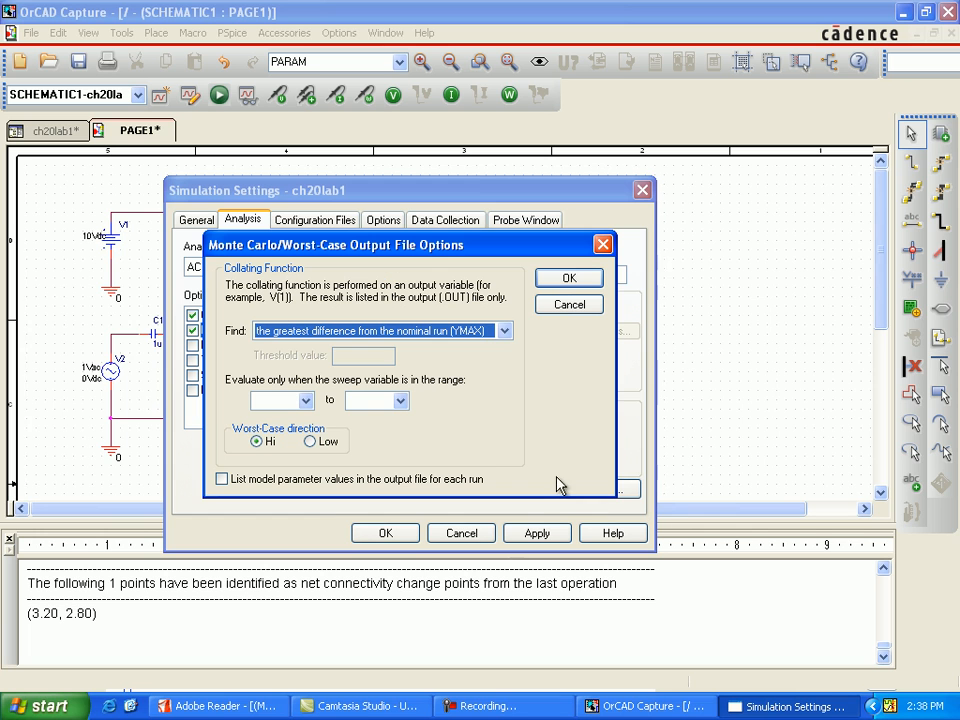
{"action": "left_click", "coordinate": [505, 331]}
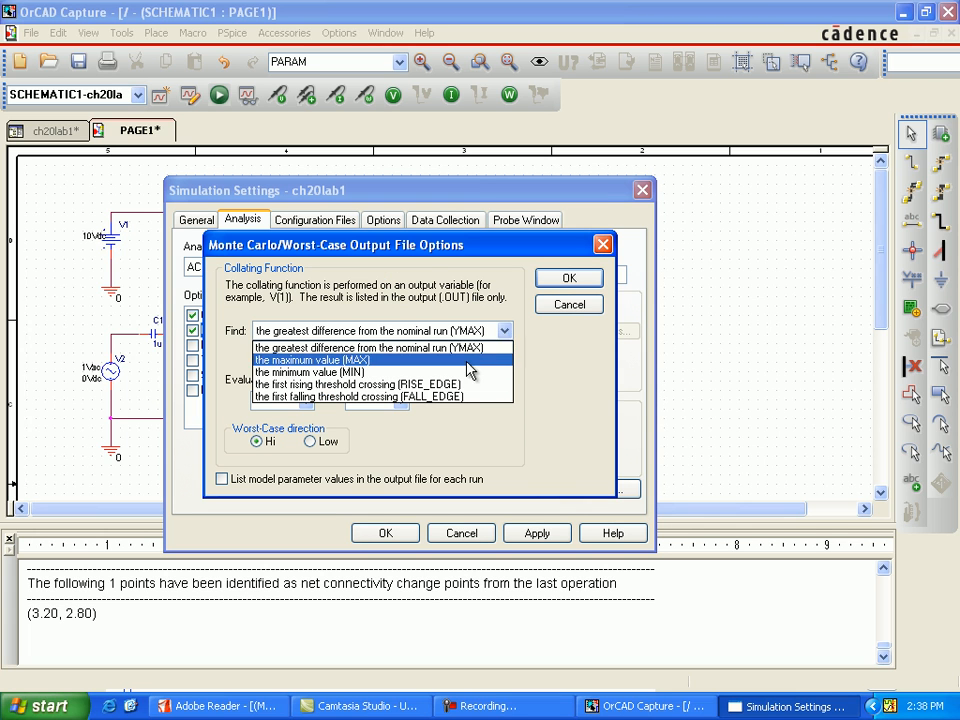
{"action": "left_click", "coordinate": [455, 372]}
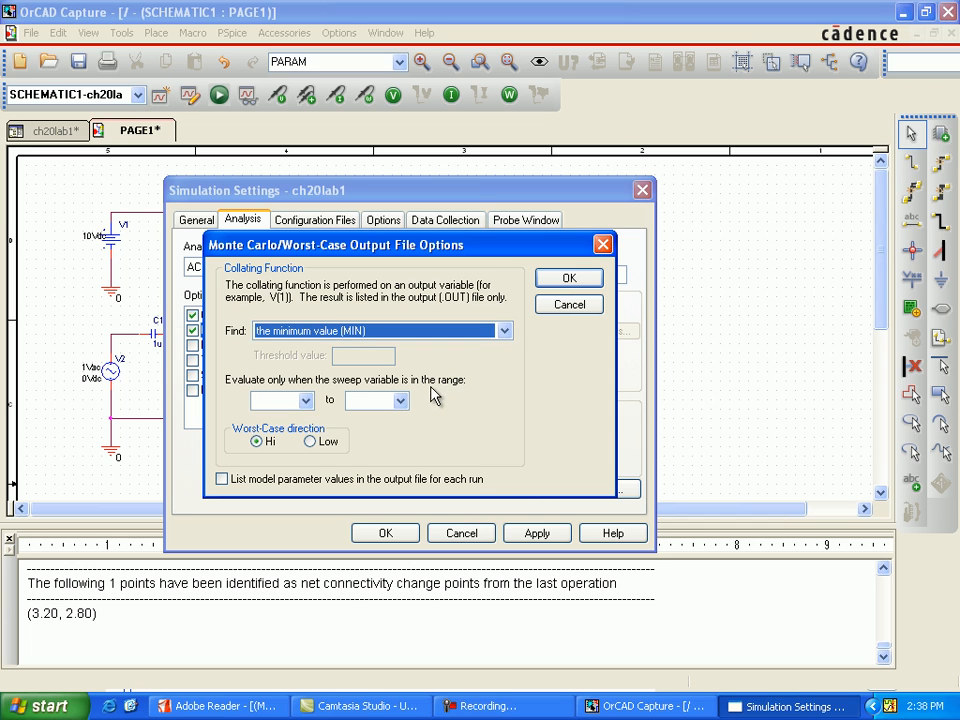
{"action": "left_click", "coordinate": [312, 442]}
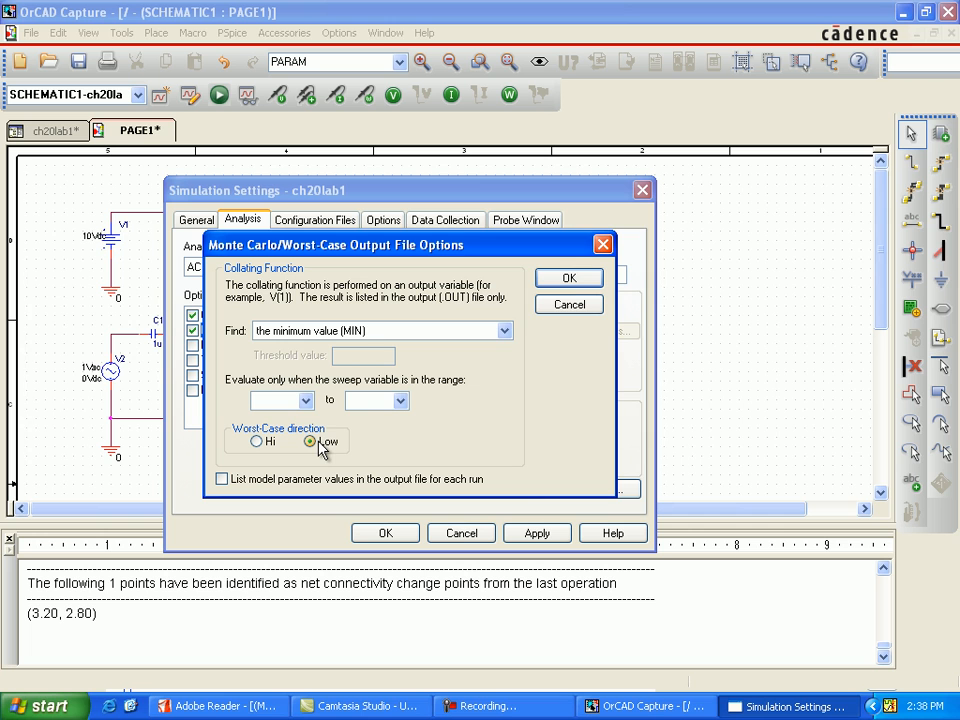
{"action": "left_click", "coordinate": [568, 280]}
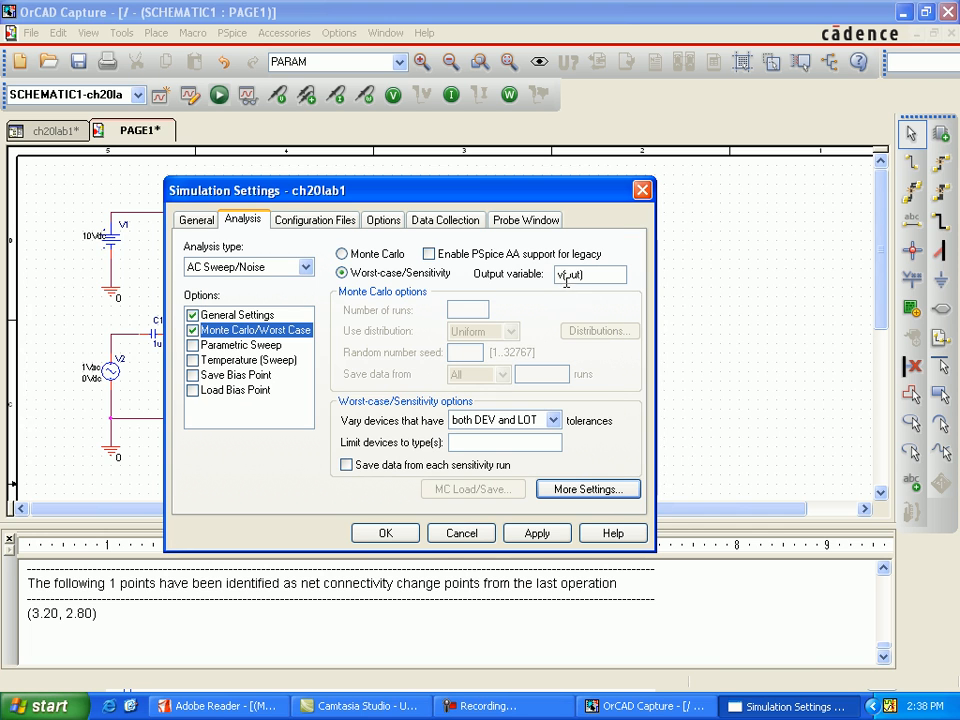
{"action": "left_click", "coordinate": [372, 532]}
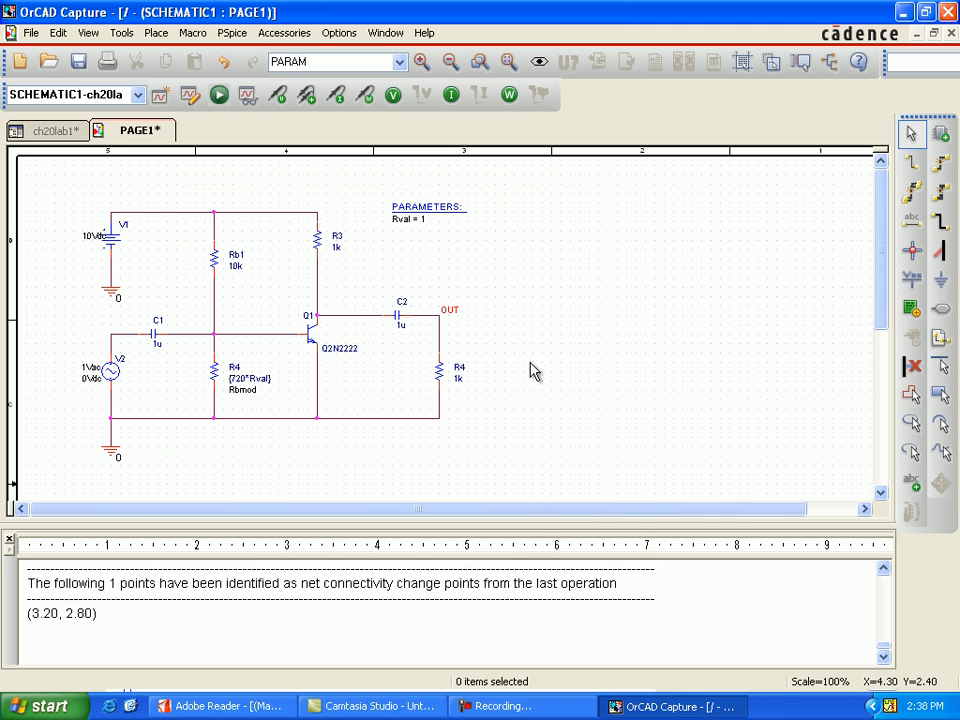
Rename the lower base resistor with value {720*Rval} to Rb2.
{"action": "double_click", "coordinate": [237, 374]}
{"action": "left_click", "coordinate": [376, 292]}
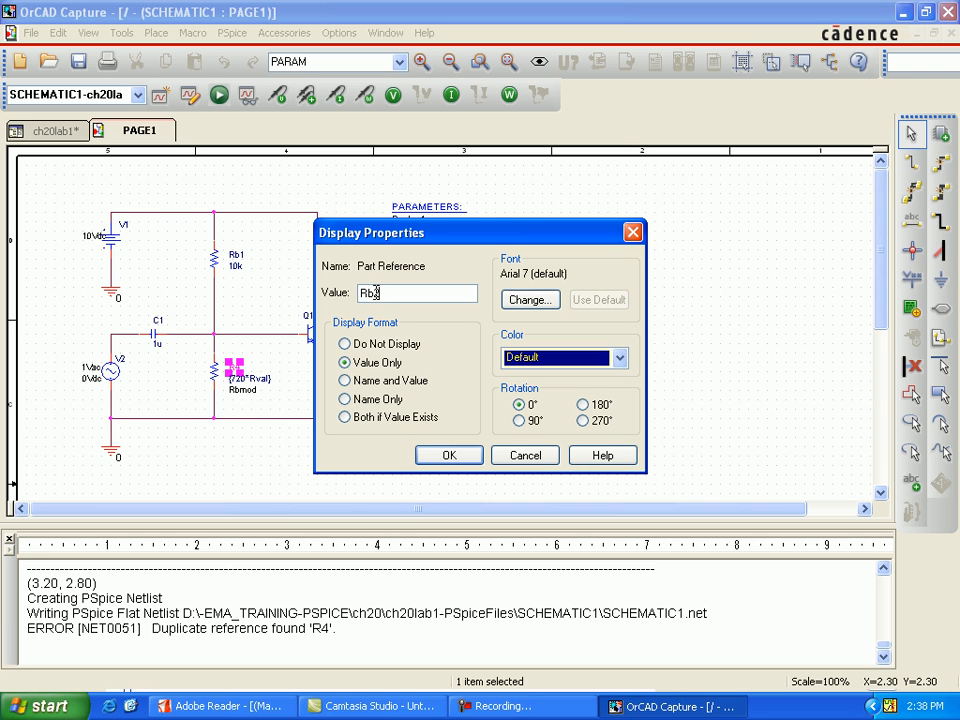
{"action": "type", "text": "b2"}
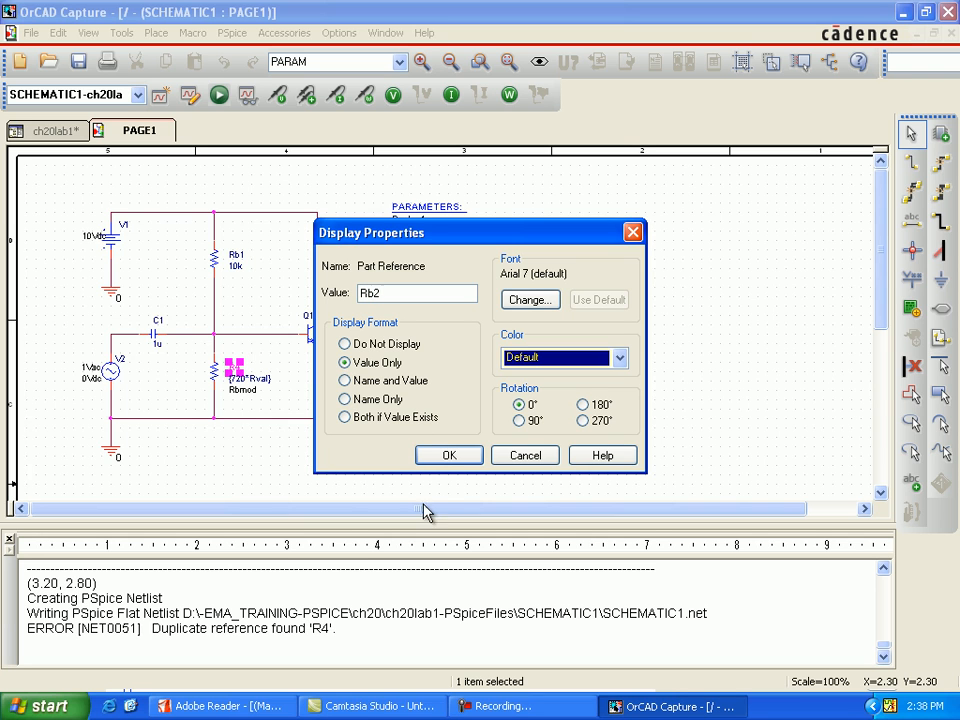
{"action": "left_click", "coordinate": [448, 455]}
{"action": "left_click", "coordinate": [519, 444]}
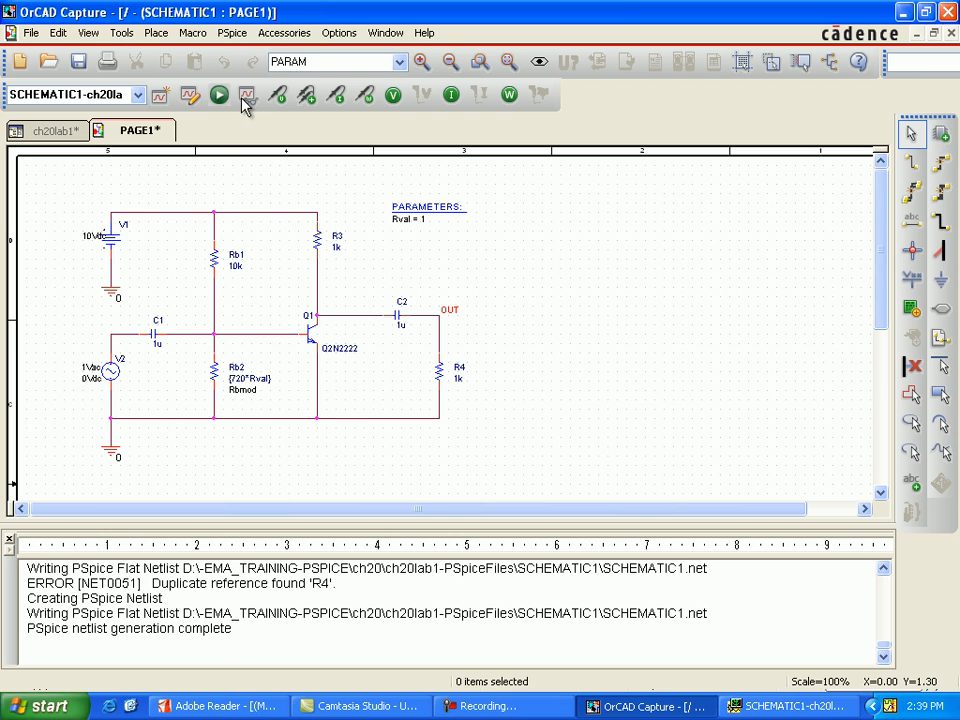
Run the simulation, switch to PSpice A/D and load the nominal and worst-case sections.
{"action": "left_click", "coordinate": [221, 96]}
{"action": "left_click", "coordinate": [521, 386]}
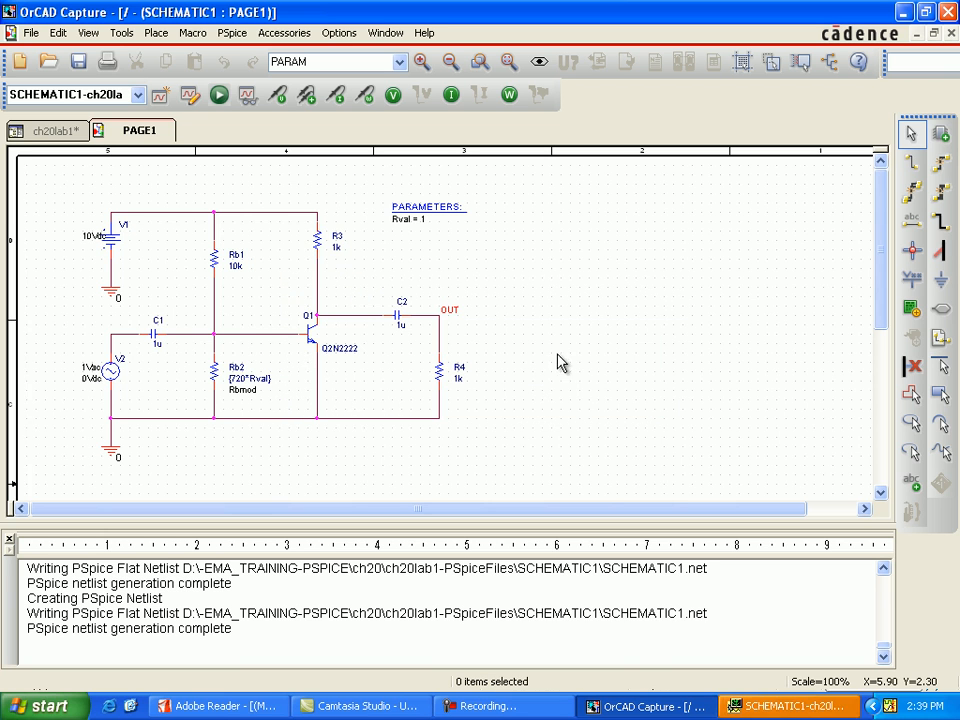
{"action": "left_click", "coordinate": [808, 706]}
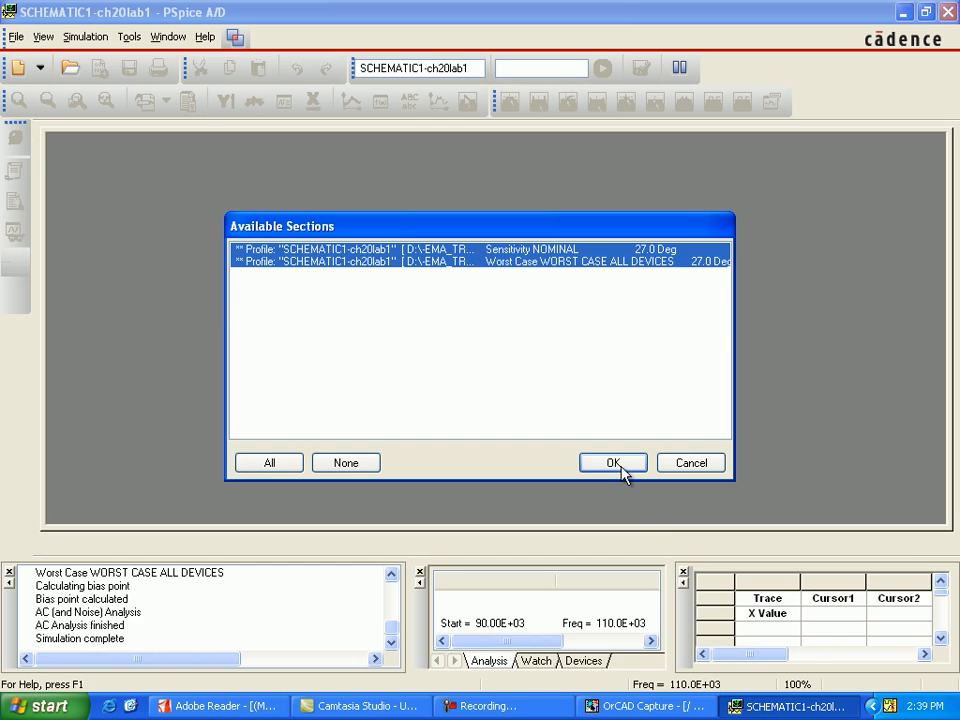
{"action": "left_click", "coordinate": [617, 464]}
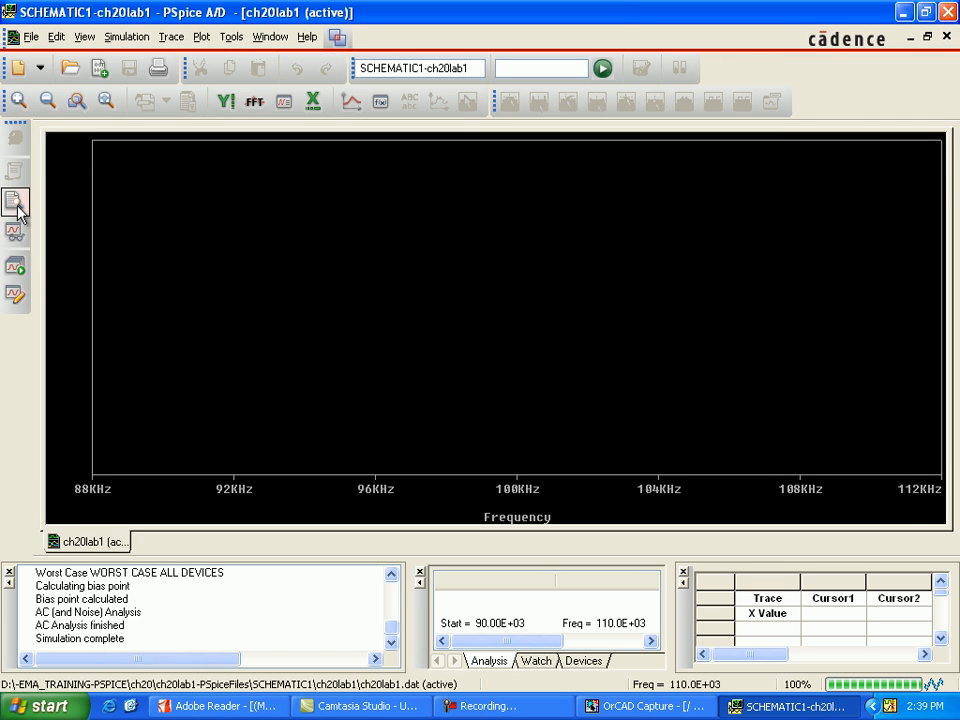
Examine the sensitivity results and worst-case summary of V(OUT) in the simulation output file, and close the output file and plot.
{"action": "left_click", "coordinate": [14, 200]}
{"action": "scroll", "coordinate": [440, 476], "scroll_direction": "down", "scroll_amount": 2}
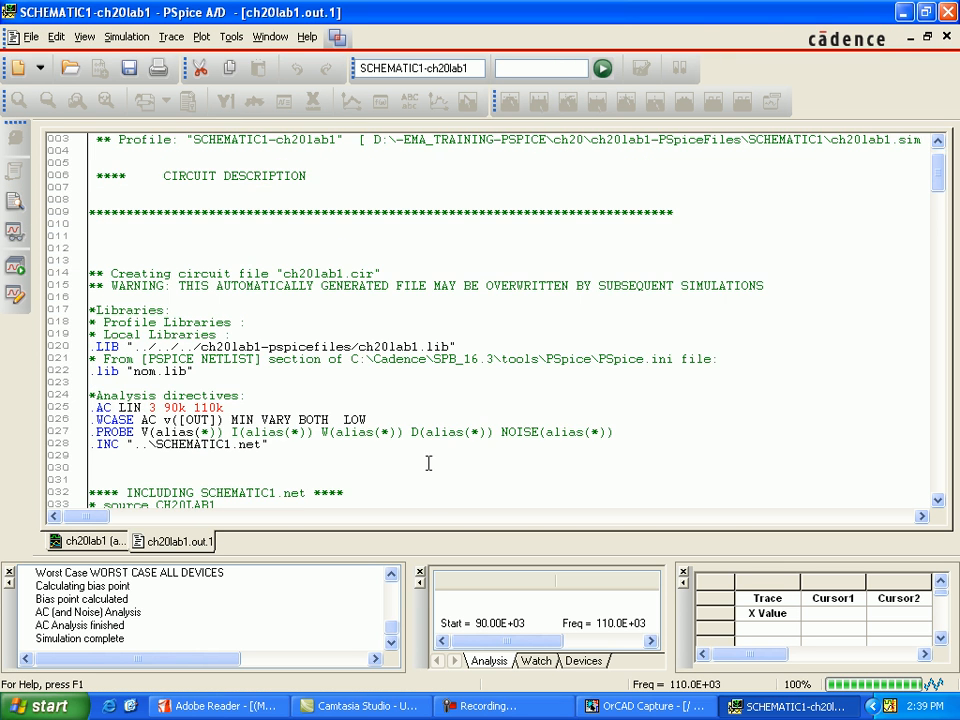
{"action": "scroll", "coordinate": [414, 440], "scroll_direction": "down", "scroll_amount": 13}
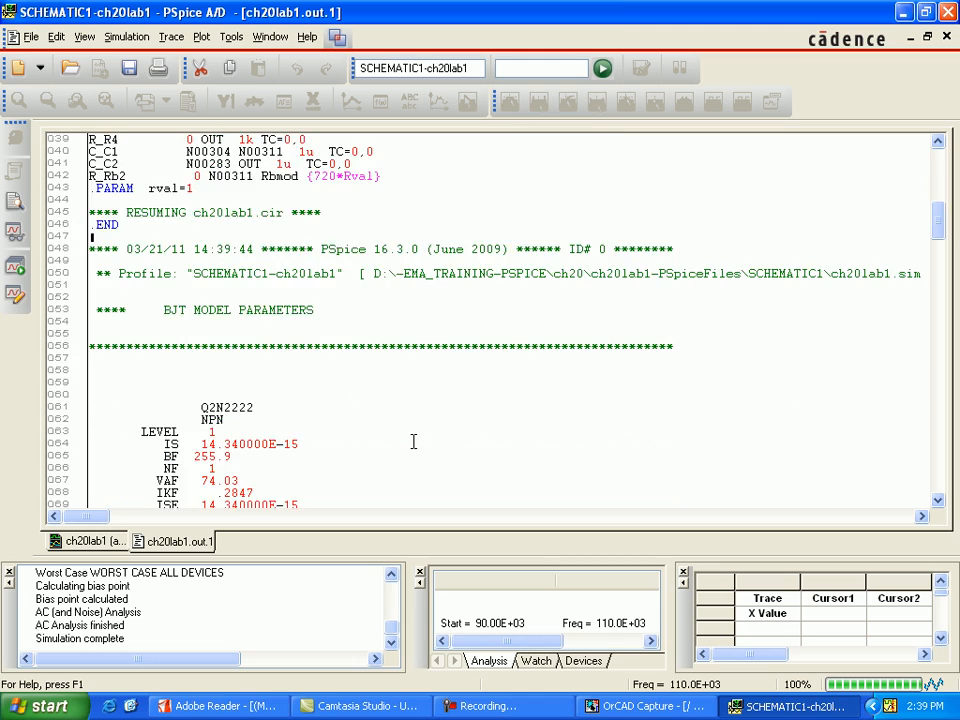
{"action": "scroll", "coordinate": [410, 445], "scroll_direction": "down", "scroll_amount": 20}
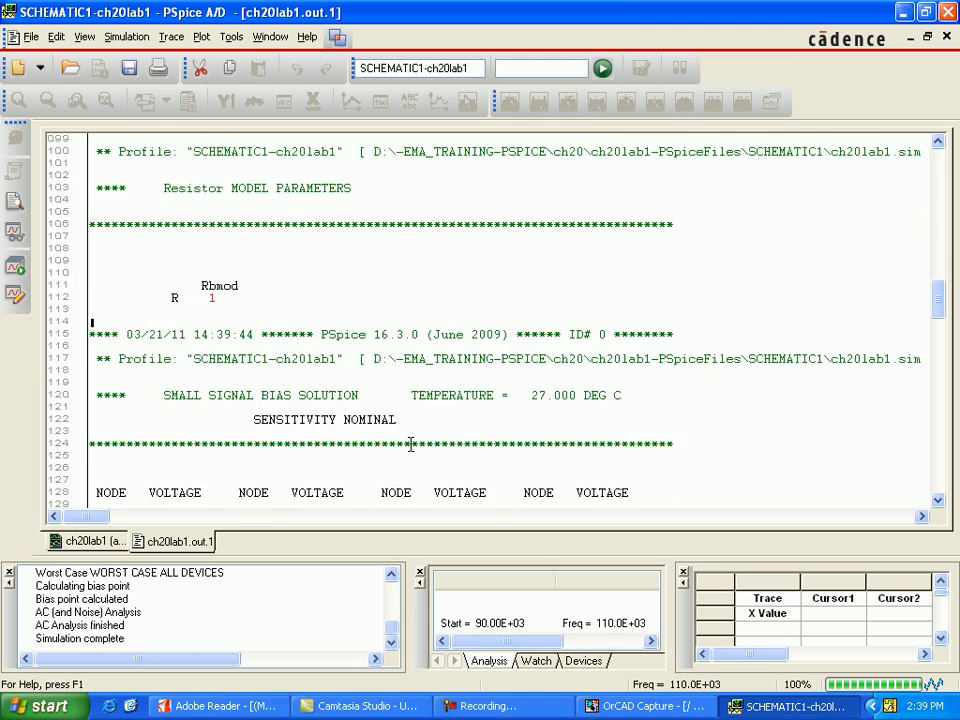
{"action": "scroll", "coordinate": [410, 444], "scroll_direction": "down", "scroll_amount": 15}
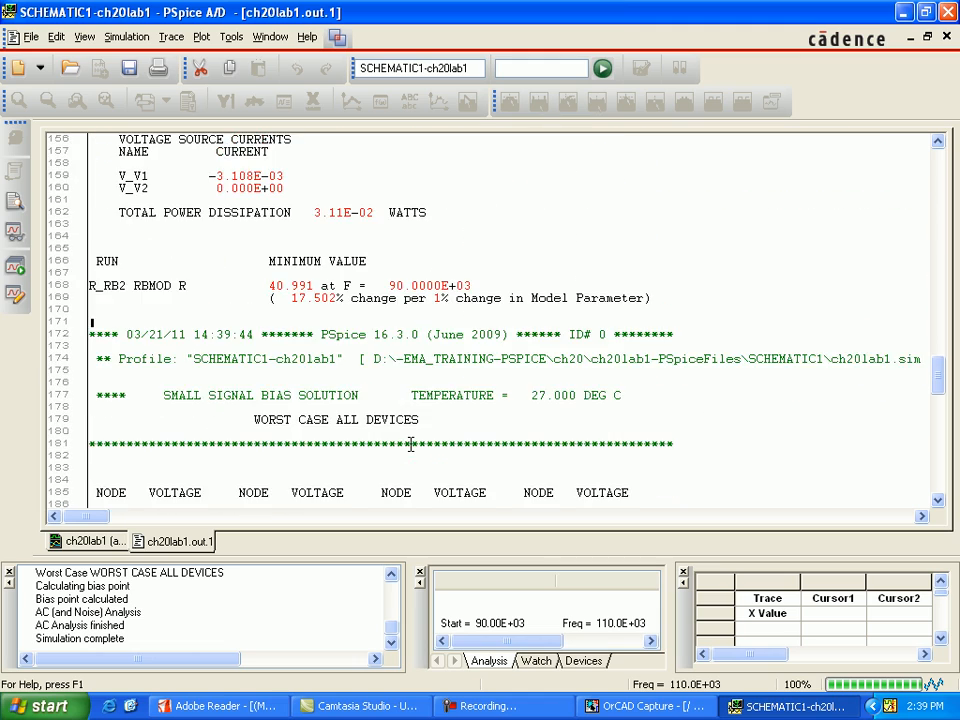
{"action": "scroll", "coordinate": [410, 444], "scroll_direction": "down", "scroll_amount": 10}
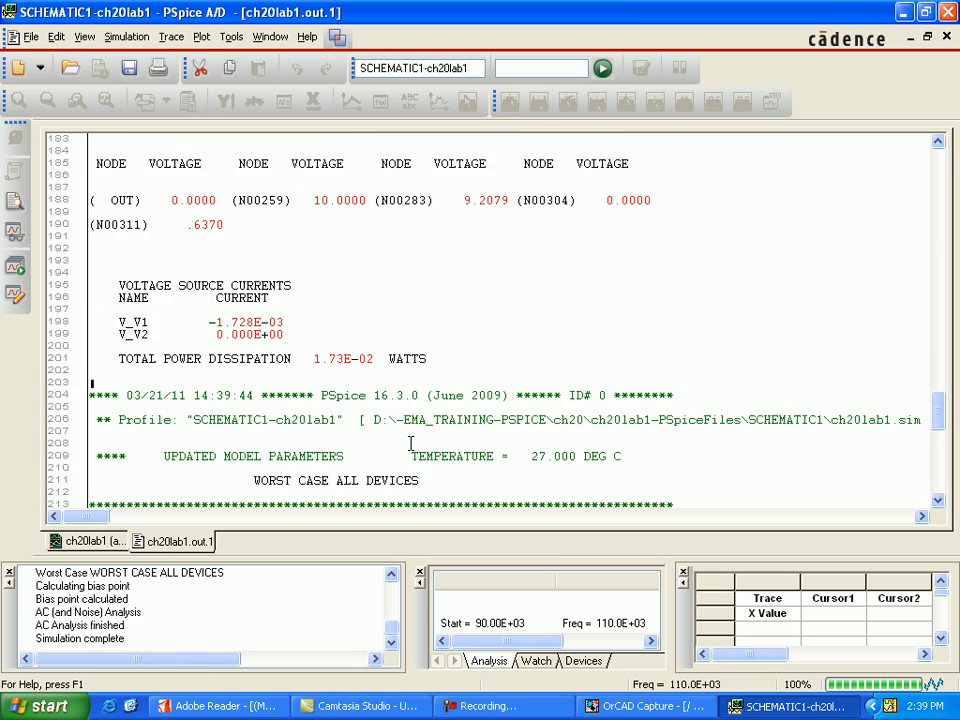
{"action": "scroll", "coordinate": [410, 444], "scroll_direction": "down", "scroll_amount": 10}
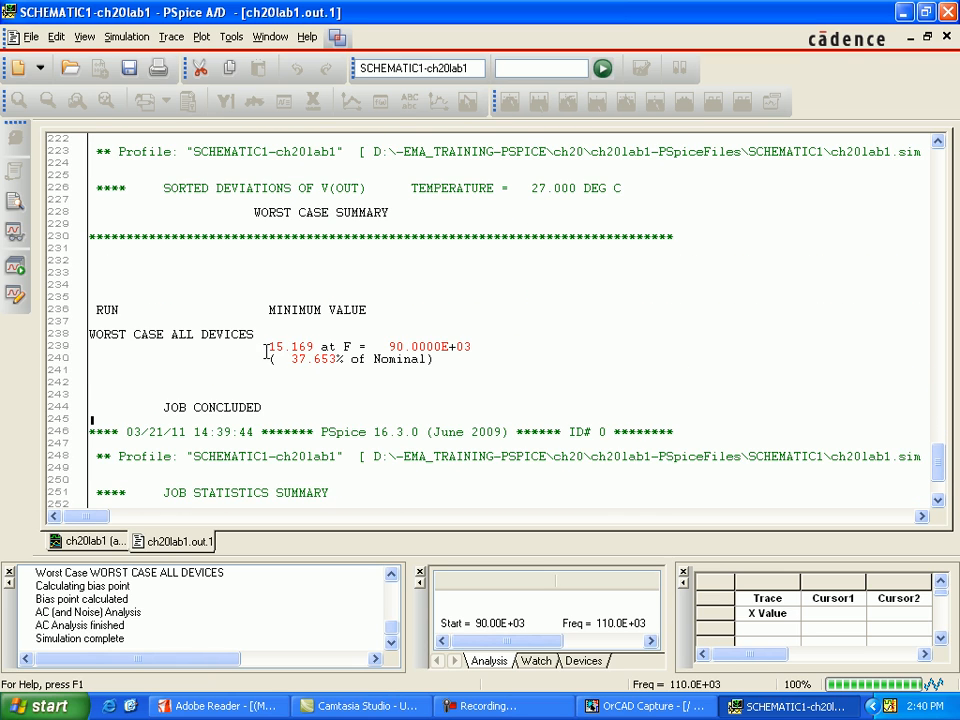
{"action": "left_click_drag", "start_coordinate": [268, 346], "coordinate": [313, 347]}
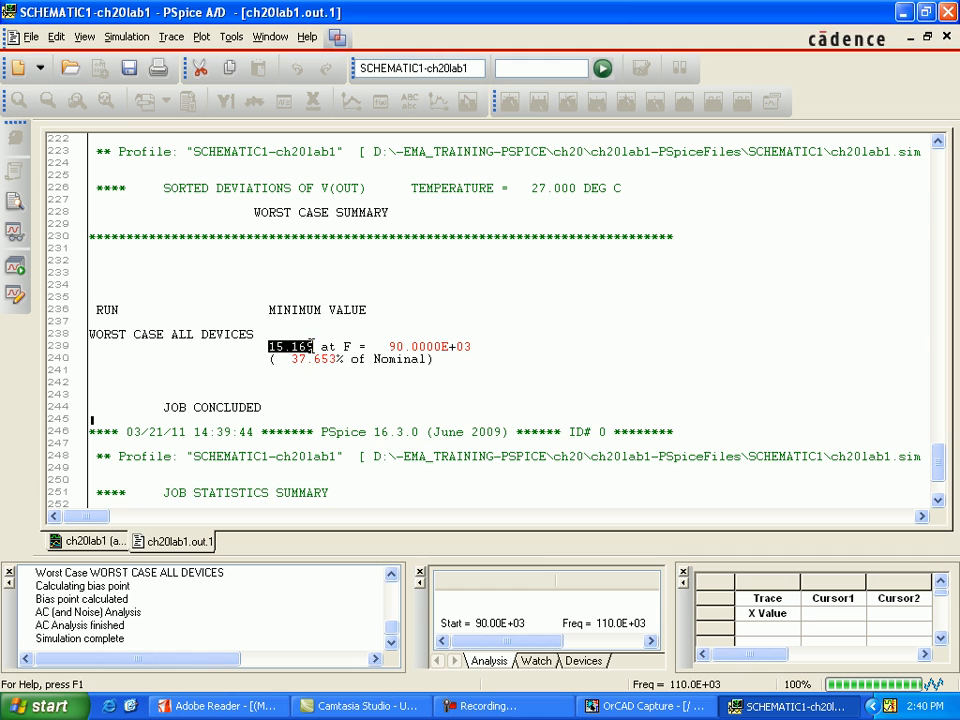
{"action": "left_click", "coordinate": [316, 394]}
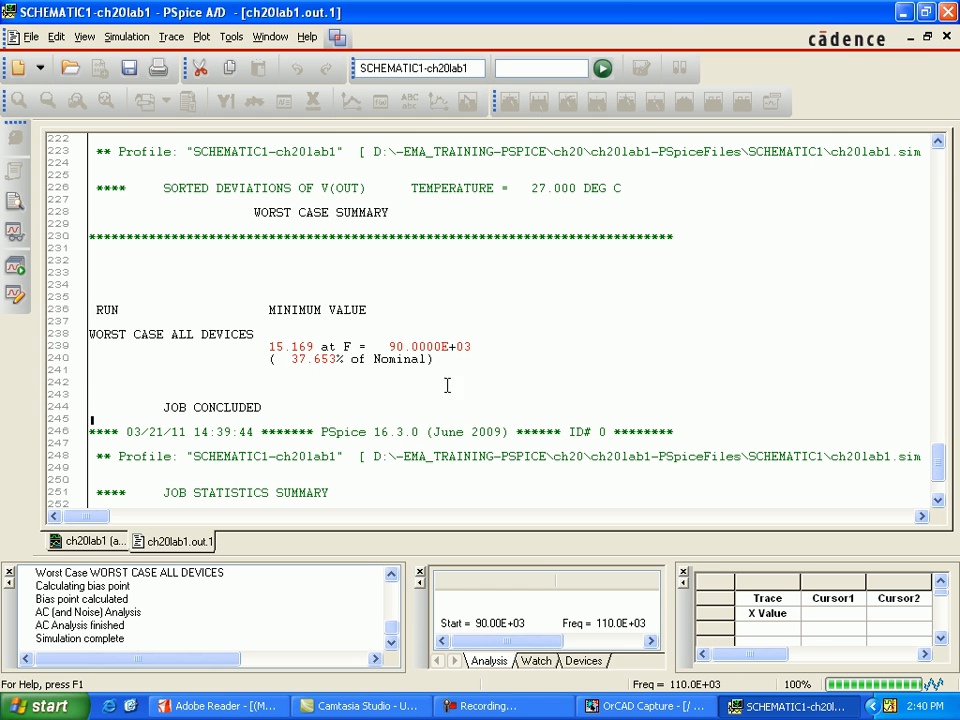
{"action": "left_click", "coordinate": [946, 37]}
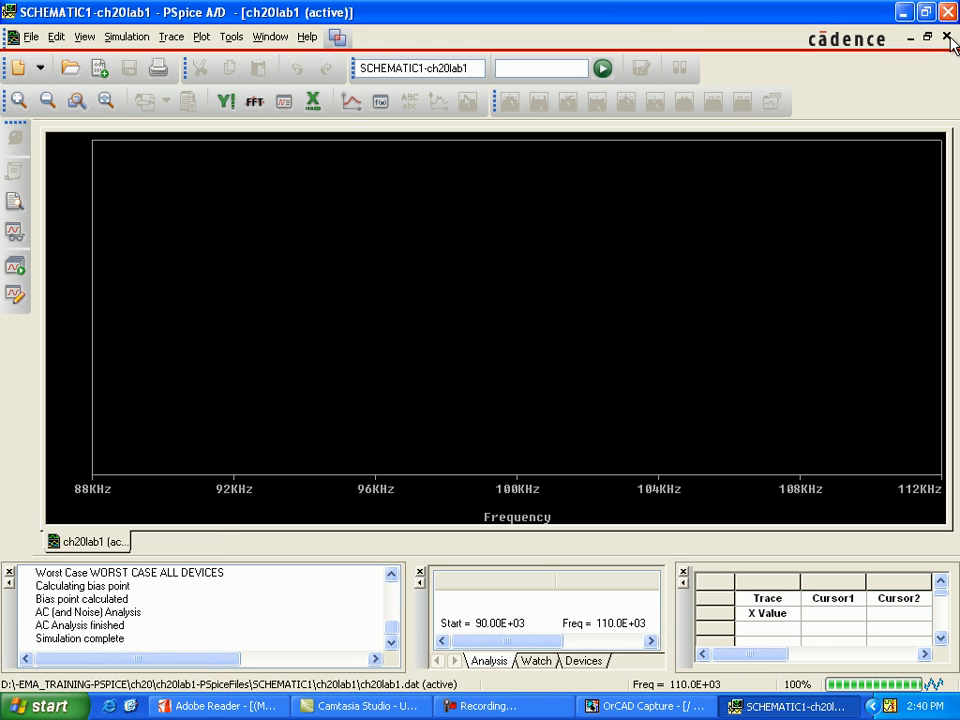
{"action": "left_click", "coordinate": [946, 37]}
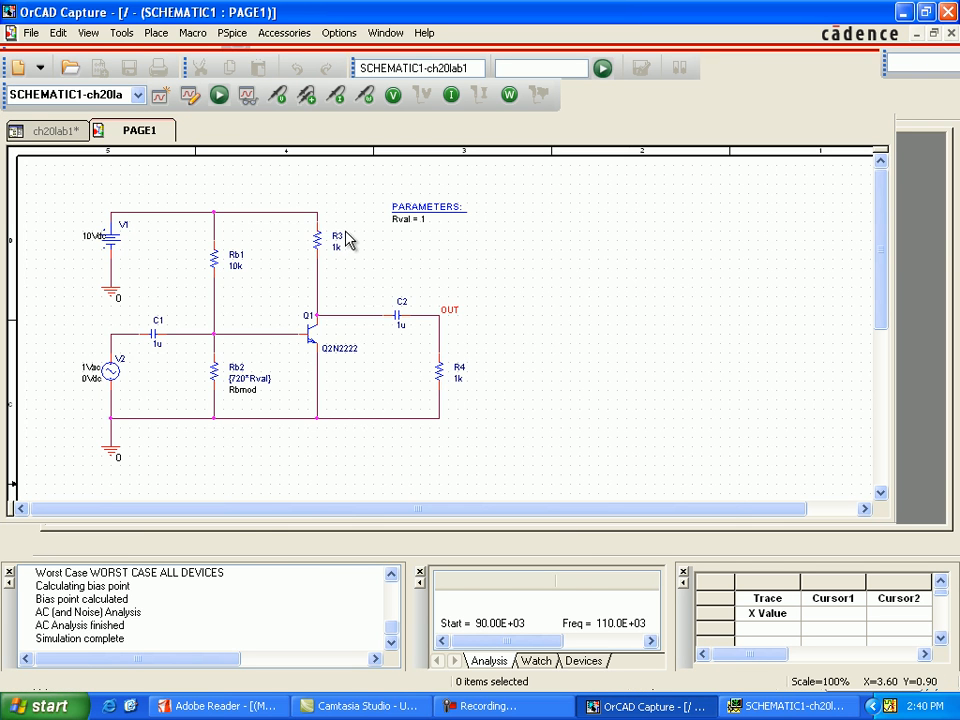
Create a new simulation profile named ch20lab1_2 in OrCAD Capture without inheriting from another profile.
{"action": "left_click", "coordinate": [228, 35]}
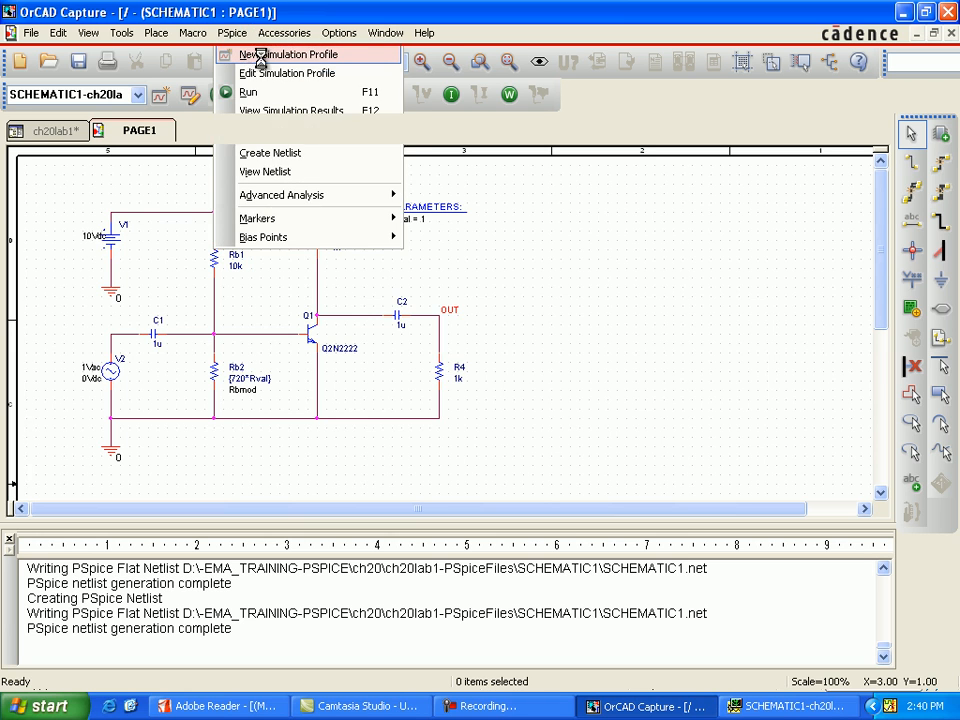
{"action": "left_click", "coordinate": [250, 54]}
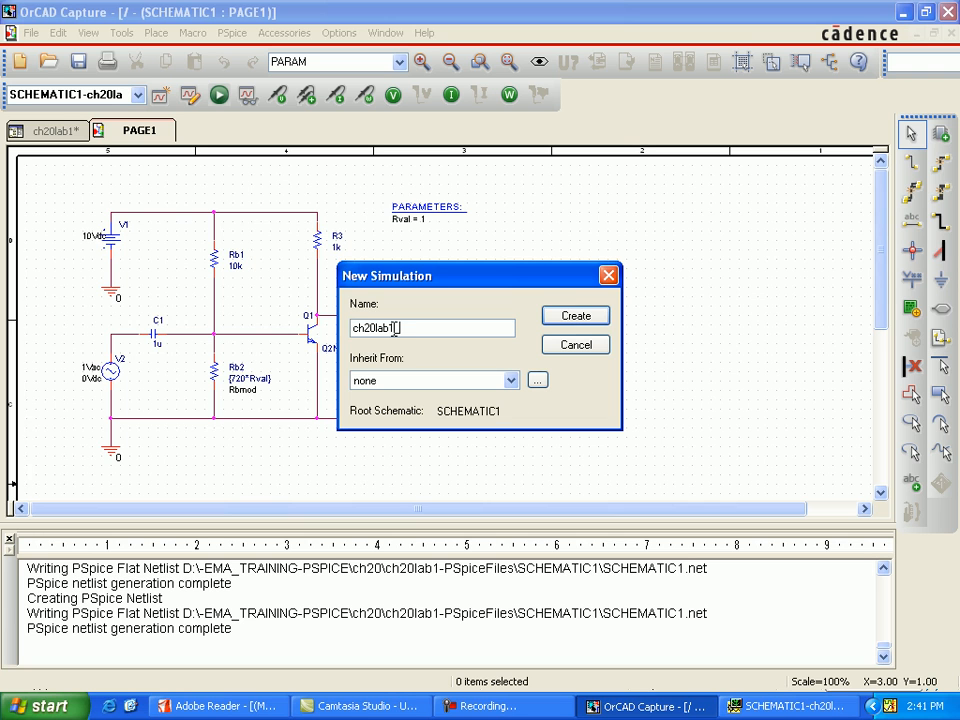
{"action": "left_click", "coordinate": [587, 316]}
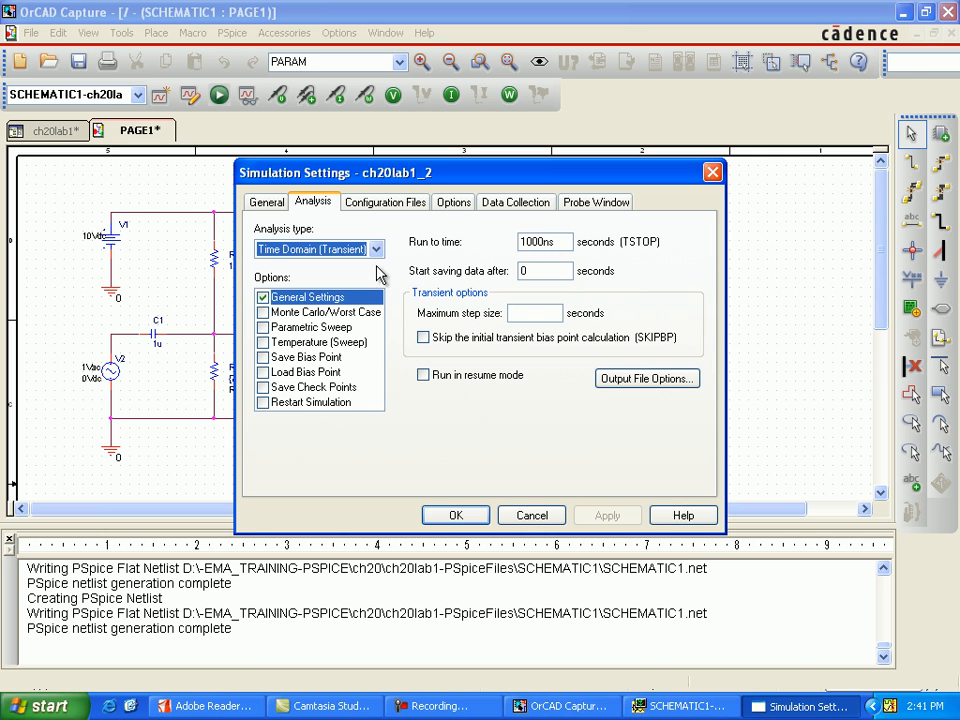
Configure a linear AC Sweep/Noise analysis from 90k to 110k with 3 total points.
{"action": "left_click", "coordinate": [378, 255]}
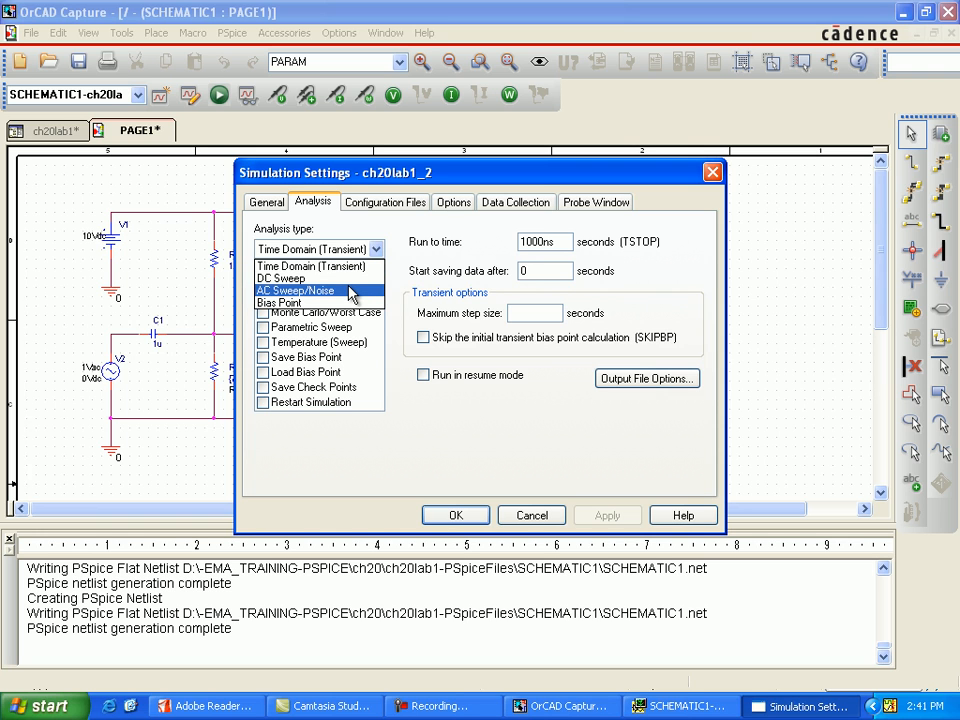
{"action": "left_click", "coordinate": [351, 291]}
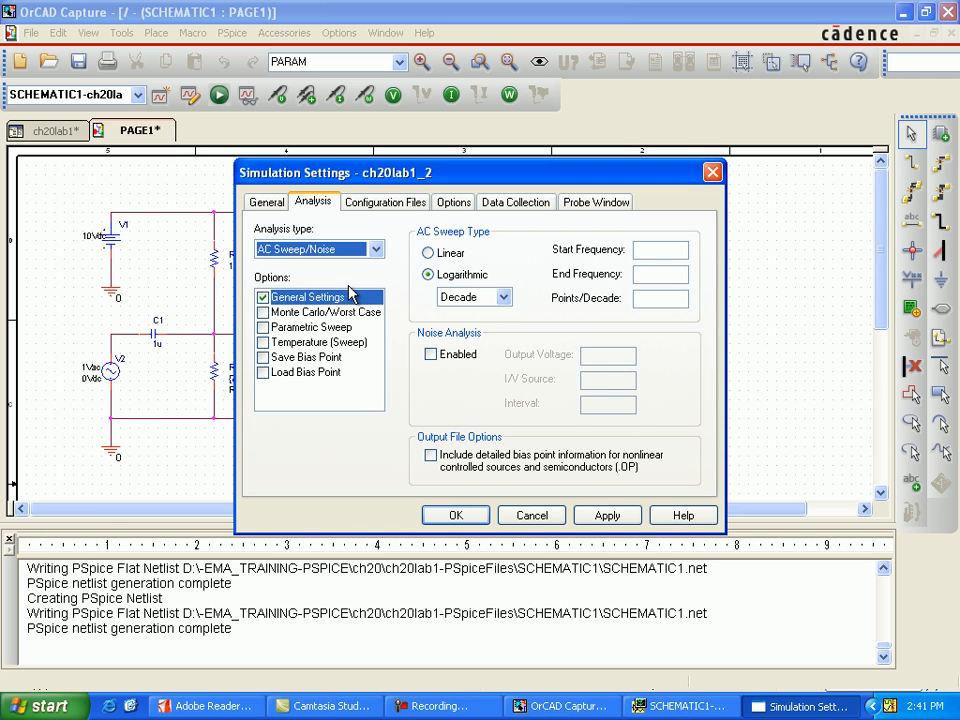
{"action": "left_click", "coordinate": [651, 252]}
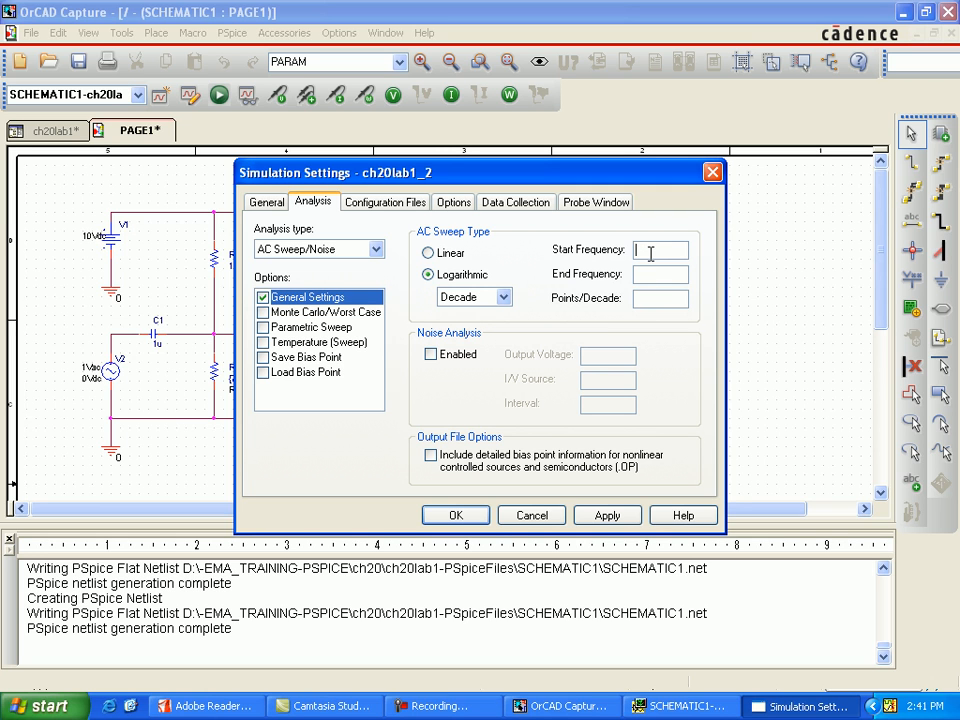
{"action": "type", "text": "90k"}
{"action": "left_click", "coordinate": [650, 273]}
{"action": "type", "text": "110k"}
{"action": "left_click", "coordinate": [660, 296]}
Enable a linear parametric sweep of the global parameter Rval from .8 to 1.2 with an increment of 10m.
{"action": "left_click", "coordinate": [263, 328]}
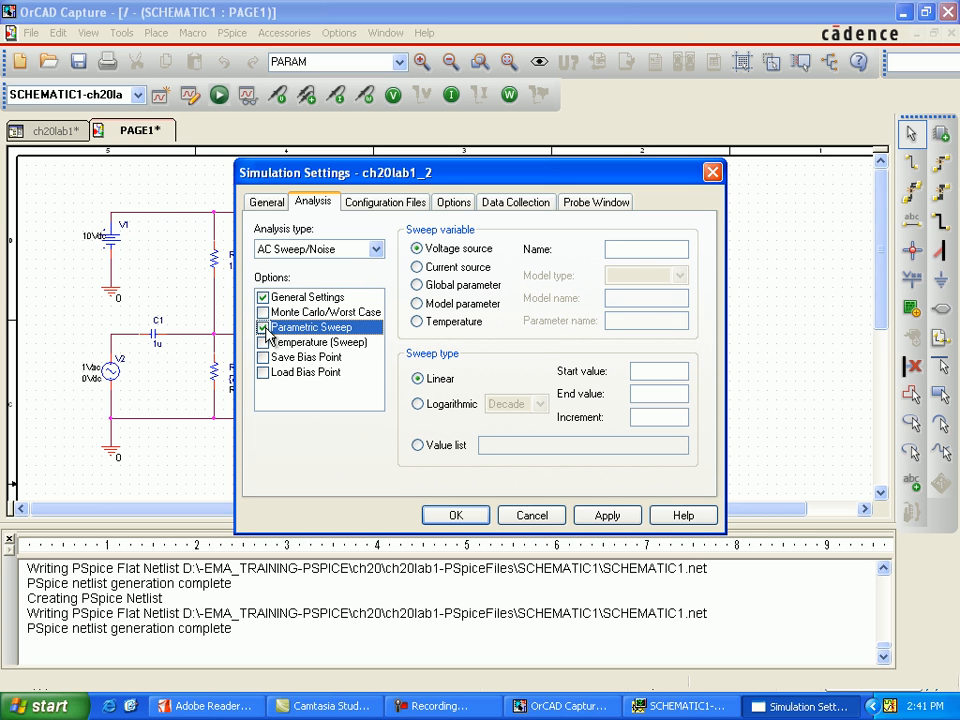
{"action": "left_click", "coordinate": [468, 287]}
{"action": "left_click_drag", "start_coordinate": [626, 182], "coordinate": [627, 268]}
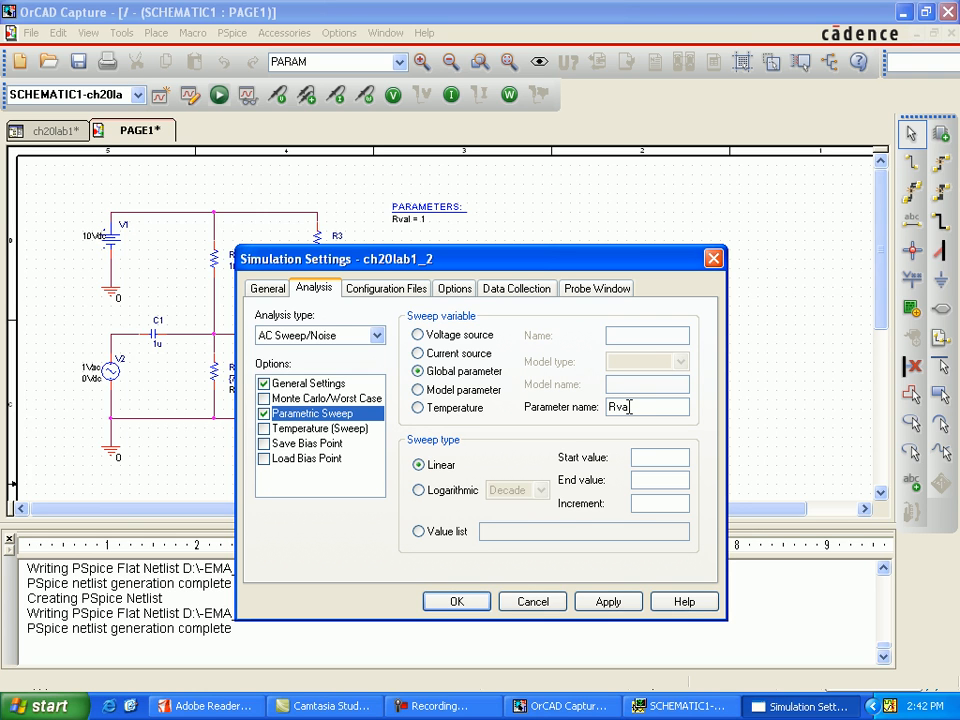
{"action": "left_click", "coordinate": [686, 456]}
{"action": "left_click", "coordinate": [663, 476]}
{"action": "left_click", "coordinate": [456, 602]}
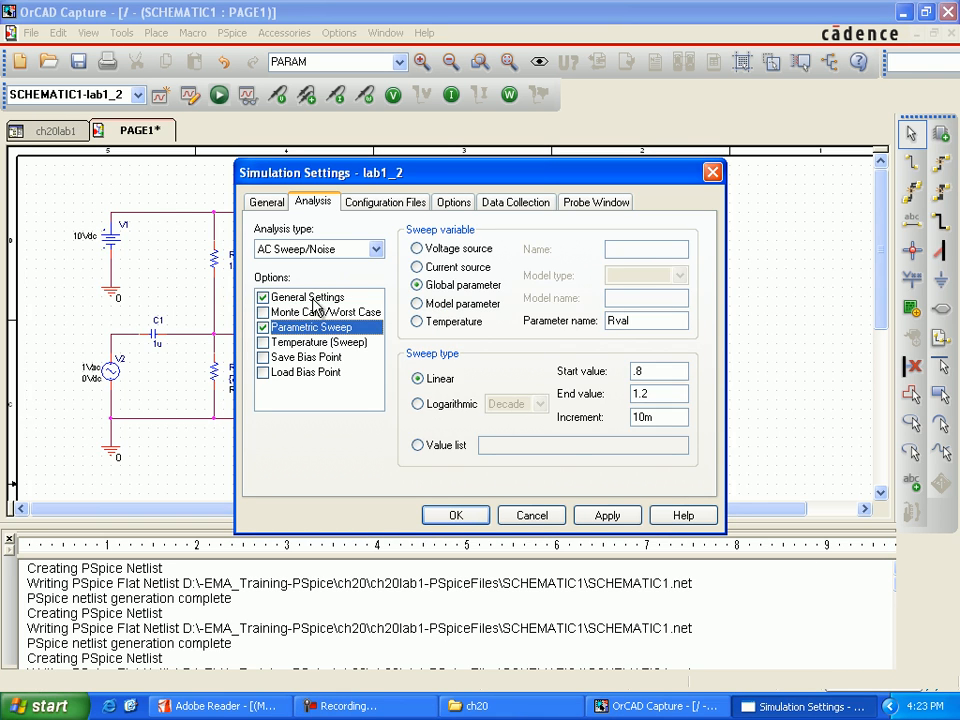
Review and accept the AC and parametric sweep settings, run the lab1_2 simulation, and load its sweep results.
{"action": "left_click", "coordinate": [308, 297]}
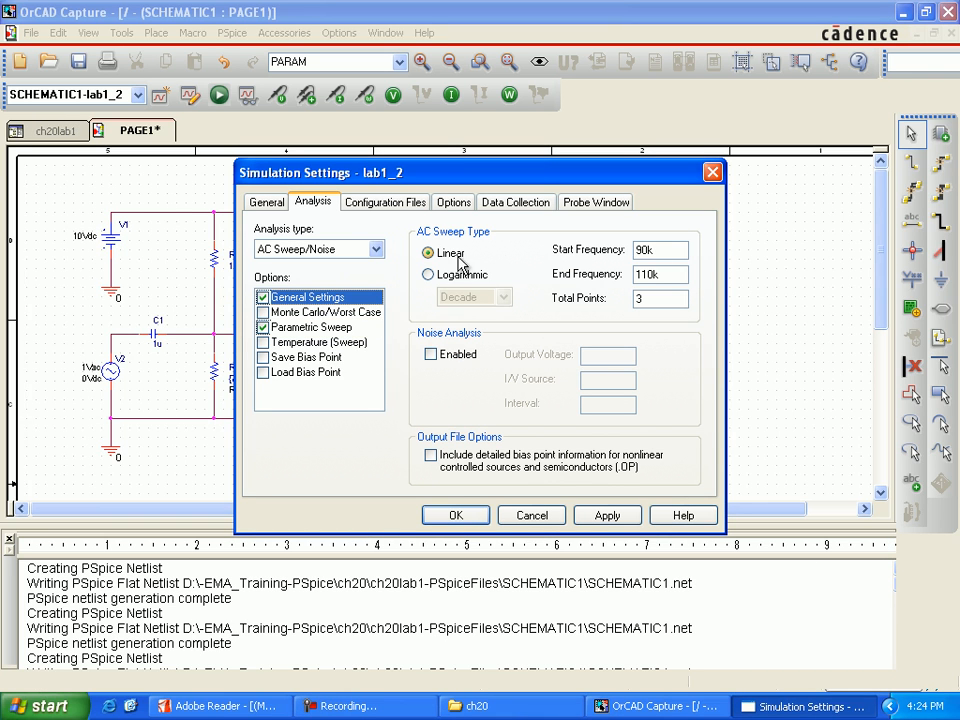
{"action": "left_click", "coordinate": [288, 330]}
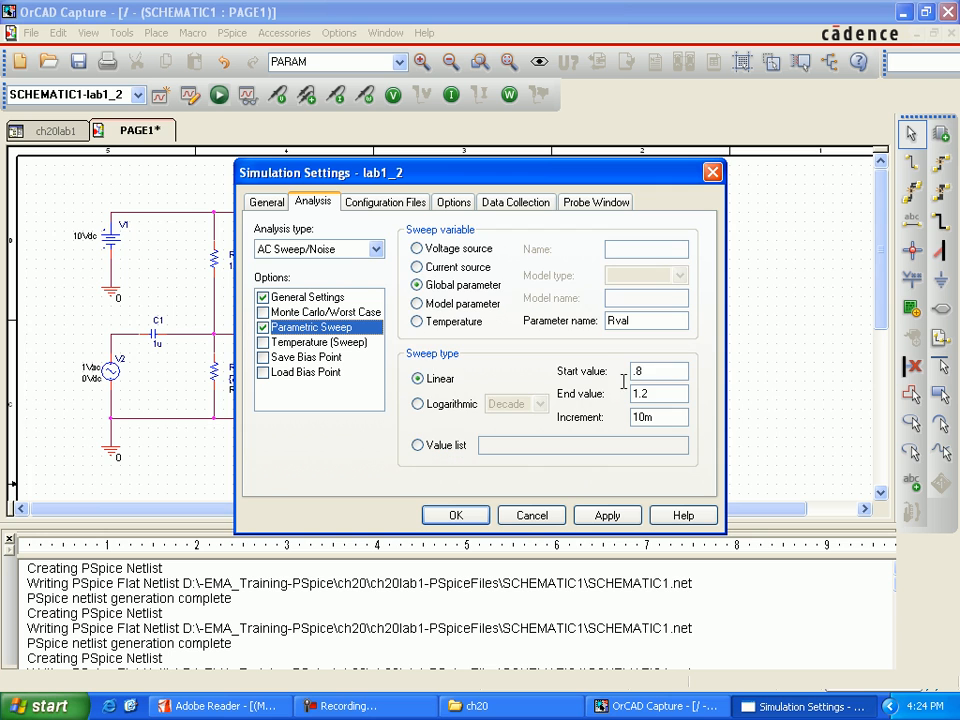
{"action": "left_click", "coordinate": [456, 515]}
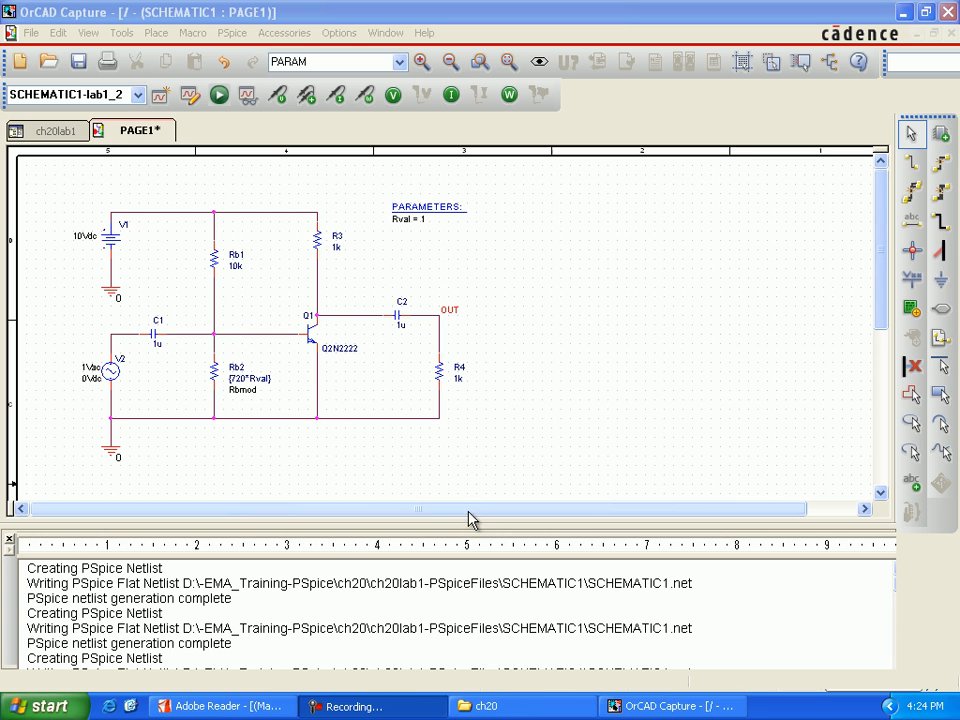
{"action": "left_click", "coordinate": [219, 95]}
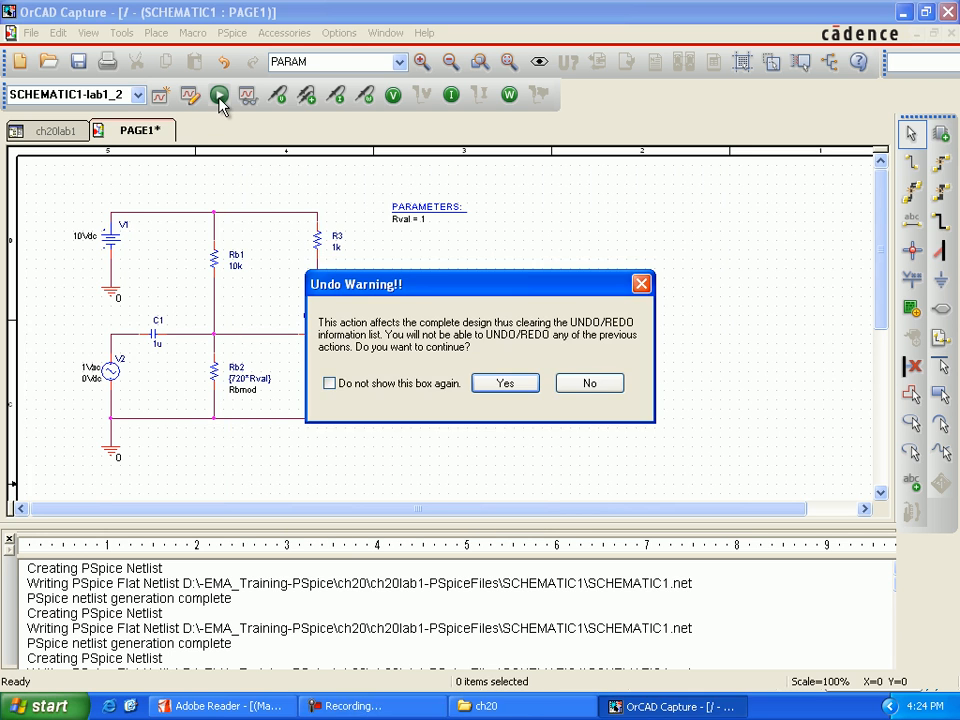
{"action": "left_click", "coordinate": [508, 386]}
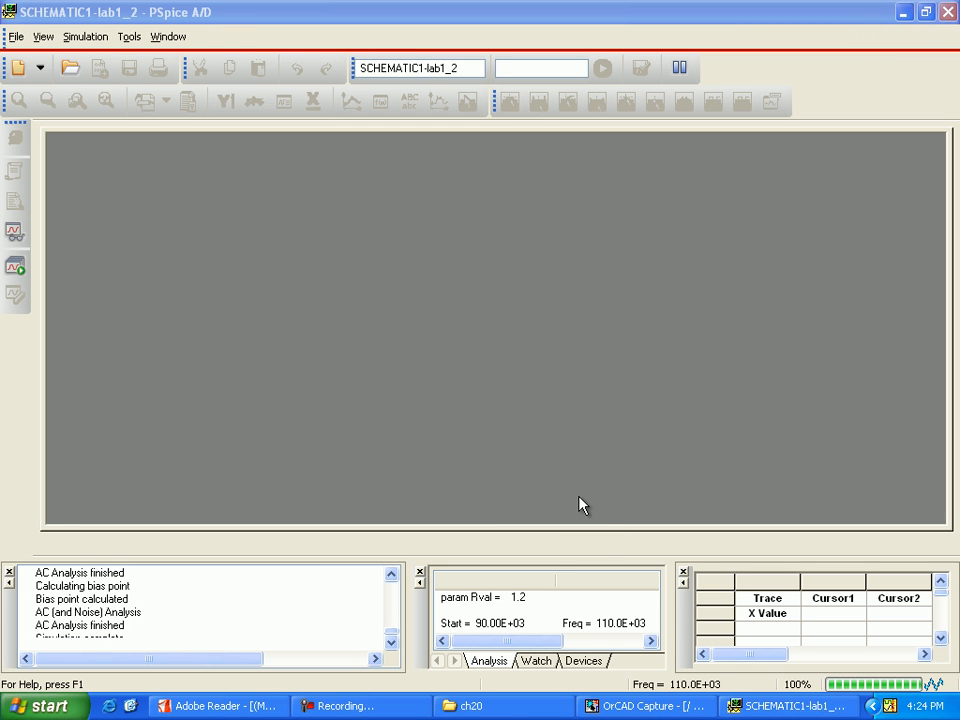
{"action": "left_click", "coordinate": [590, 464]}
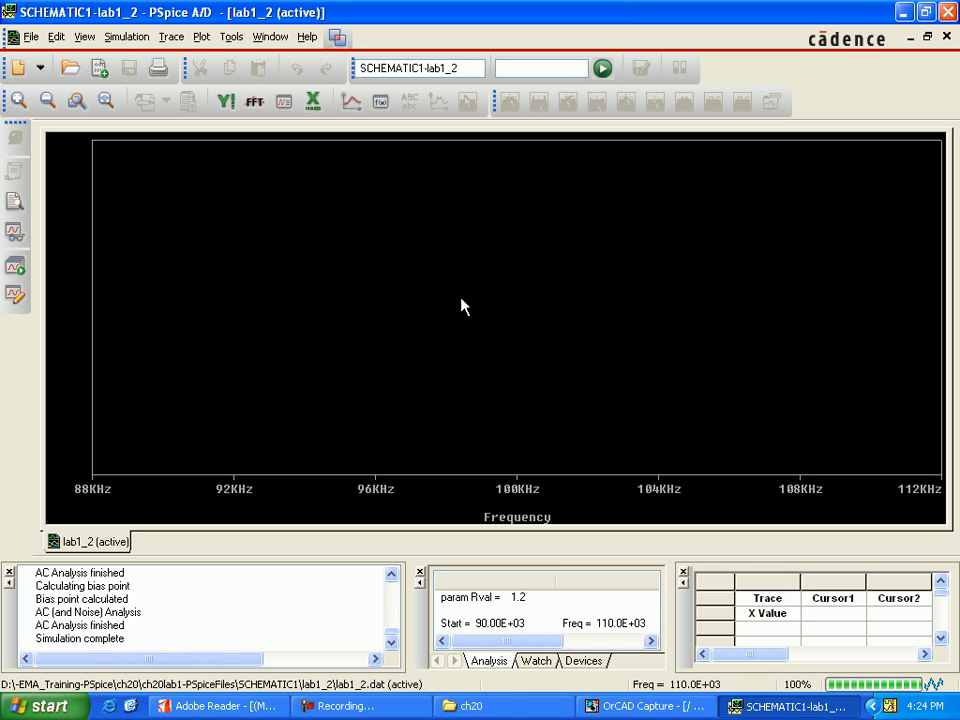
Turn on performance analysis against Rval and start a measurement with the YatX(1,X_value) function.
{"action": "left_click", "coordinate": [284, 102]}
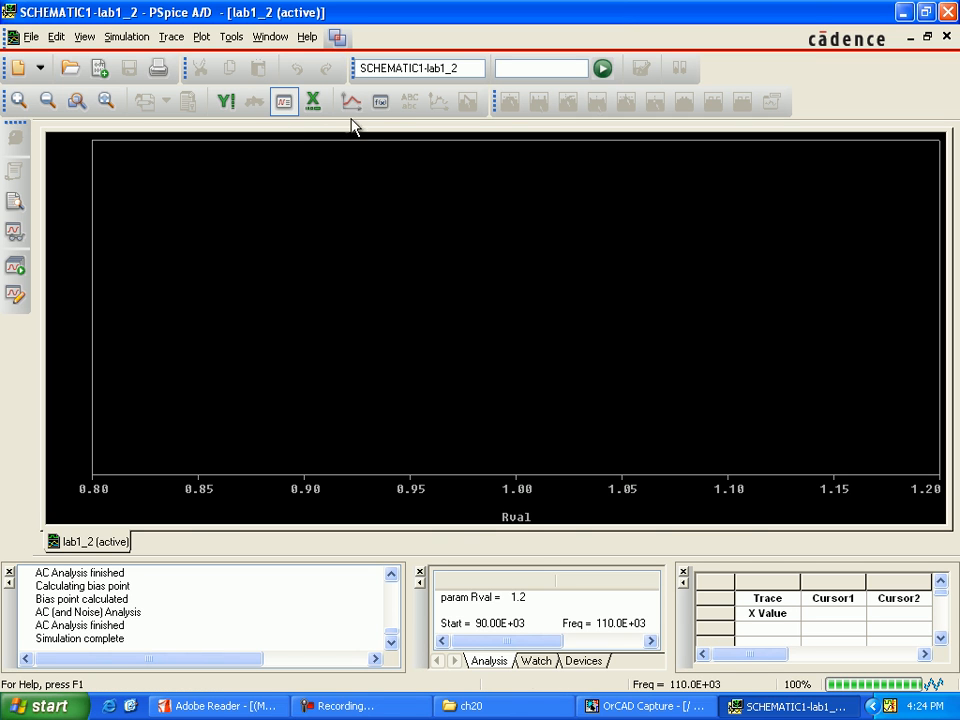
{"action": "left_click", "coordinate": [380, 102]}
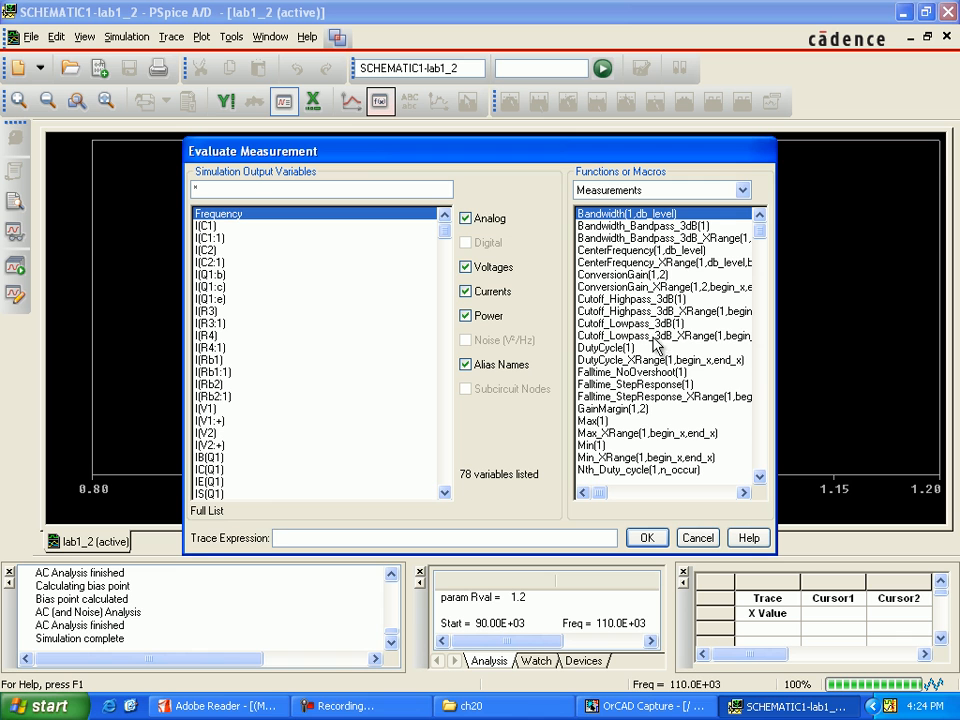
{"action": "left_click", "coordinate": [760, 478]}
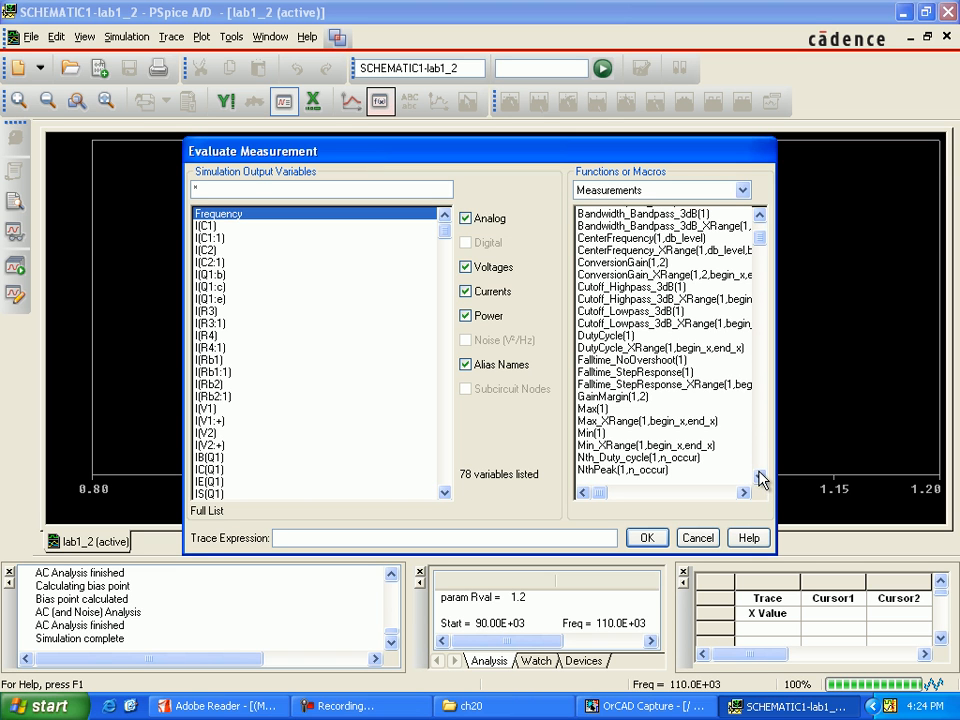
{"action": "left_click", "coordinate": [760, 478]}
{"action": "left_click", "coordinate": [760, 478]}
{"action": "left_click", "coordinate": [760, 478]}
{"action": "left_click", "coordinate": [760, 478]}
{"action": "left_click", "coordinate": [760, 478]}
{"action": "left_click", "coordinate": [760, 478]}
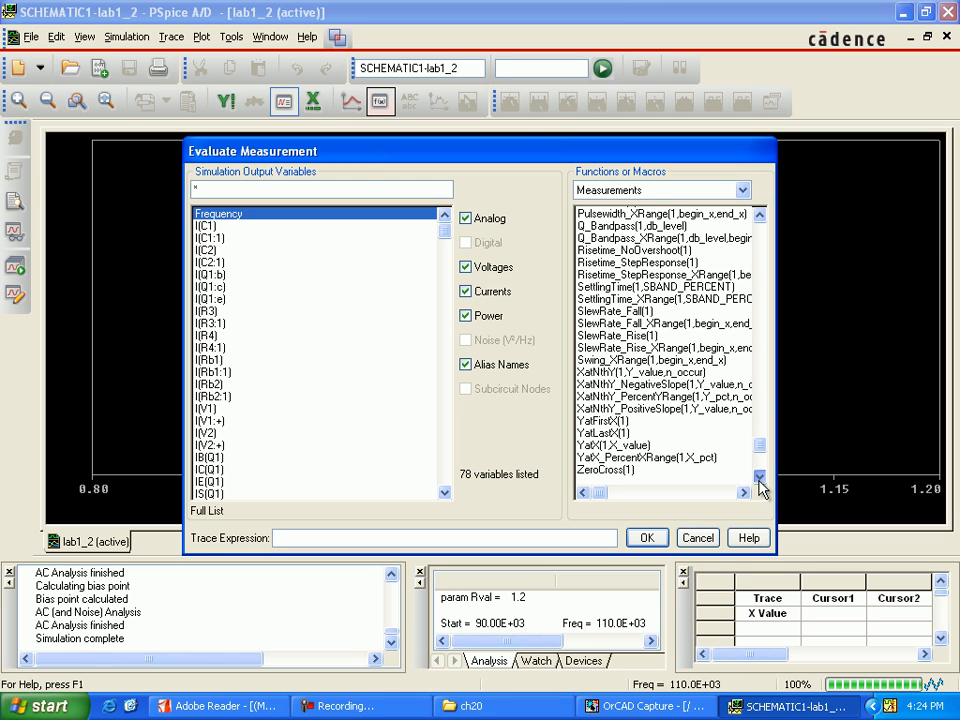
{"action": "double_click", "coordinate": [640, 445]}
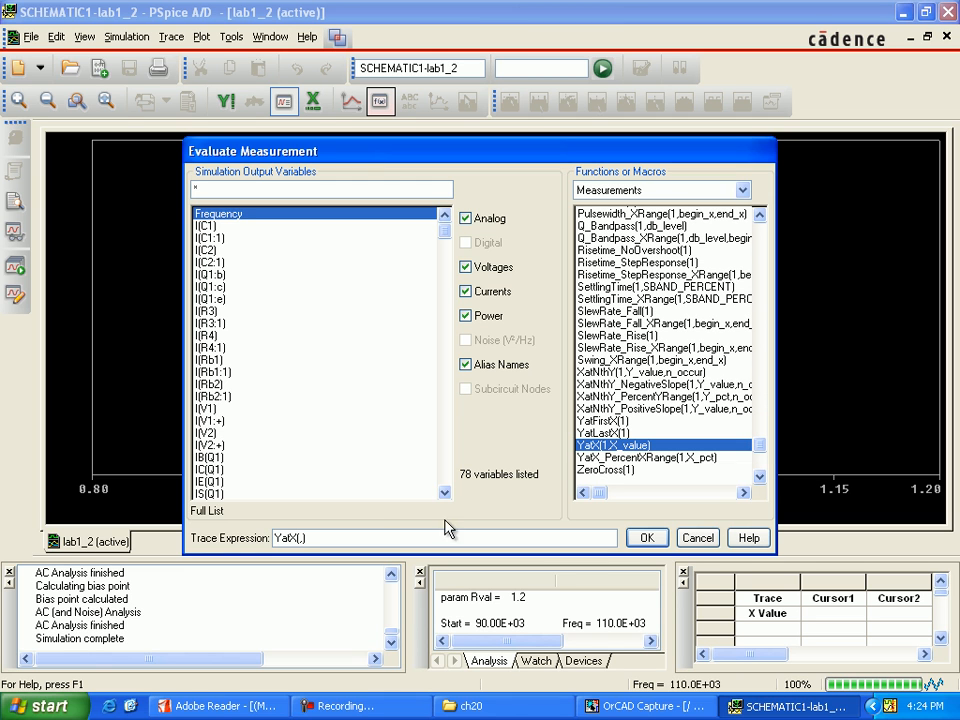
Hide currents, power and alias names from the variables, and evaluate the measurement YatX(V(OUT),100k).
{"action": "left_click", "coordinate": [486, 294]}
{"action": "left_click", "coordinate": [488, 316]}
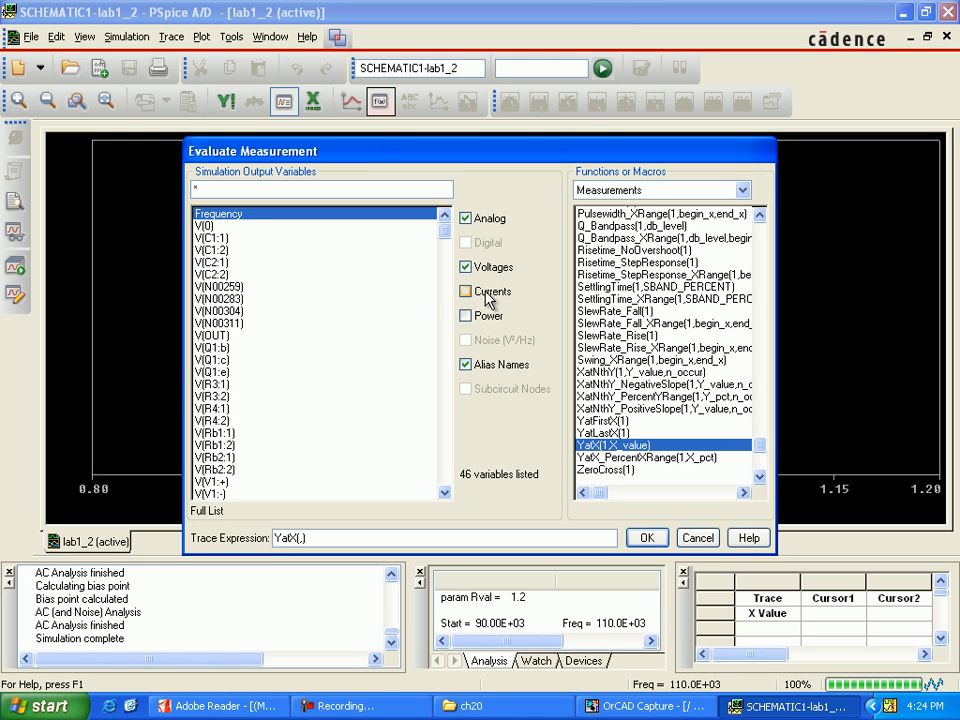
{"action": "left_click", "coordinate": [488, 367]}
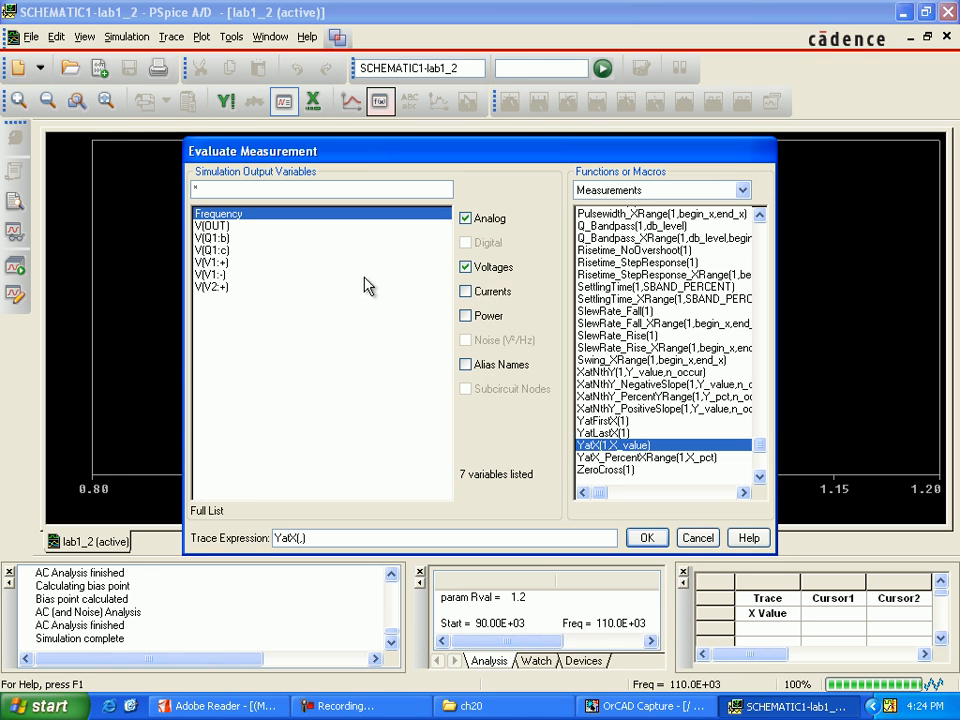
{"action": "left_click", "coordinate": [222, 227]}
{"action": "type", "text": "100"}
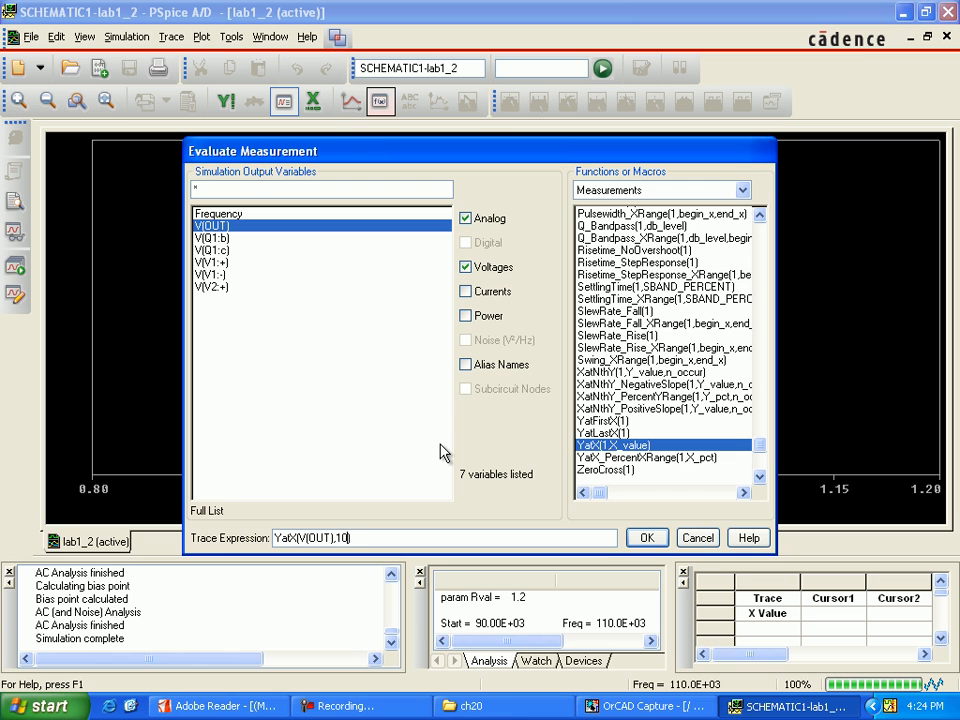
{"action": "type", "text": "k"}
{"action": "left_click", "coordinate": [648, 538]}
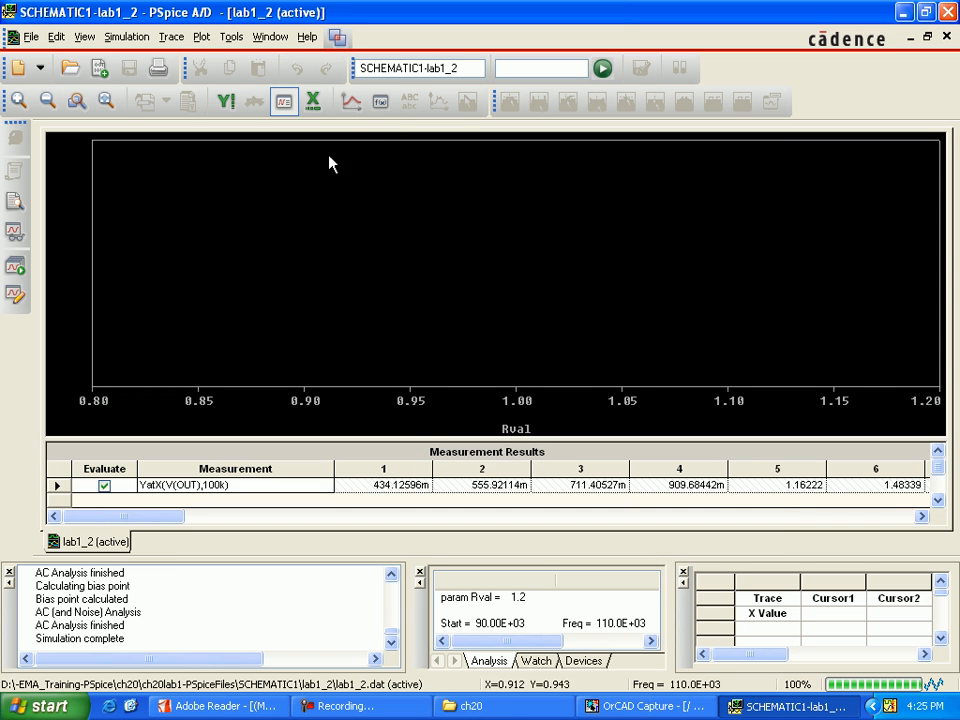
Start a new trace on the performance analysis plot using the YatX(1,X_value) measurement function.
{"action": "left_click", "coordinate": [351, 101]}
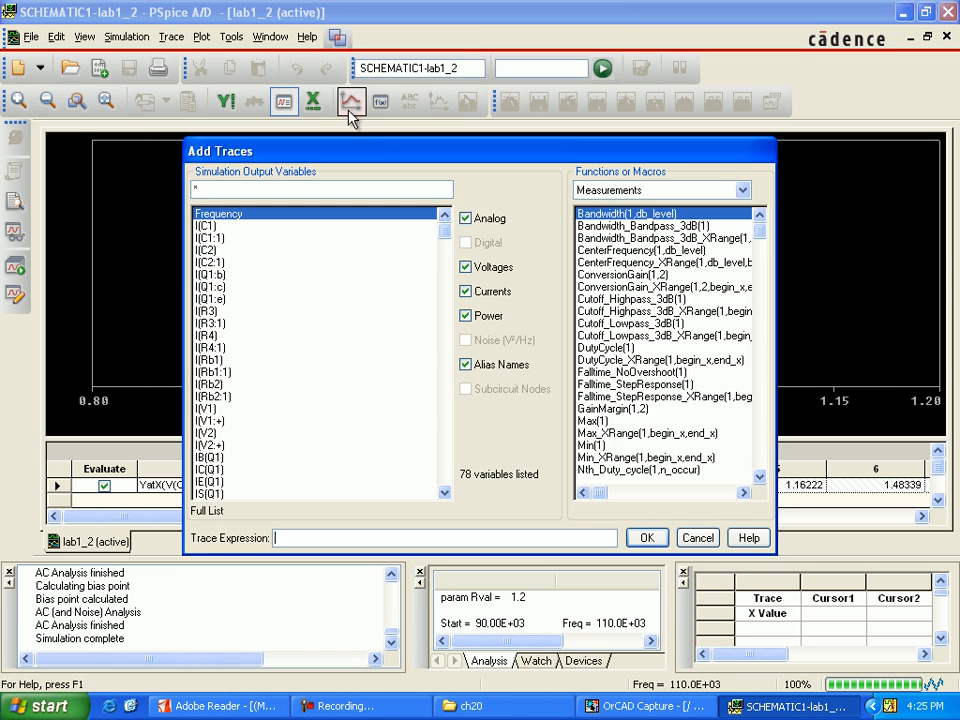
{"action": "left_click", "coordinate": [760, 477]}
{"action": "left_click", "coordinate": [760, 477]}
{"action": "left_click", "coordinate": [762, 478]}
{"action": "left_click", "coordinate": [762, 478]}
{"action": "left_click", "coordinate": [762, 478]}
{"action": "left_click", "coordinate": [762, 478]}
{"action": "left_click", "coordinate": [762, 478]}
{"action": "left_click", "coordinate": [762, 478]}
{"action": "left_click", "coordinate": [762, 478]}
{"action": "left_click", "coordinate": [762, 478]}
{"action": "left_click", "coordinate": [764, 476]}
{"action": "left_click", "coordinate": [764, 476]}
{"action": "left_click", "coordinate": [764, 476]}
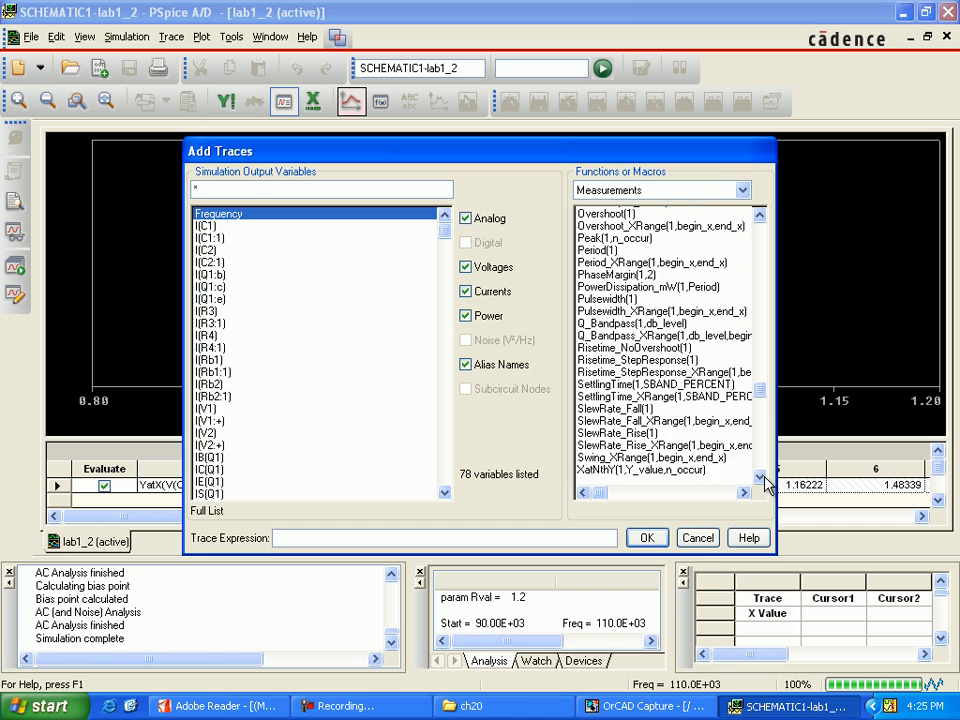
{"action": "left_click", "coordinate": [762, 478]}
{"action": "left_click", "coordinate": [762, 478]}
{"action": "left_click", "coordinate": [762, 478]}
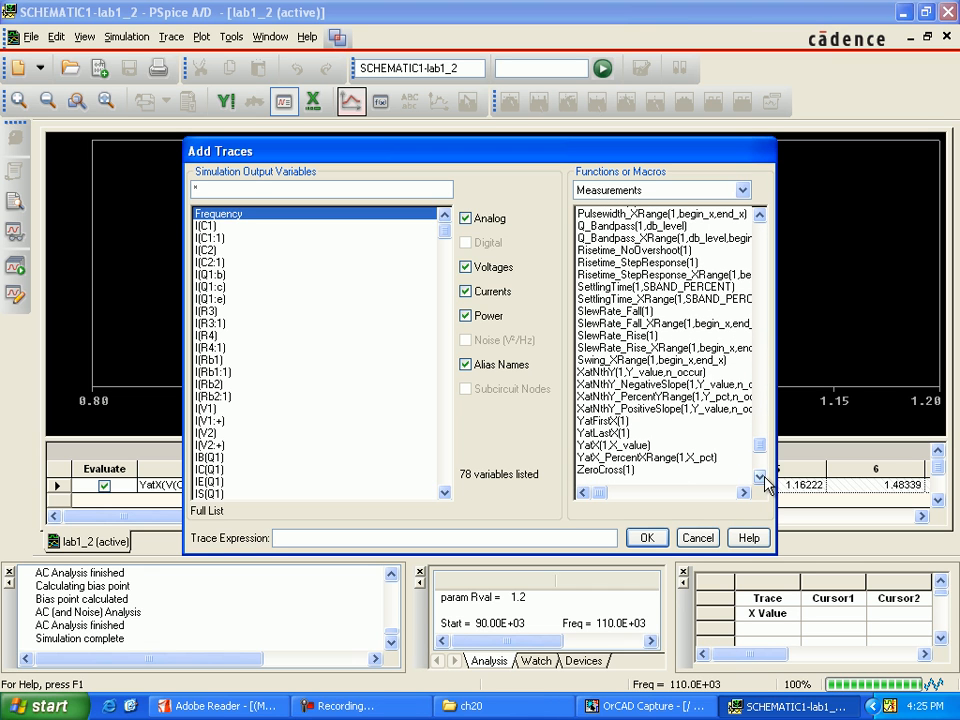
{"action": "left_click", "coordinate": [613, 445]}
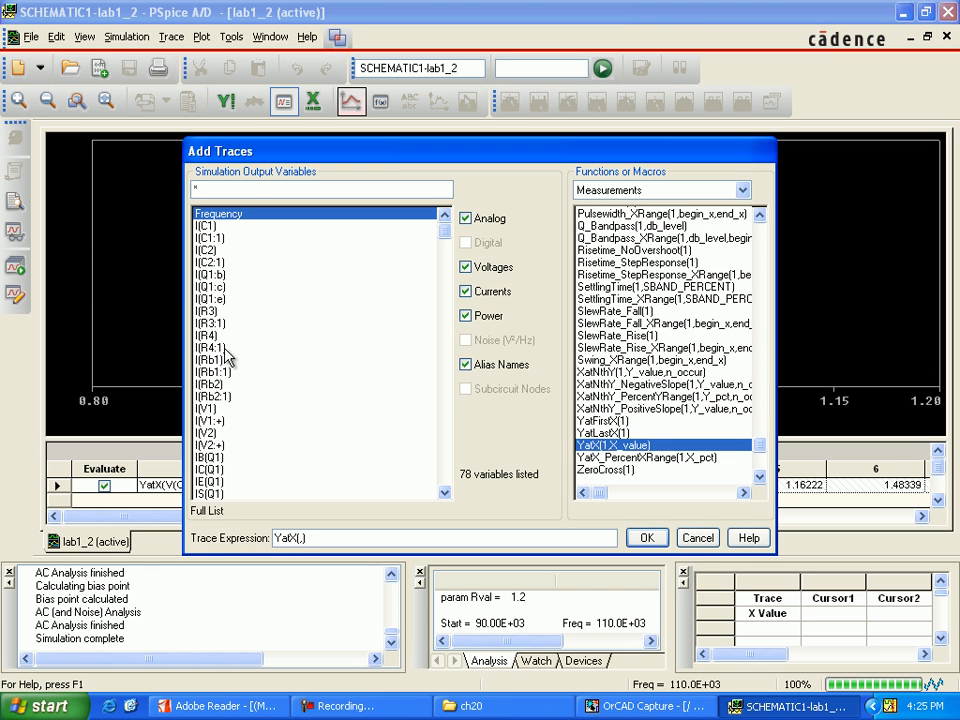
Exclude currents, power and alias names from the trace variables, and plot YatX(V(OUT),100k) against Rval.
{"action": "left_click", "coordinate": [465, 315]}
{"action": "left_click", "coordinate": [465, 291]}
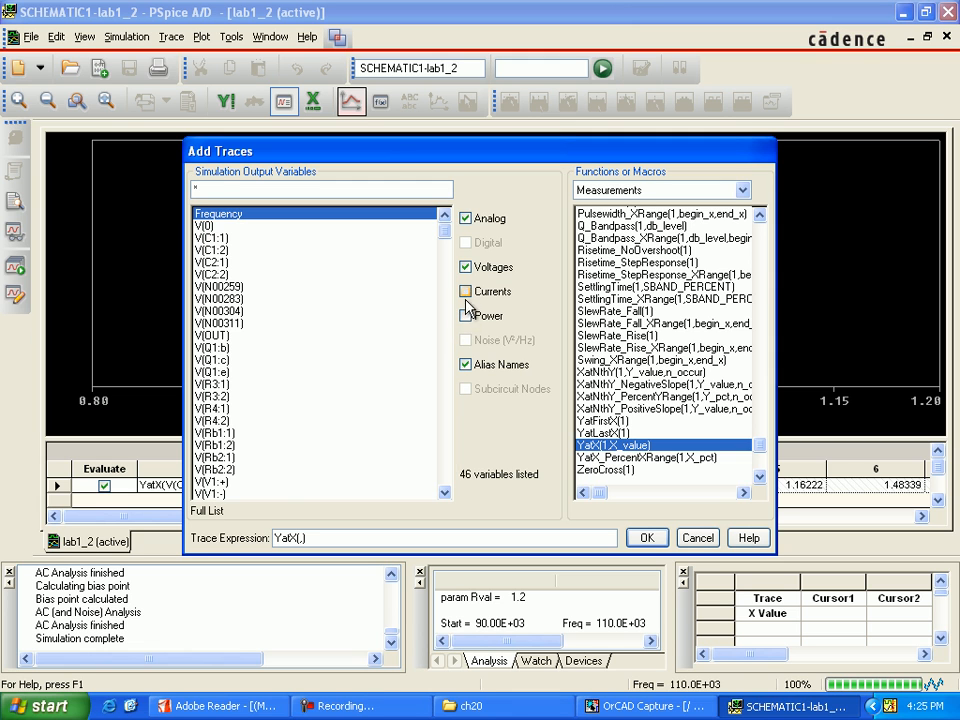
{"action": "left_click", "coordinate": [466, 362]}
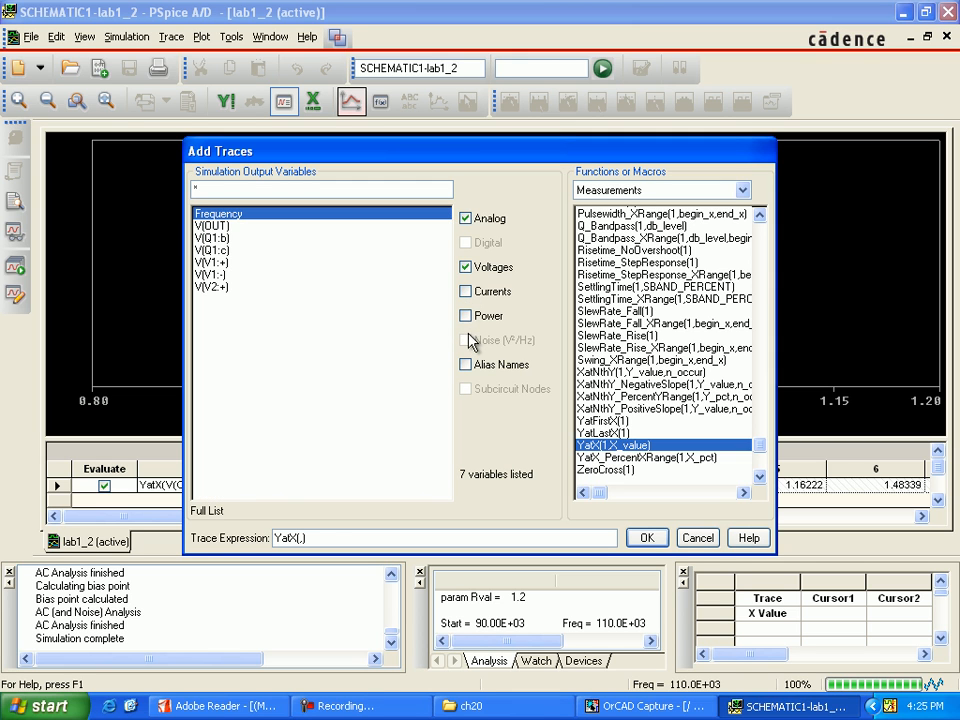
{"action": "left_click", "coordinate": [212, 226]}
{"action": "type", "text": "100k"}
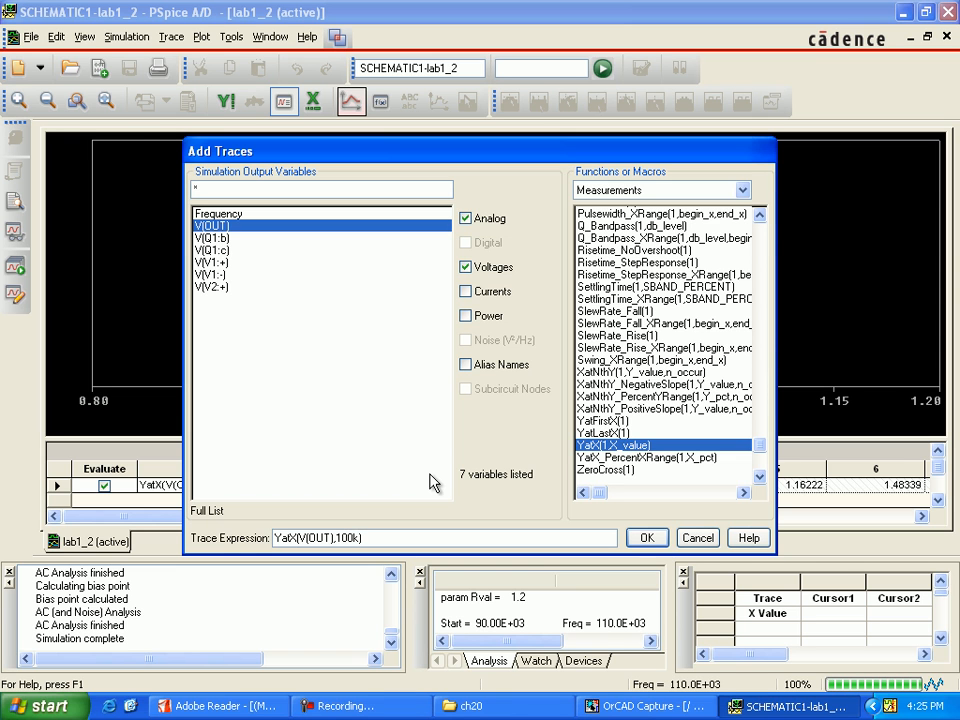
{"action": "key", "text": "Return"}
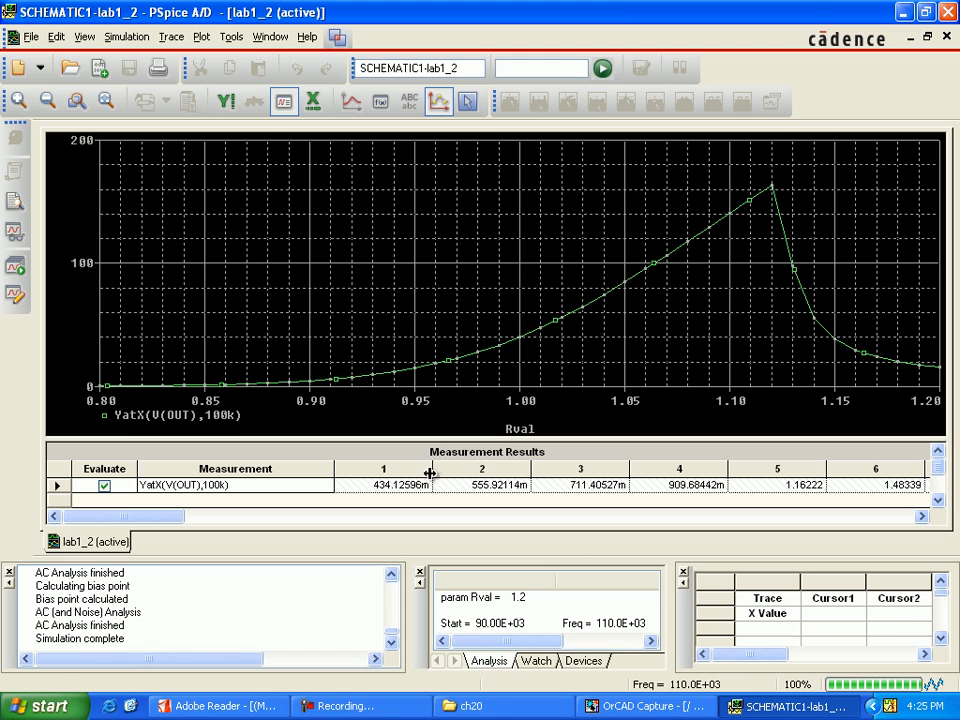
Display the trace cursors, position cursor 1 with the command search forward level(15), and label that point on the curve.
{"action": "left_click", "coordinate": [438, 101]}
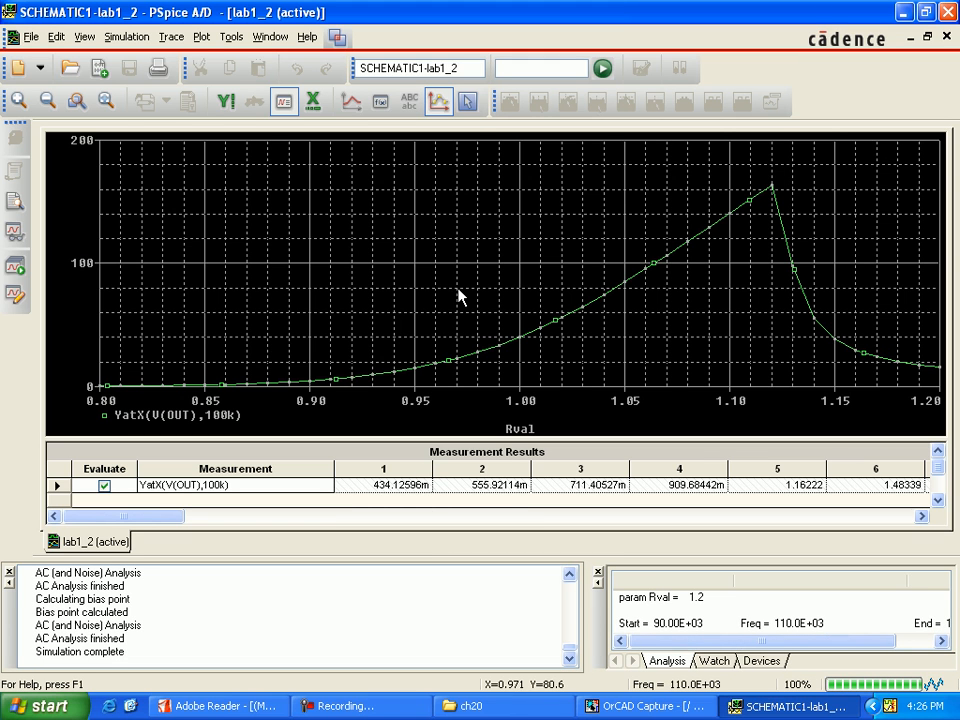
{"action": "left_click", "coordinate": [469, 106]}
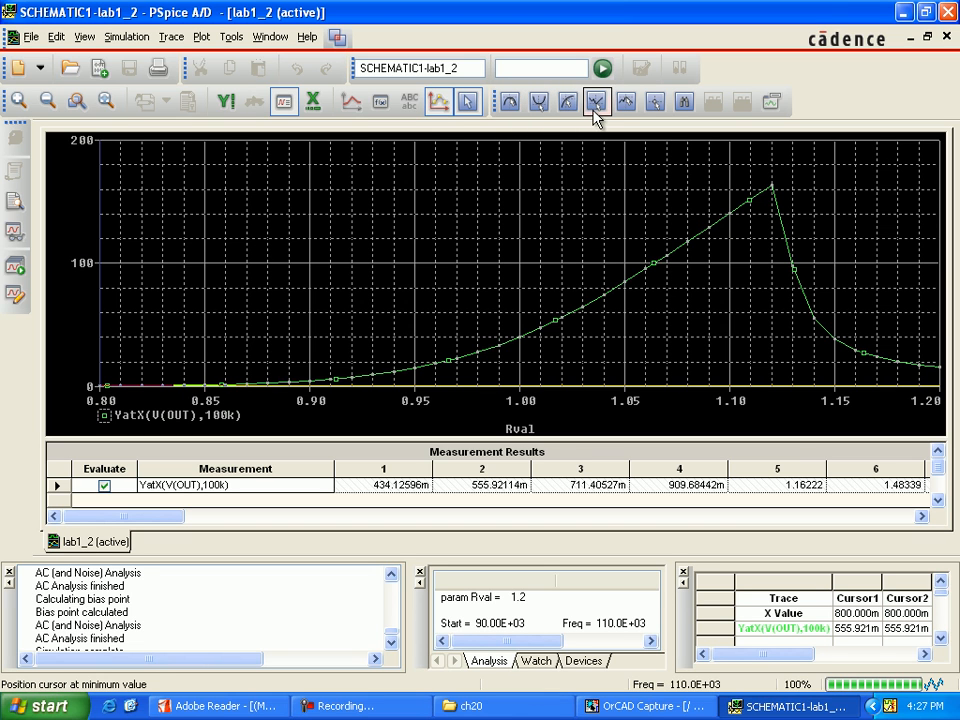
{"action": "left_click", "coordinate": [683, 102]}
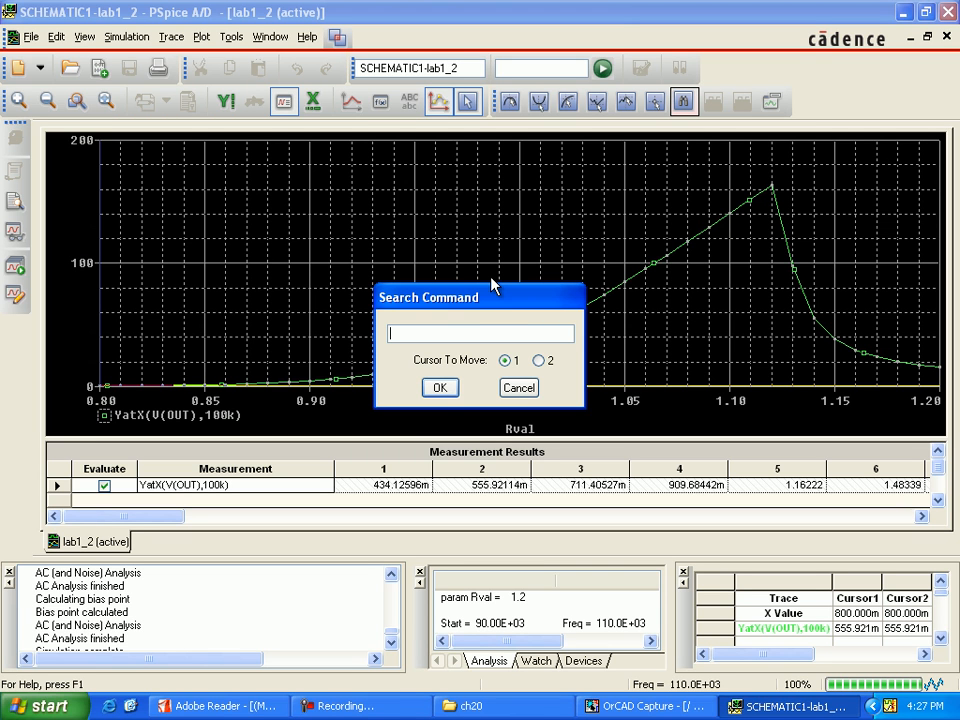
{"action": "type", "text": "search forward level("}
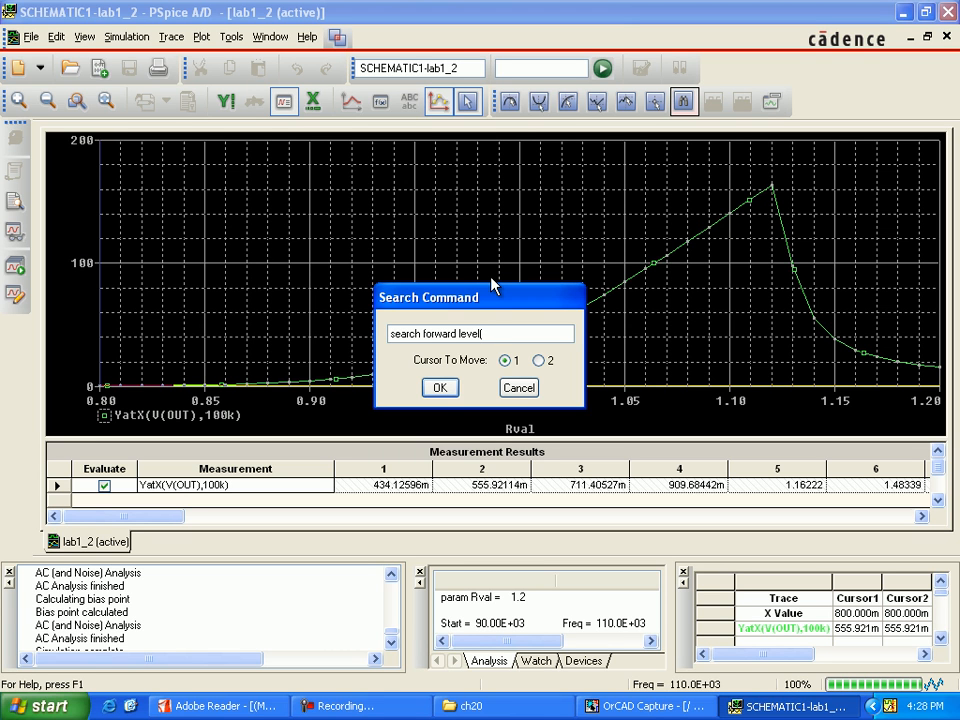
{"action": "type", "text": "15.169"}
{"action": "left_click", "coordinate": [446, 388]}
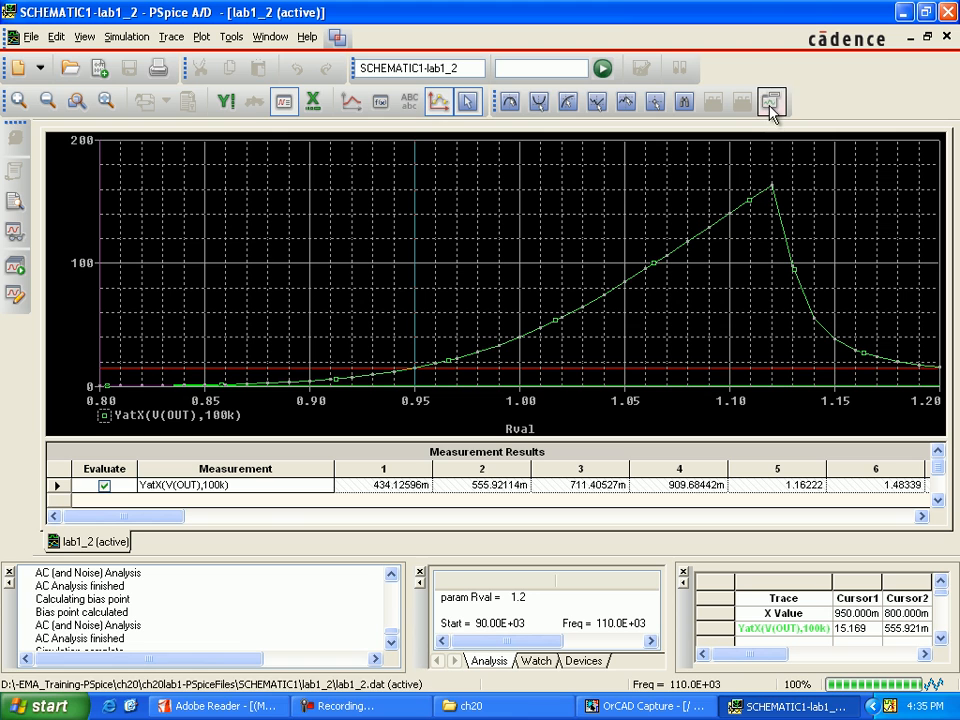
{"action": "left_click", "coordinate": [771, 108]}
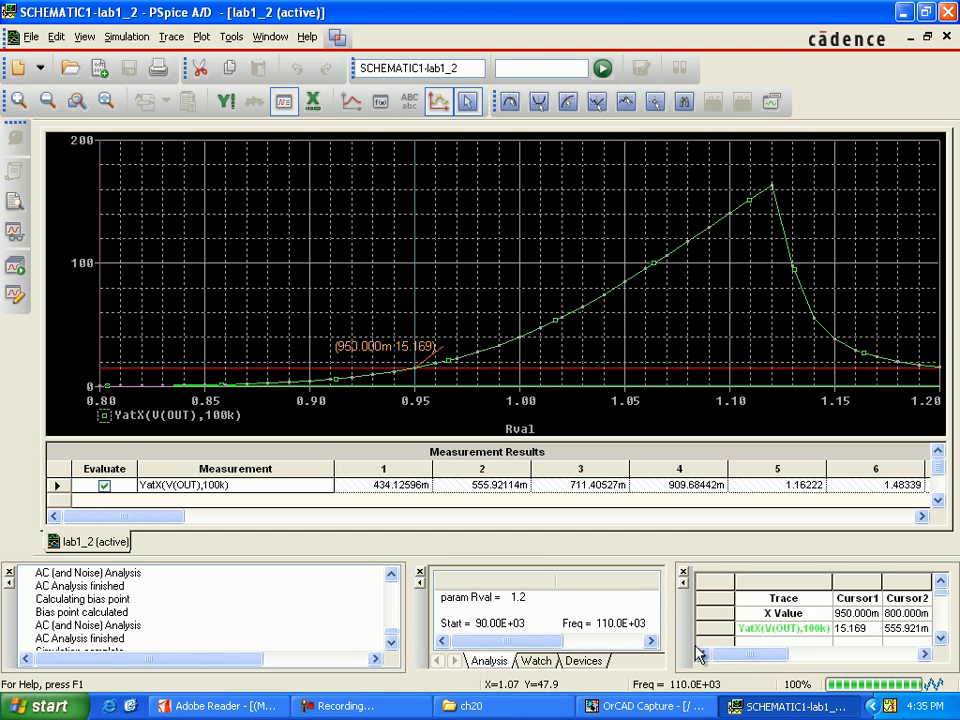
Switch to OrCAD Capture, set R=1.1 in the Rbmod PSpice model of resistor Rb2, and save and close the model.
{"action": "left_click", "coordinate": [677, 712]}
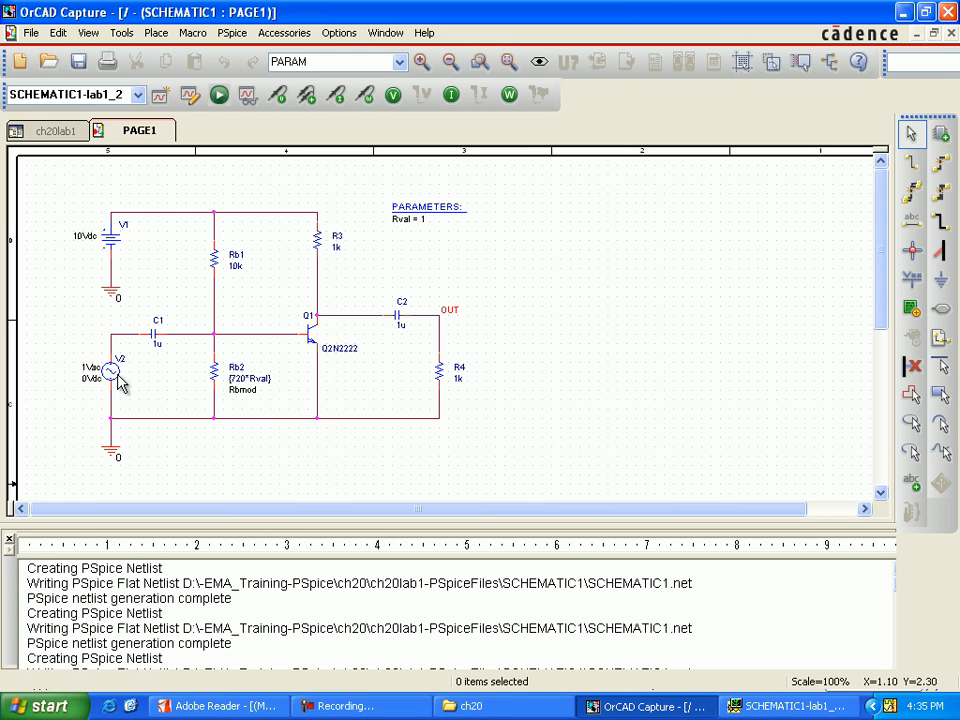
{"action": "left_click", "coordinate": [214, 375]}
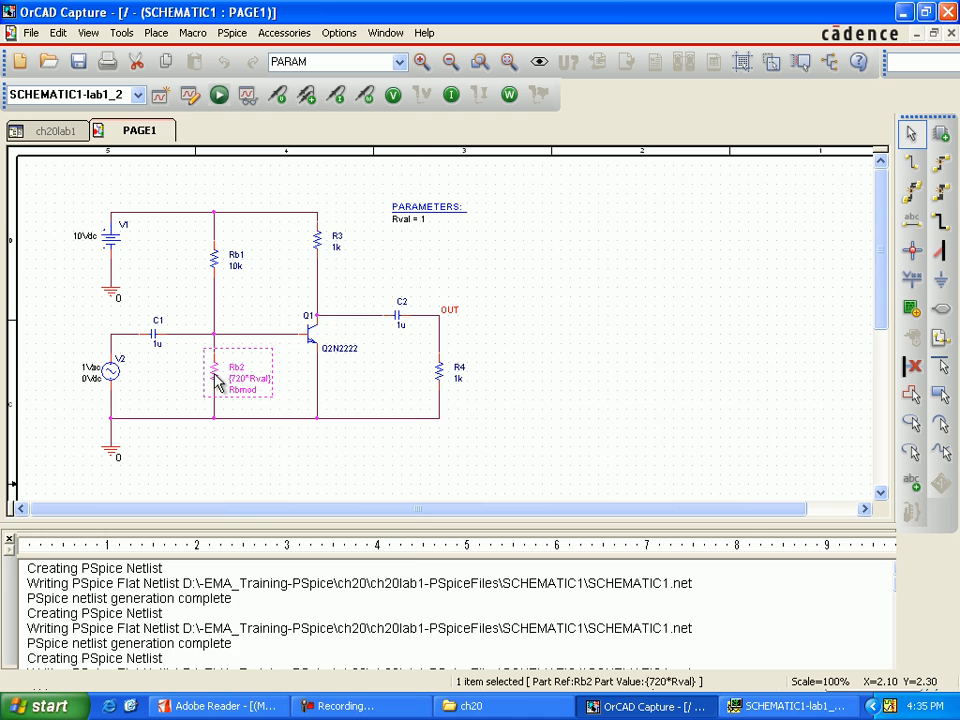
{"action": "right_click", "coordinate": [216, 383]}
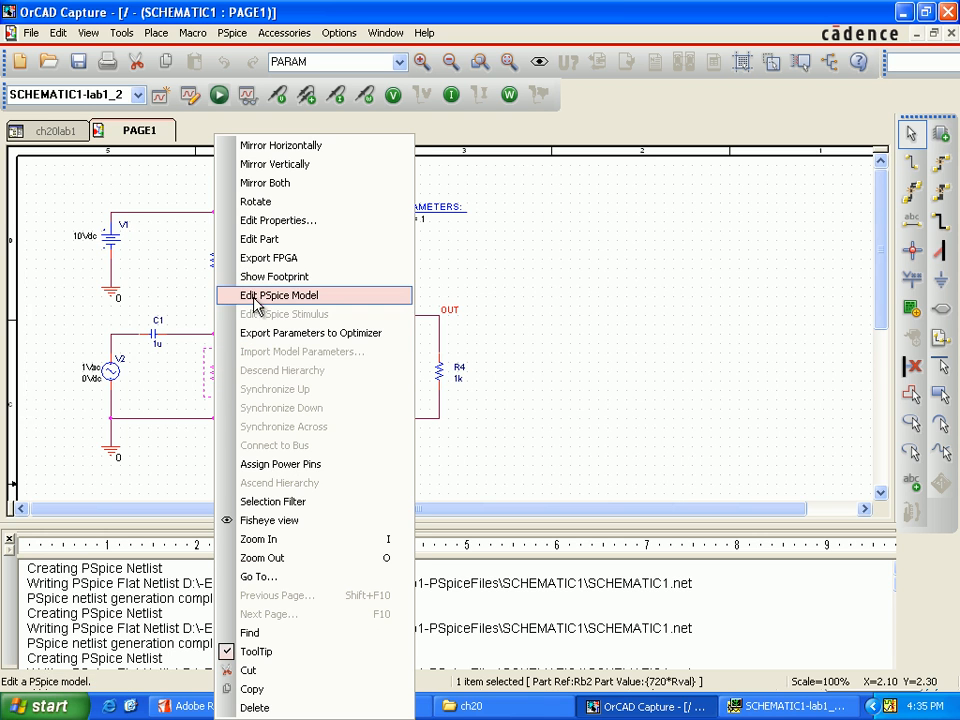
{"action": "left_click", "coordinate": [253, 296]}
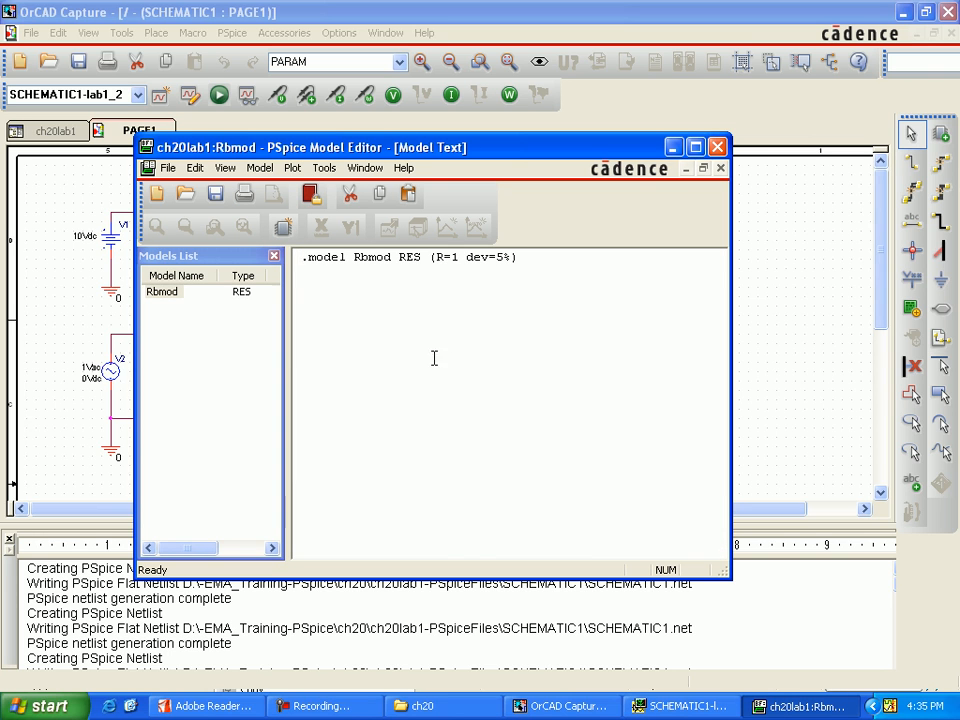
{"action": "left_click", "coordinate": [456, 257]}
{"action": "type", "text": ".1"}
{"action": "left_click", "coordinate": [216, 194]}
{"action": "left_click", "coordinate": [718, 148]}
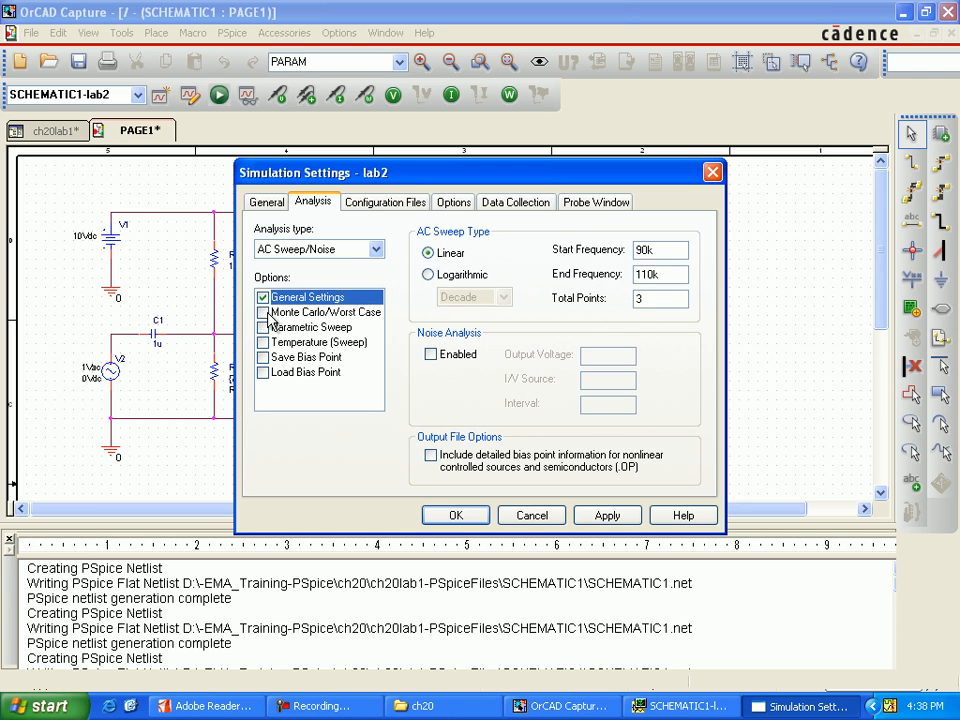
Enable the Worst-case/Sensitivity analysis for the lab2 AC sweep with v(out) as the output variable.
{"action": "left_click", "coordinate": [263, 312]}
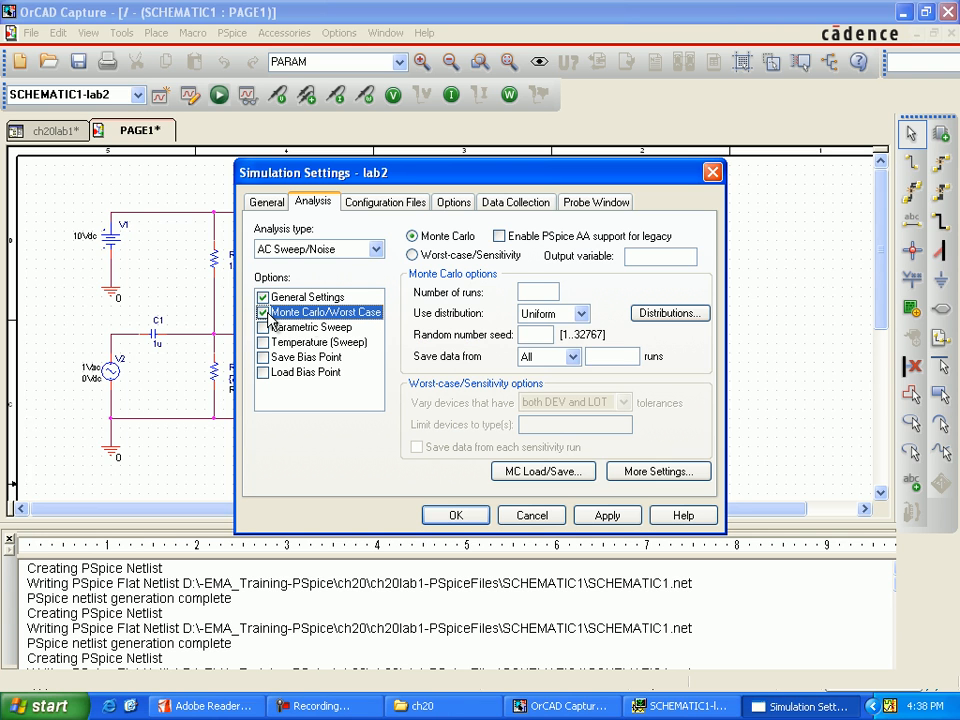
{"action": "left_click", "coordinate": [418, 256]}
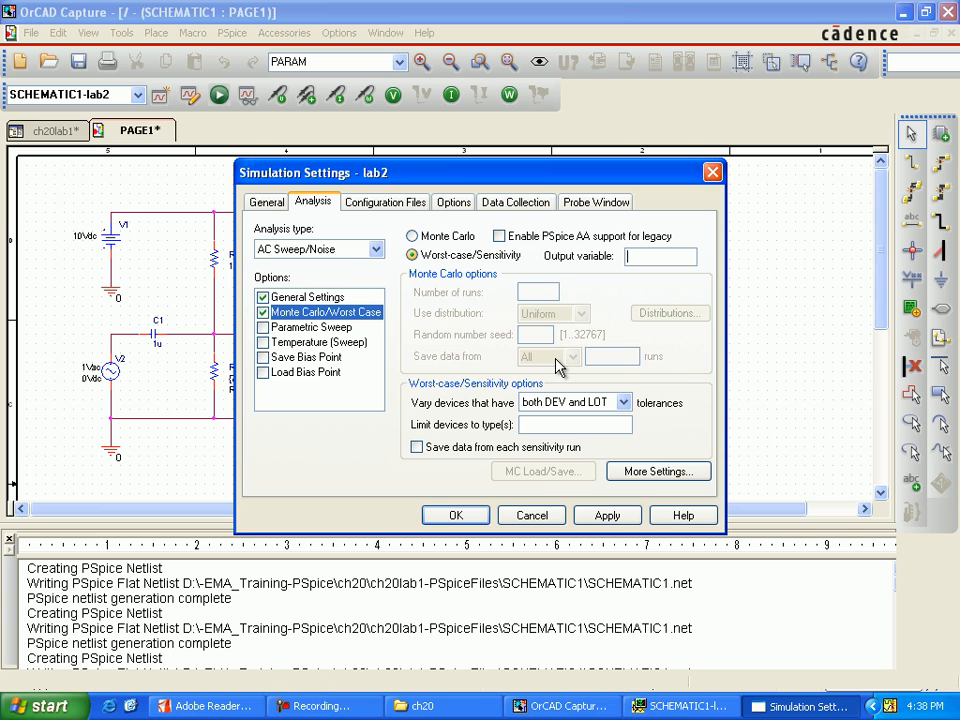
{"action": "type", "text": "V"}
{"action": "key", "text": "BackSpace"}
{"action": "type", "text": "v(vo"}
{"action": "key", "text": "BackSpace"}
{"action": "key", "text": "BackSpace"}
{"action": "type", "text": "out)"}
{"action": "key", "text": "Tab"}
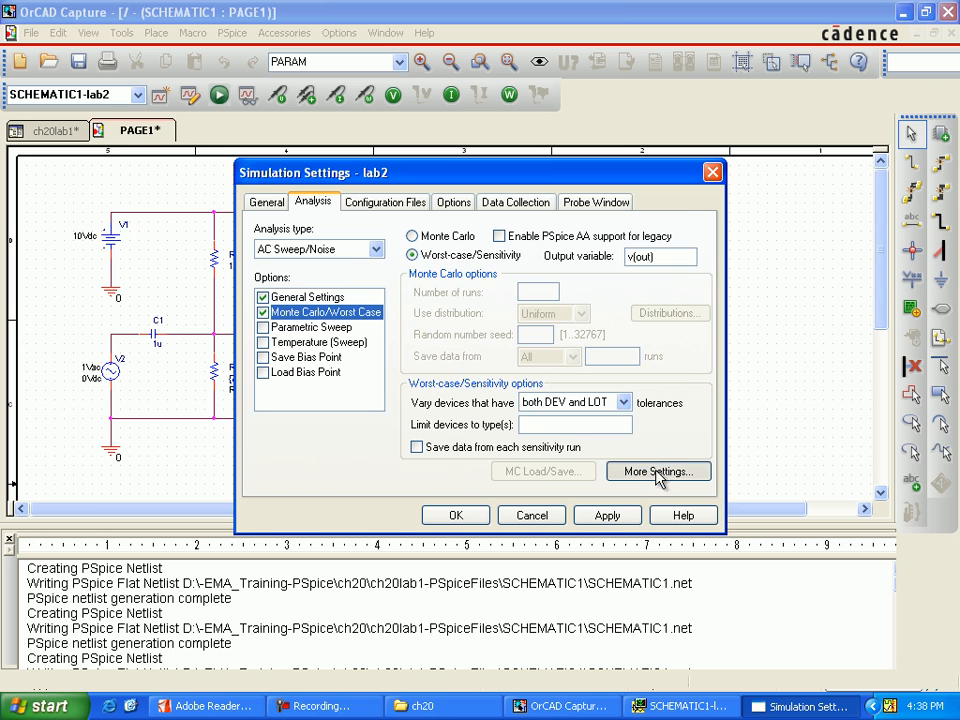
Set the worst-case output options to find the minimum value (MIN) with direction Low, and accept the simulation settings.
{"action": "left_click", "coordinate": [658, 473]}
{"action": "left_click", "coordinate": [577, 314]}
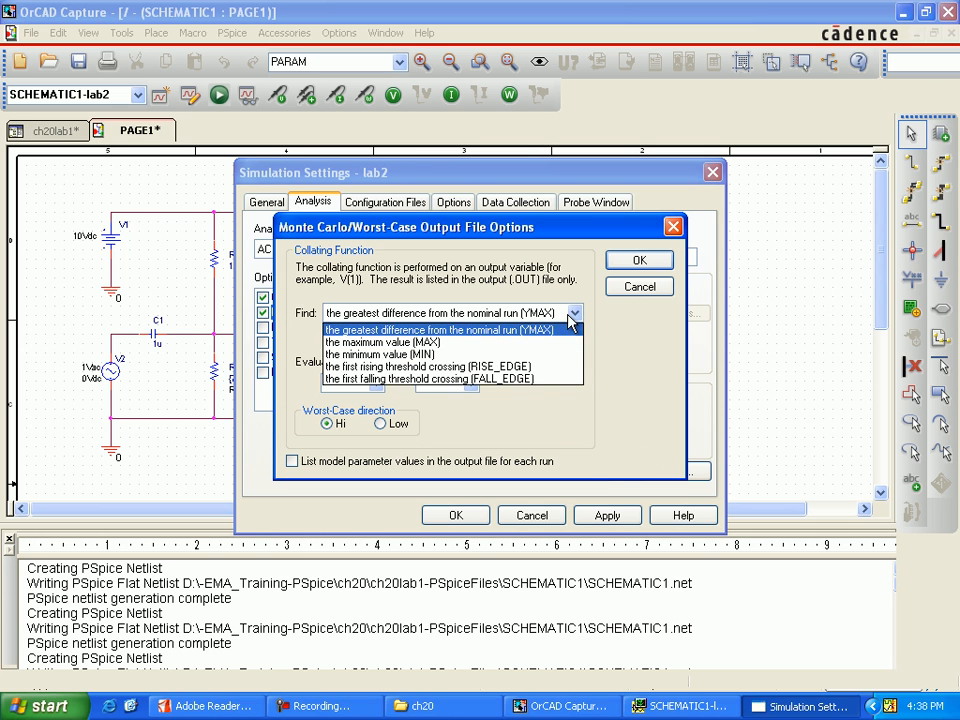
{"action": "left_click", "coordinate": [538, 355]}
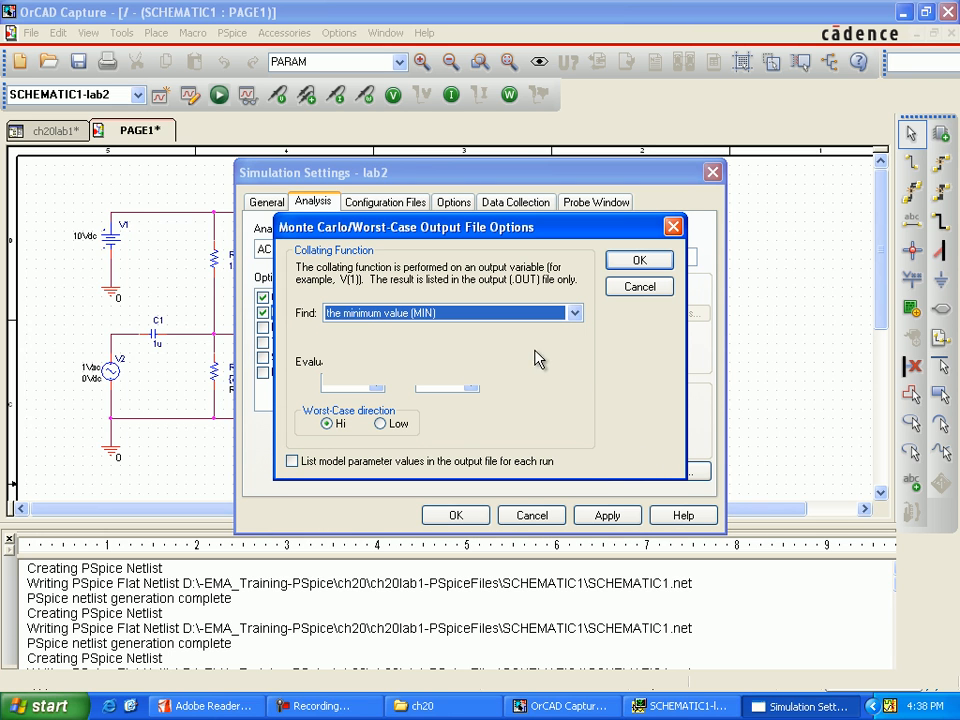
{"action": "left_click", "coordinate": [381, 423]}
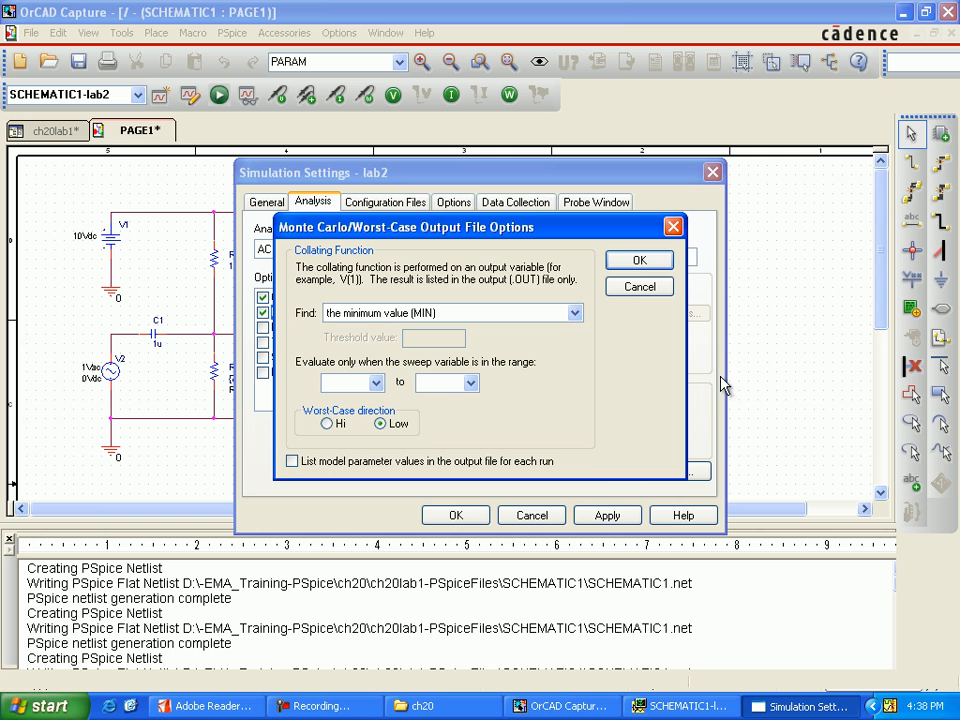
{"action": "left_click", "coordinate": [662, 264]}
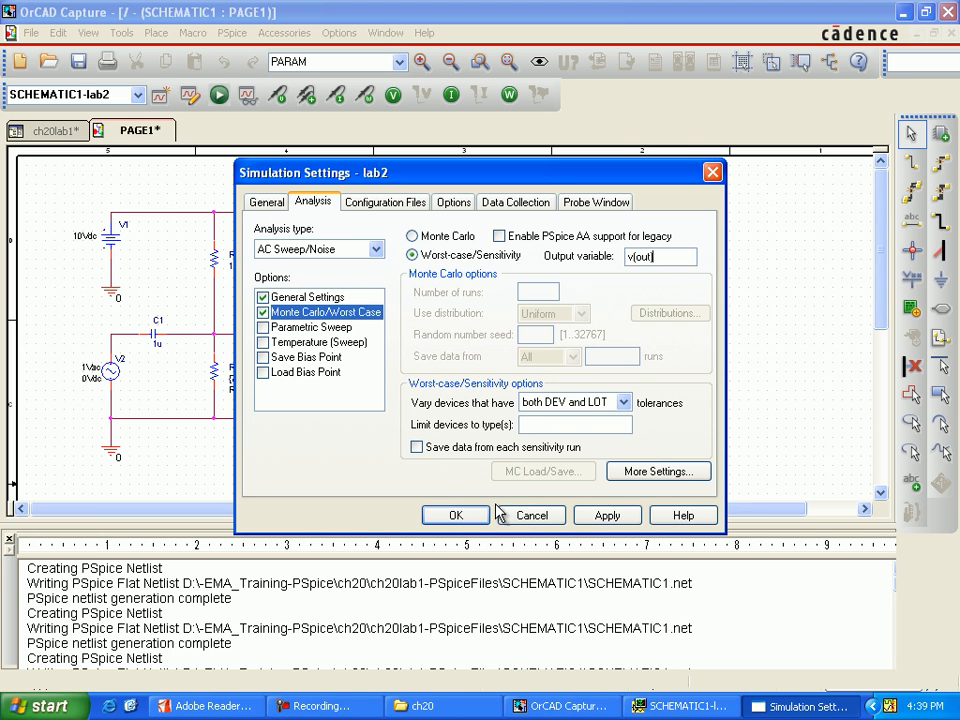
{"action": "left_click", "coordinate": [464, 514]}
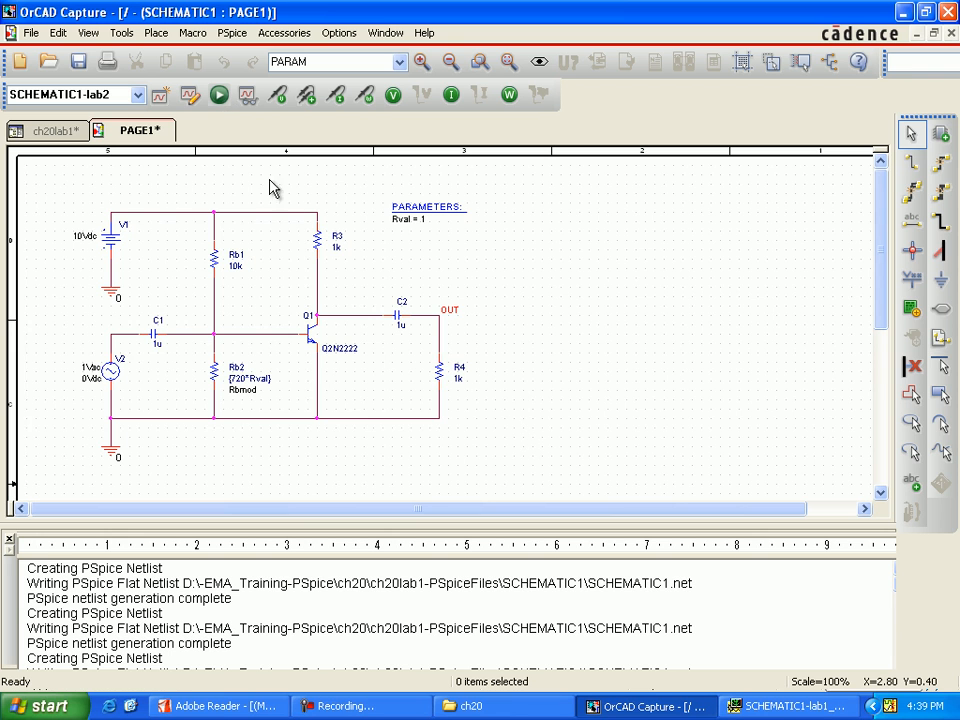
Run the lab2 simulation and load both the nominal and worst-case sections in PSpice A/D.
{"action": "left_click", "coordinate": [218, 95]}
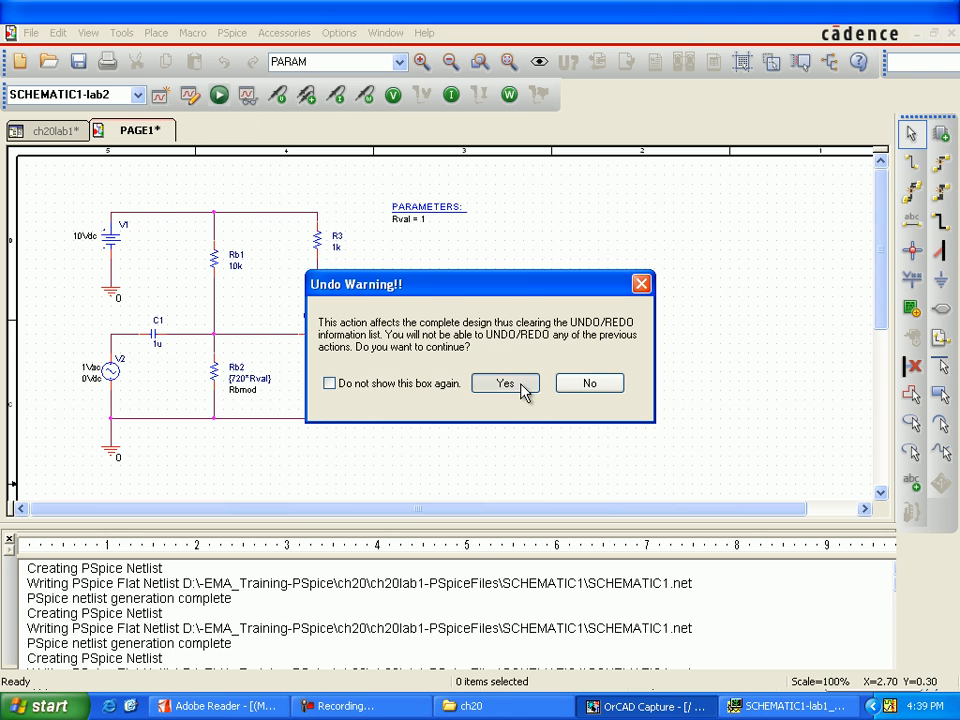
{"action": "left_click", "coordinate": [522, 387]}
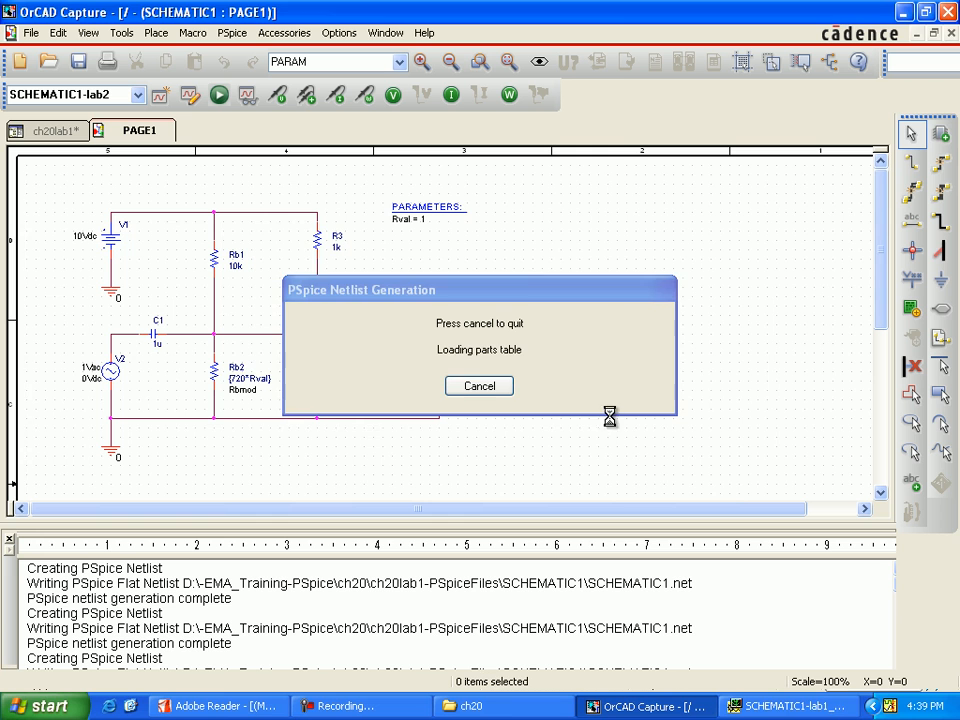
{"action": "left_click", "coordinate": [848, 707]}
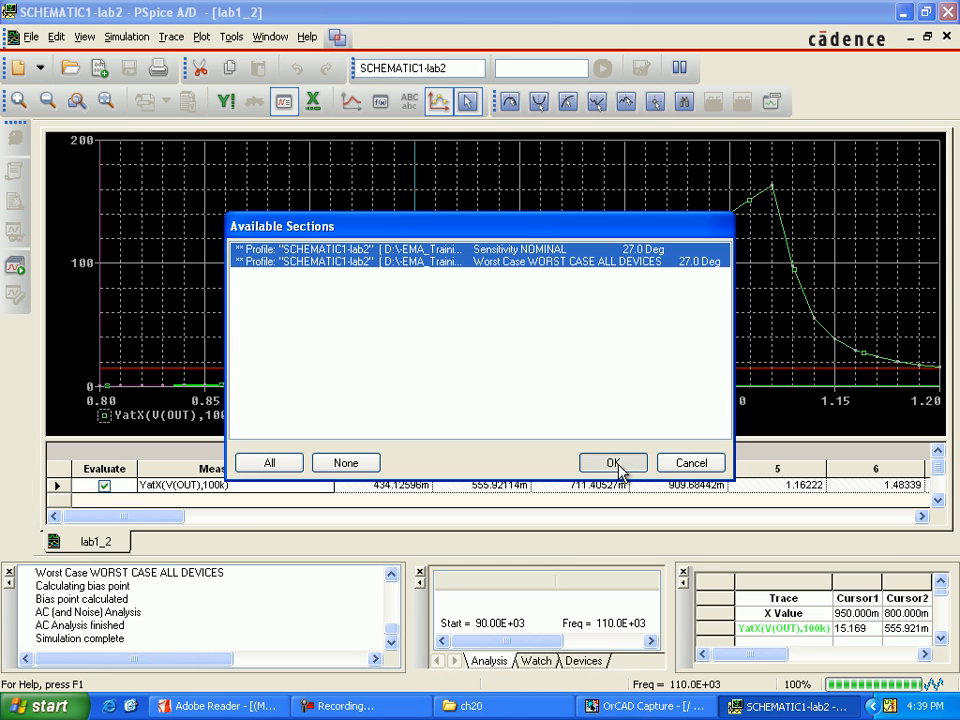
{"action": "left_click", "coordinate": [615, 464]}
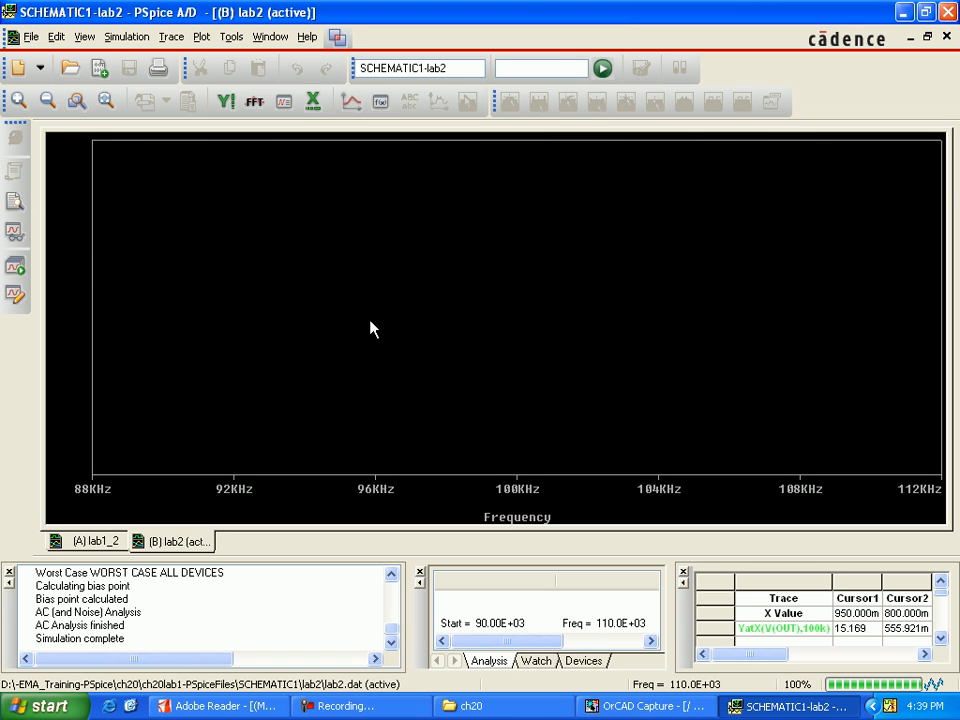
Examine the lab2 simulation output file for the worst-case summary and highlight the minimum value of V(OUT).
{"action": "left_click", "coordinate": [18, 205]}
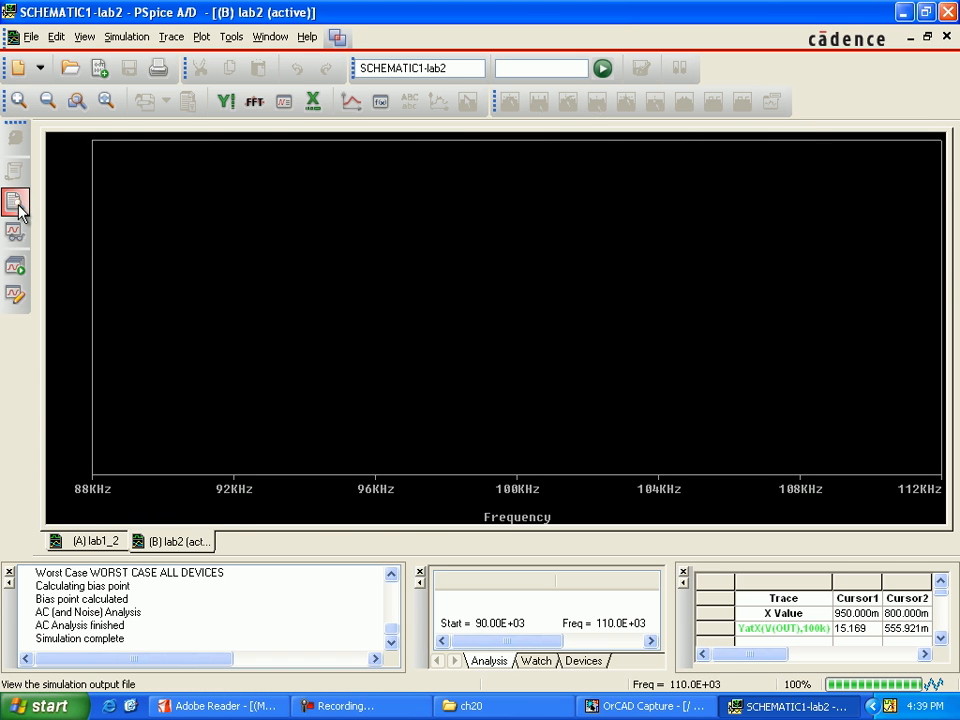
{"action": "scroll", "coordinate": [390, 311], "scroll_direction": "down", "scroll_amount": 20}
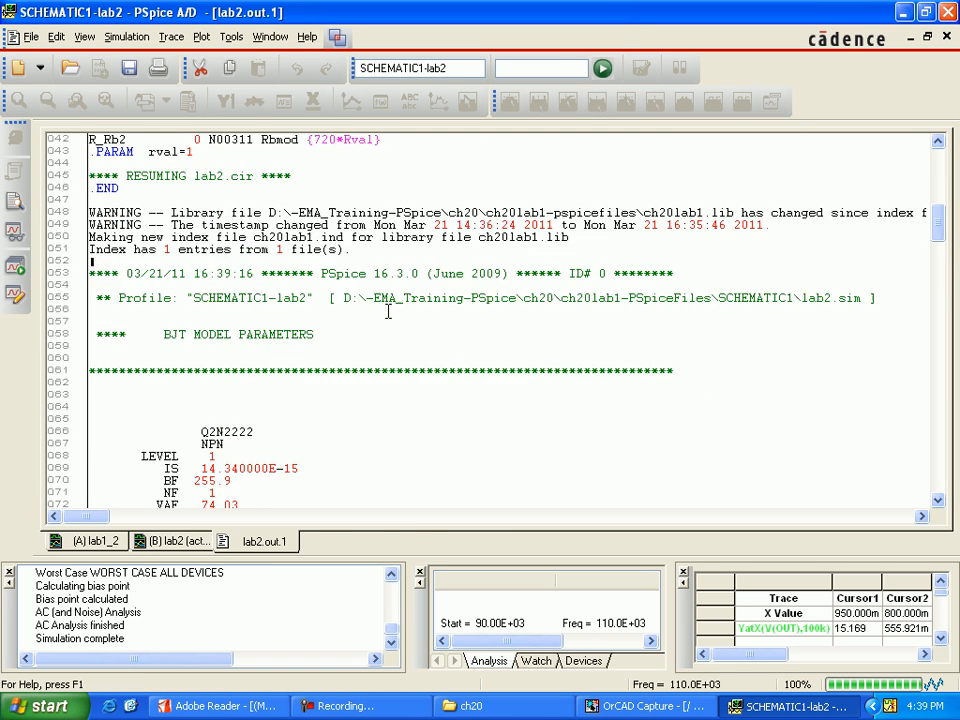
{"action": "scroll", "coordinate": [387, 311], "scroll_direction": "down", "scroll_amount": 20}
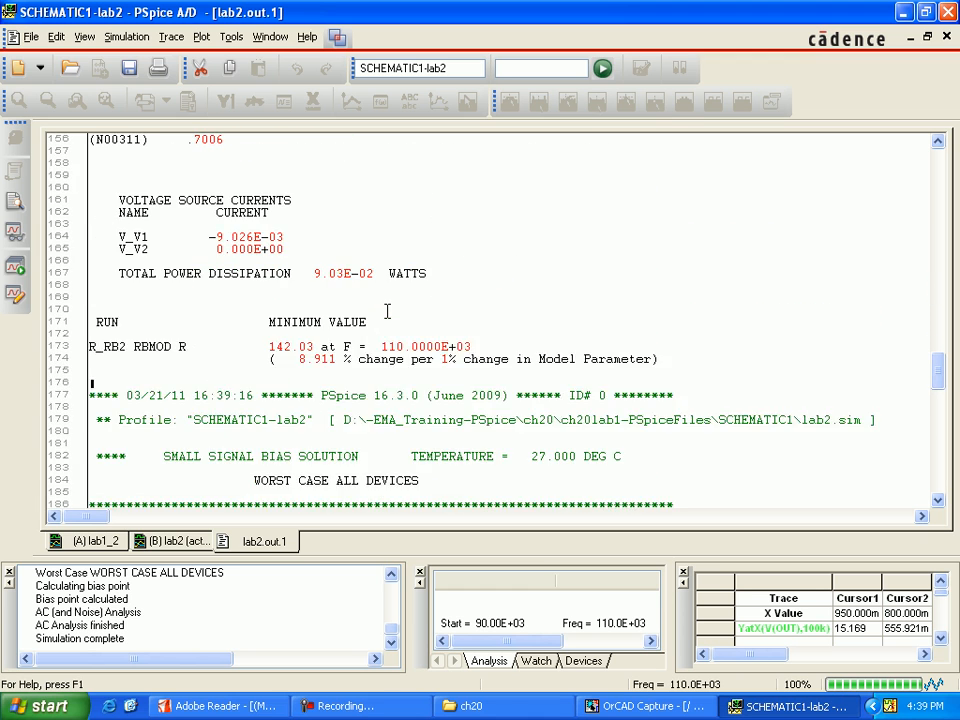
{"action": "scroll", "coordinate": [387, 311], "scroll_direction": "down", "scroll_amount": 14}
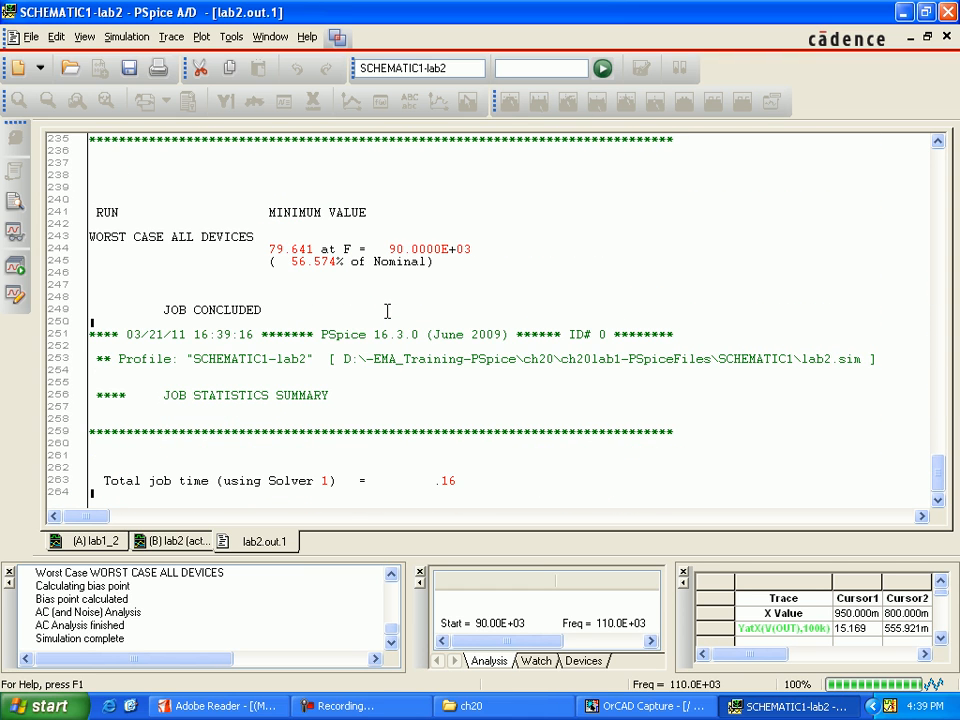
{"action": "scroll", "coordinate": [458, 404], "scroll_direction": "up", "scroll_amount": 1}
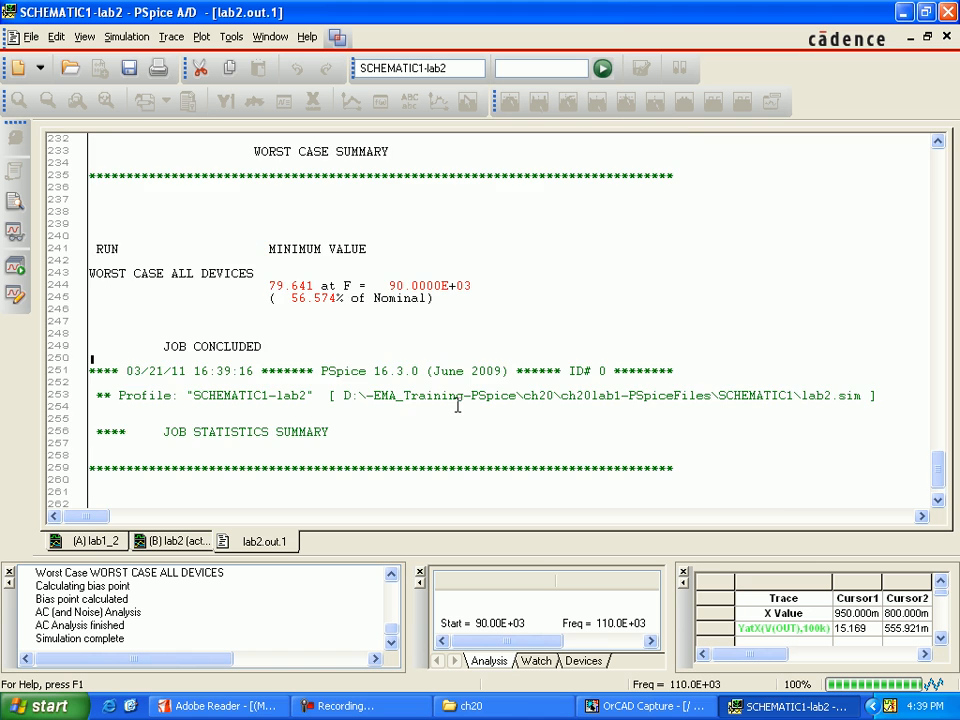
{"action": "scroll", "coordinate": [458, 404], "scroll_direction": "up", "scroll_amount": 1}
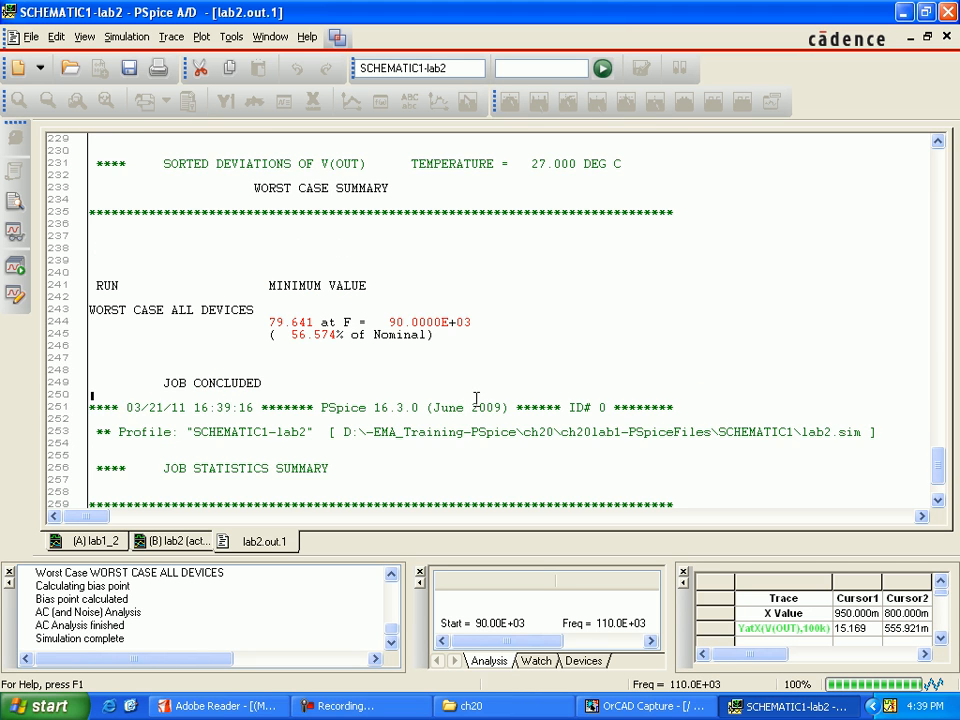
{"action": "scroll", "coordinate": [476, 399], "scroll_direction": "up", "scroll_amount": 1}
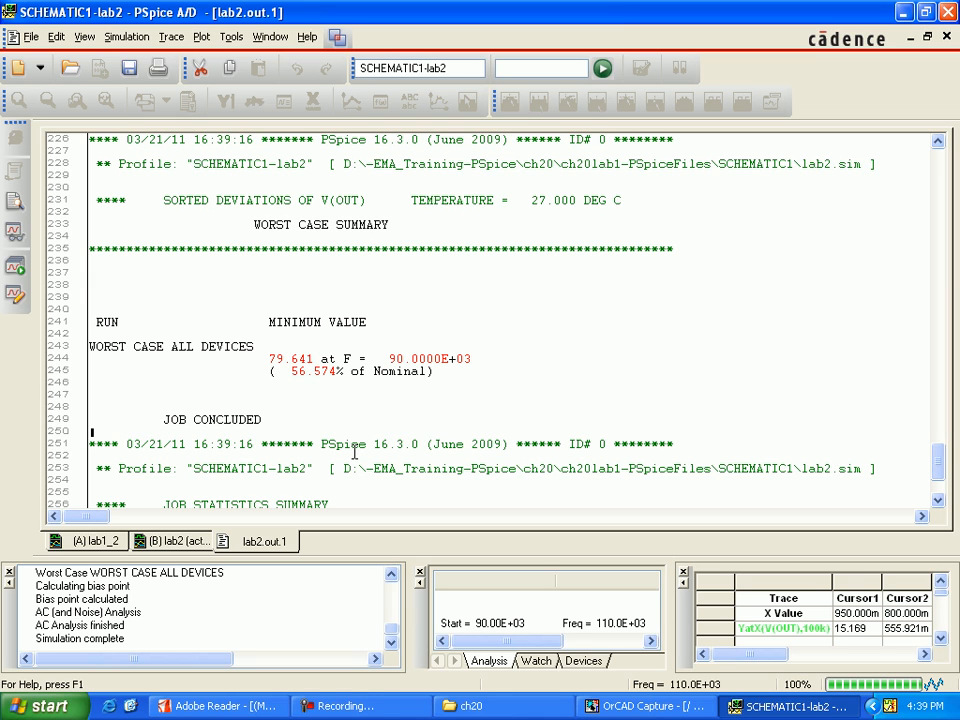
{"action": "left_click_drag", "start_coordinate": [254, 358], "coordinate": [335, 355]}
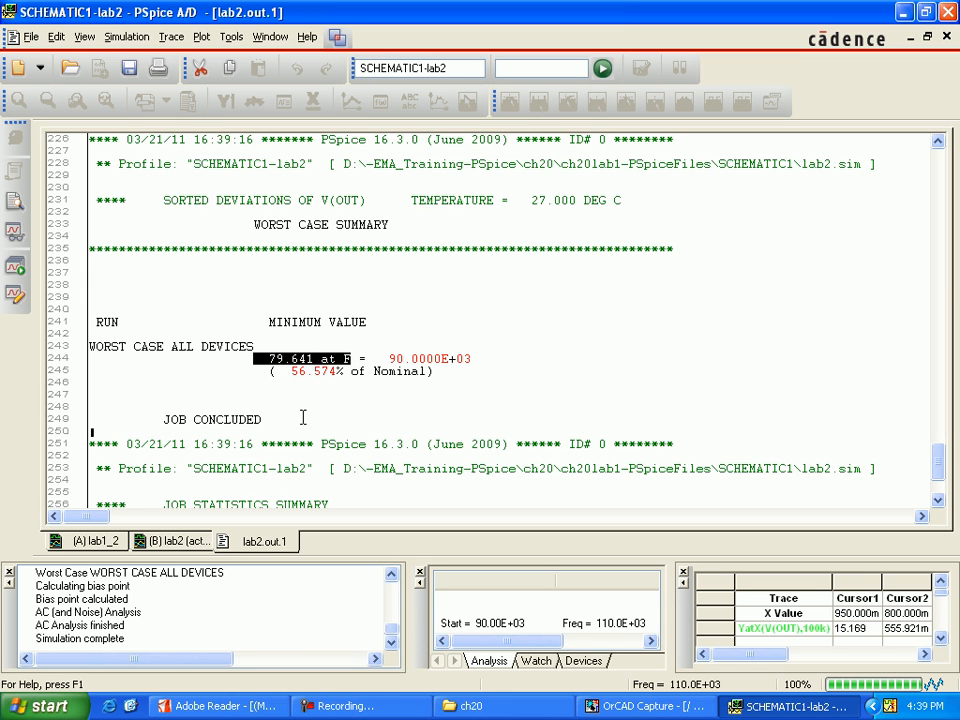
On the lab1_2 plot, move cursor 1 with the command search forward level(79.641) and label that point on the curve.
{"action": "left_click", "coordinate": [118, 545]}
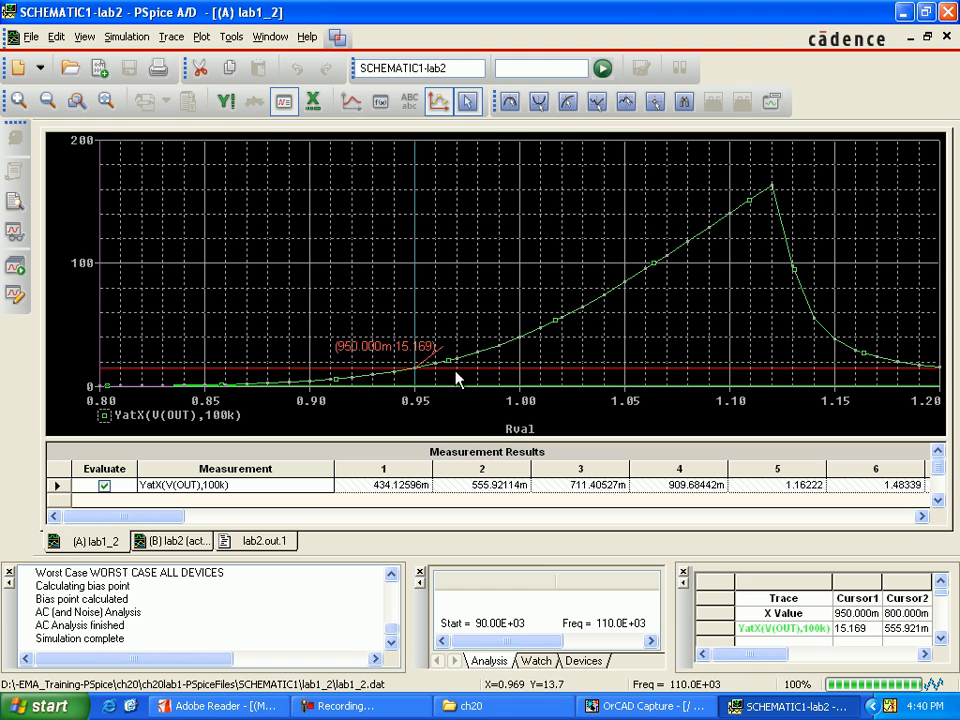
{"action": "left_click", "coordinate": [683, 102]}
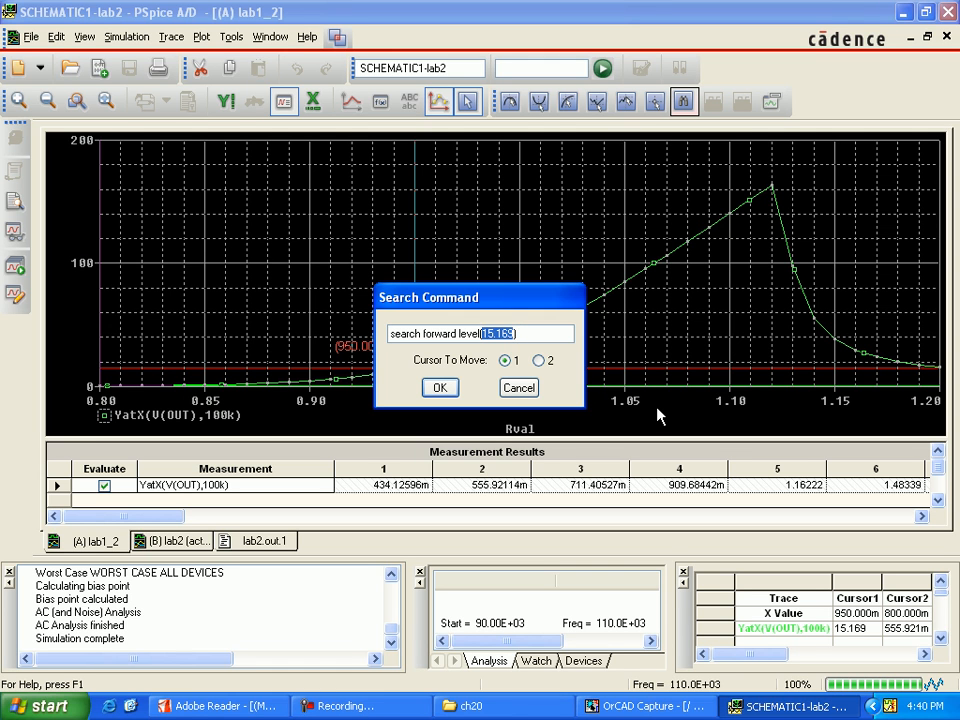
{"action": "type", "text": "79.64"}
{"action": "left_click", "coordinate": [443, 389]}
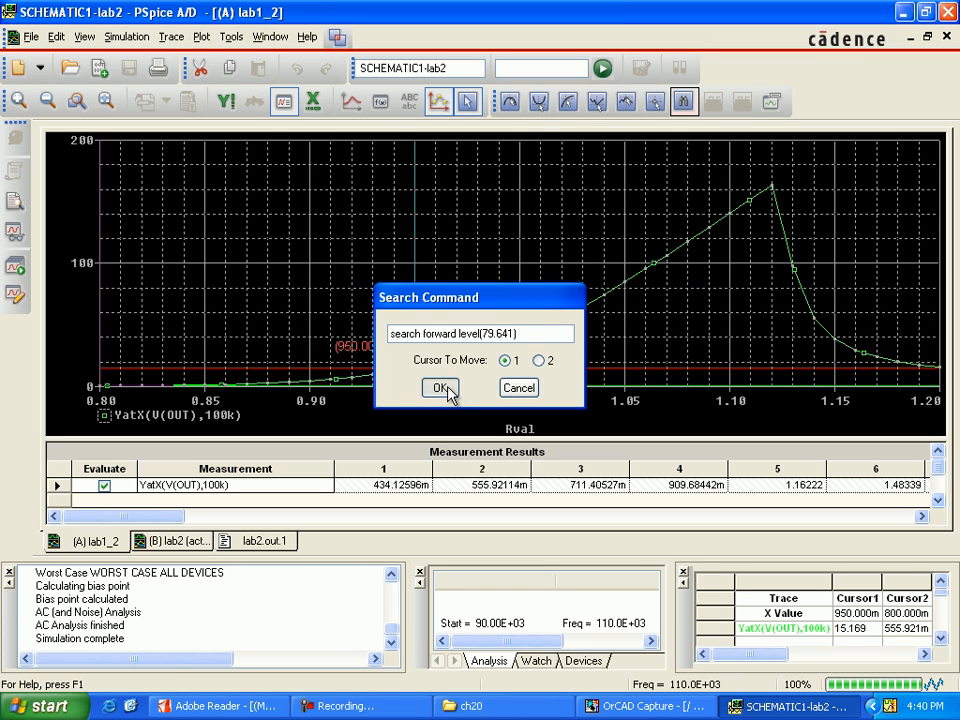
{"action": "left_click", "coordinate": [769, 104]}
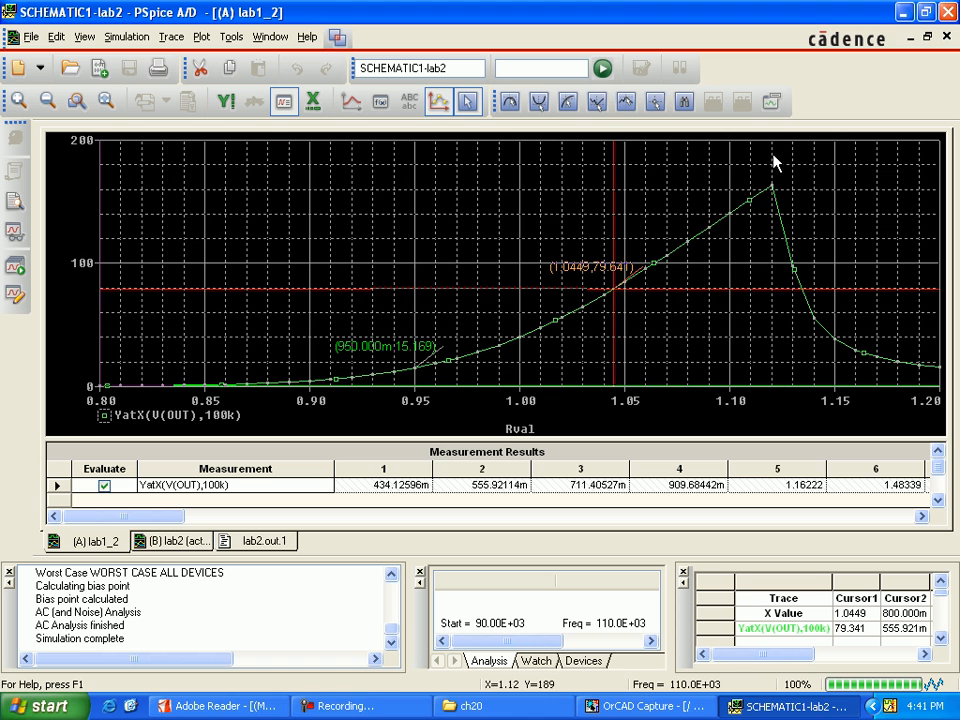
Rerun the lab2 simulation, load both result sections, and turn on performance analysis for the new plot.
{"action": "left_click", "coordinate": [604, 70]}
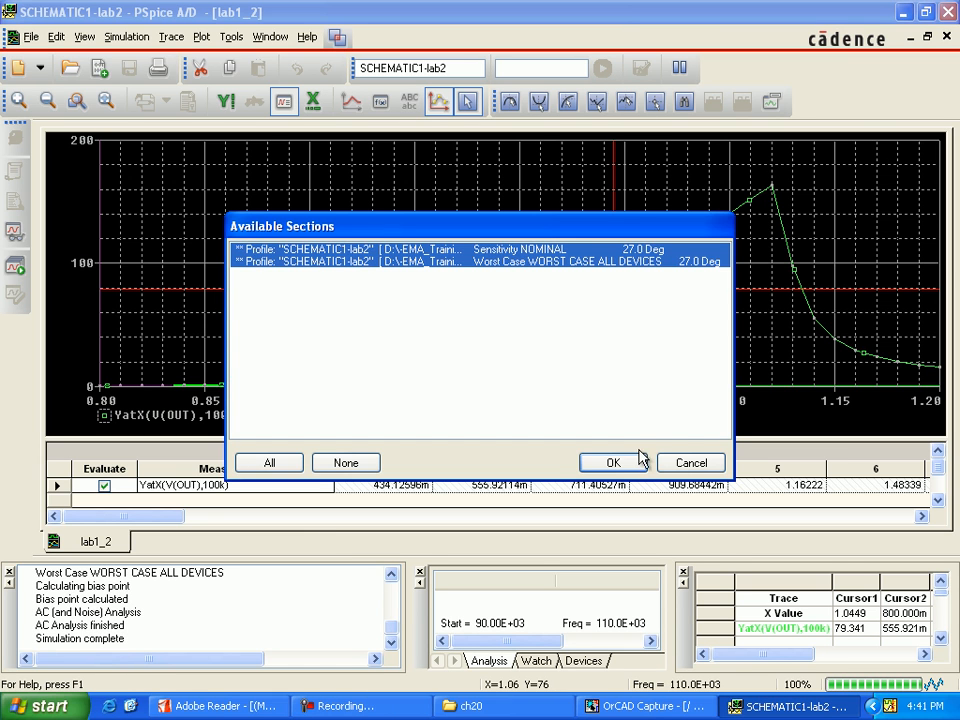
{"action": "left_click", "coordinate": [634, 463]}
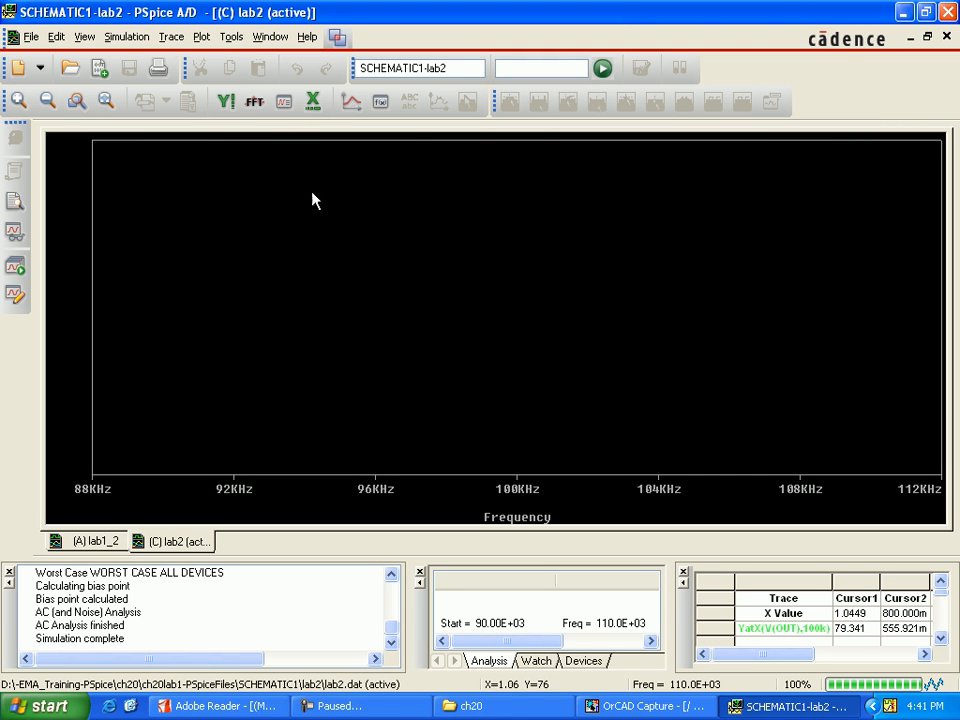
{"action": "left_click", "coordinate": [284, 101]}
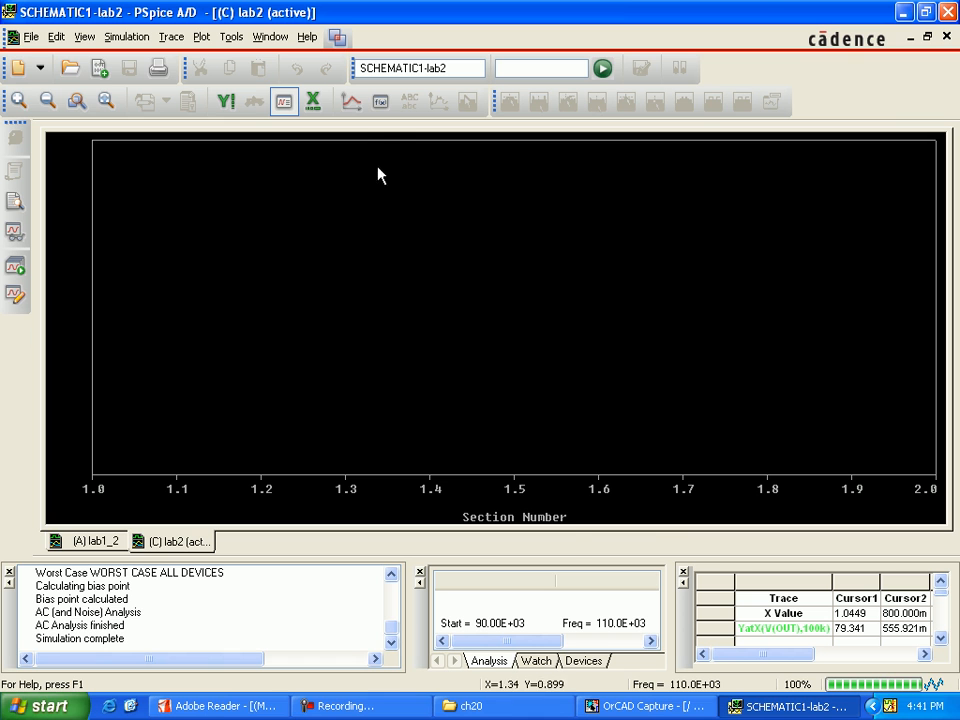
Evaluate the measurement YatX(V(OUT),100k) on the lab2 worst-case results.
{"action": "left_click", "coordinate": [380, 101]}
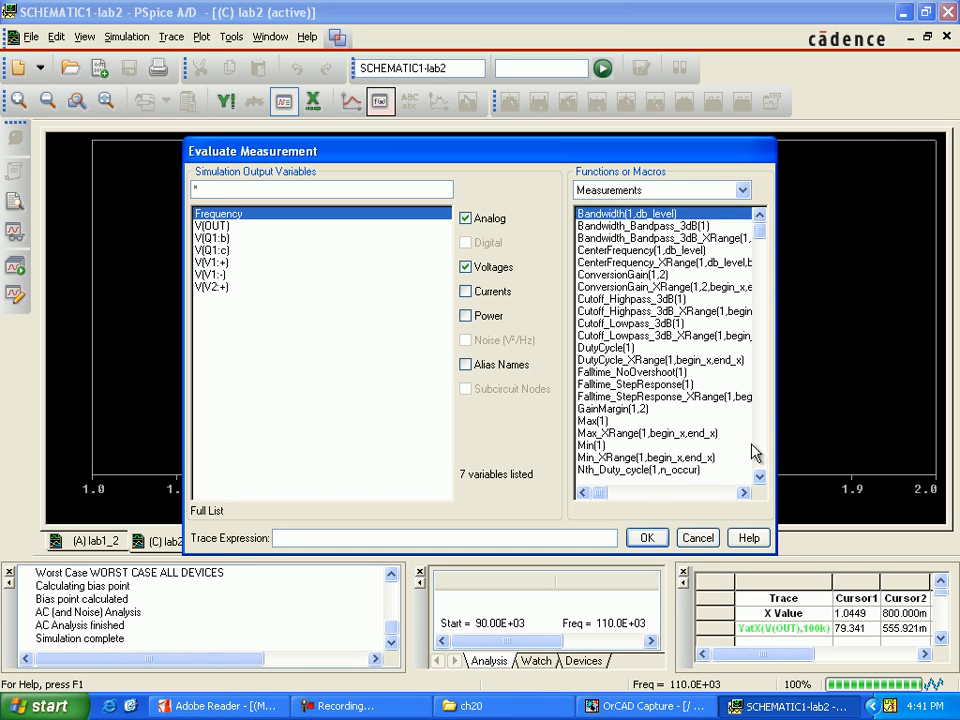
{"action": "left_click", "coordinate": [760, 477]}
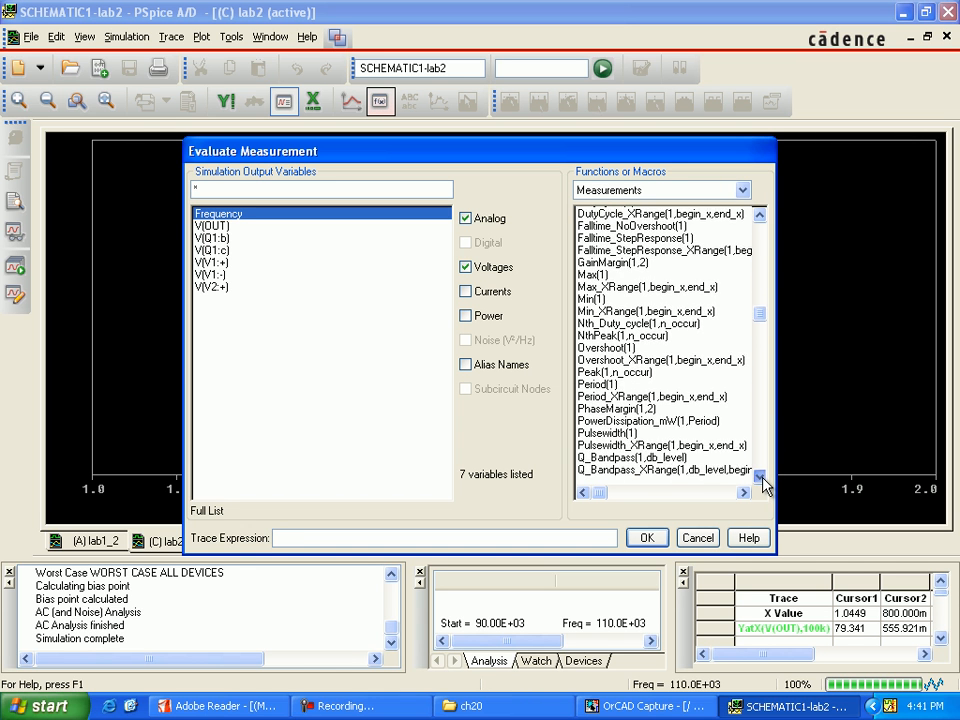
{"action": "left_click", "coordinate": [763, 478]}
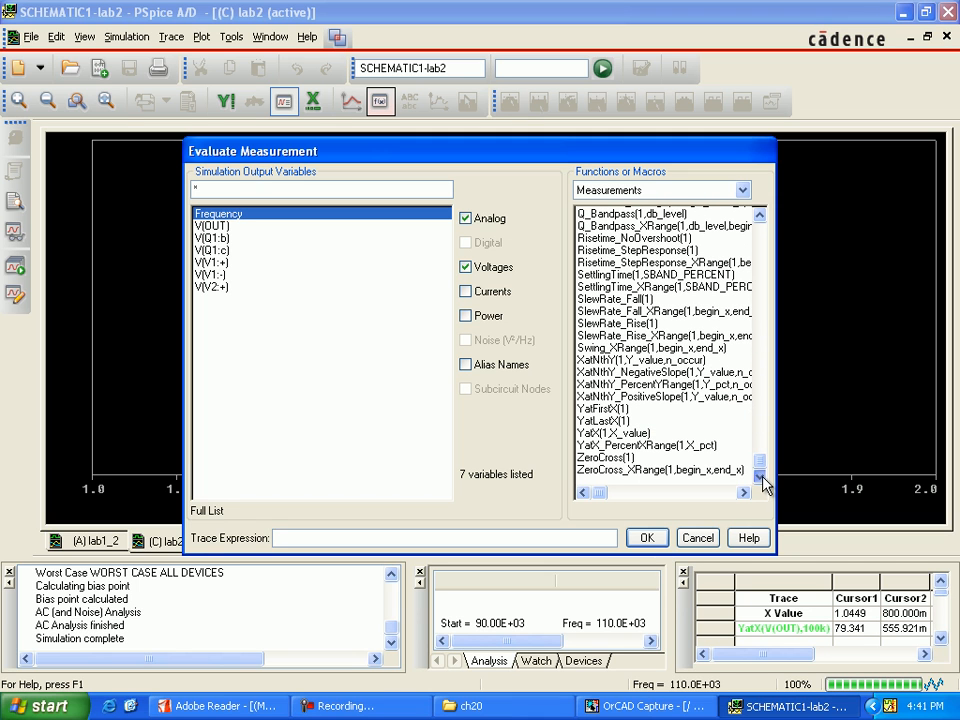
{"action": "double_click", "coordinate": [612, 433]}
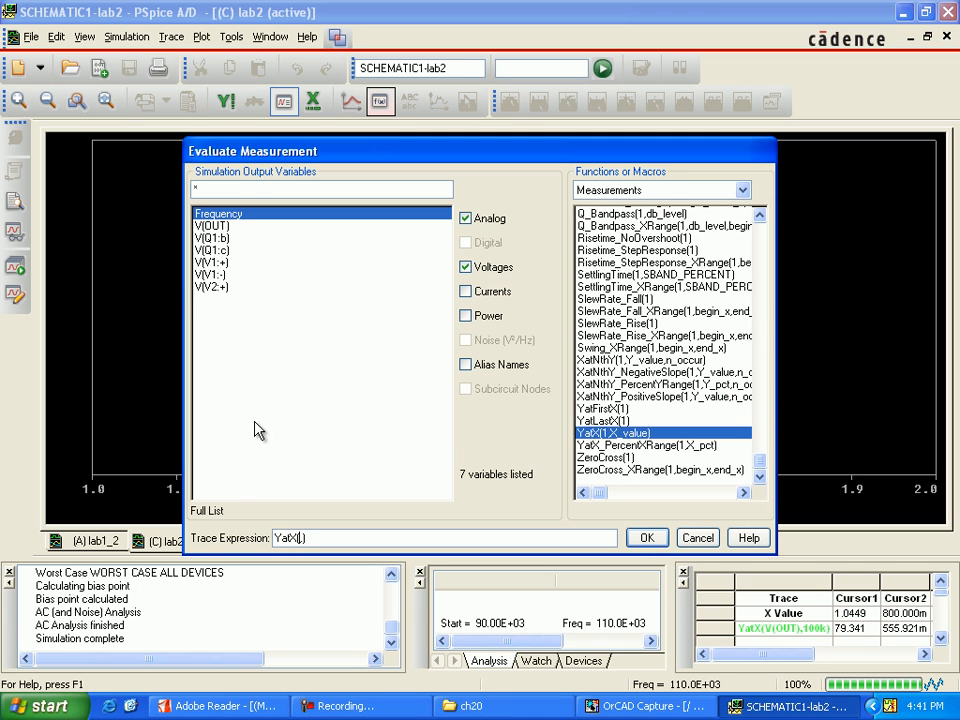
{"action": "left_click", "coordinate": [212, 225]}
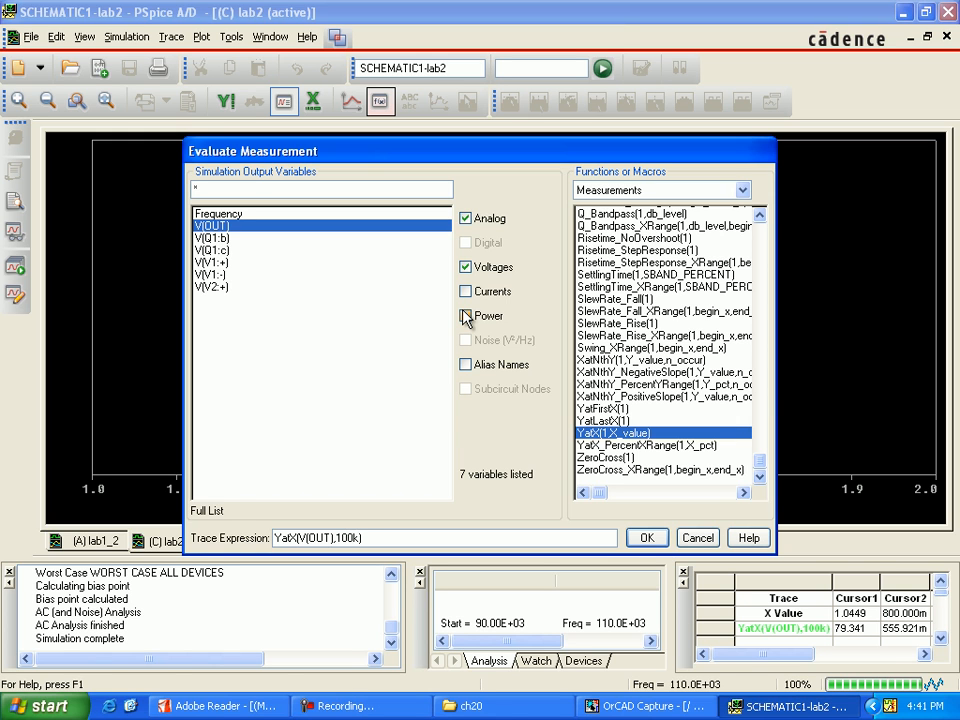
{"action": "key", "text": "Return"}
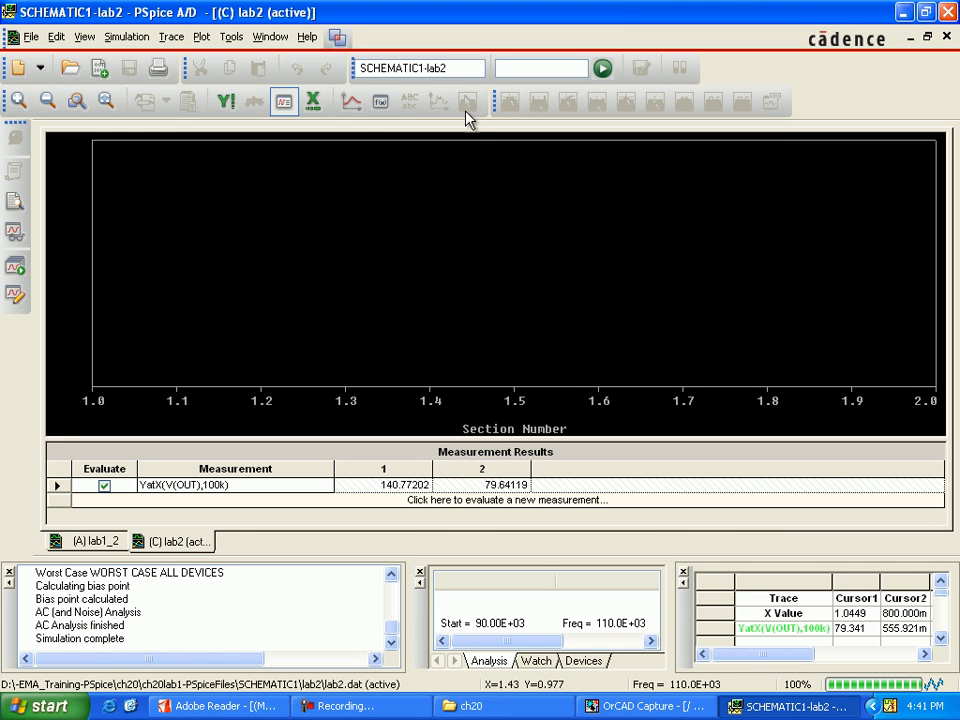
Add the trace YatX(V(OUT),100k) to the lab2 performance analysis plot.
{"action": "left_click", "coordinate": [350, 101]}
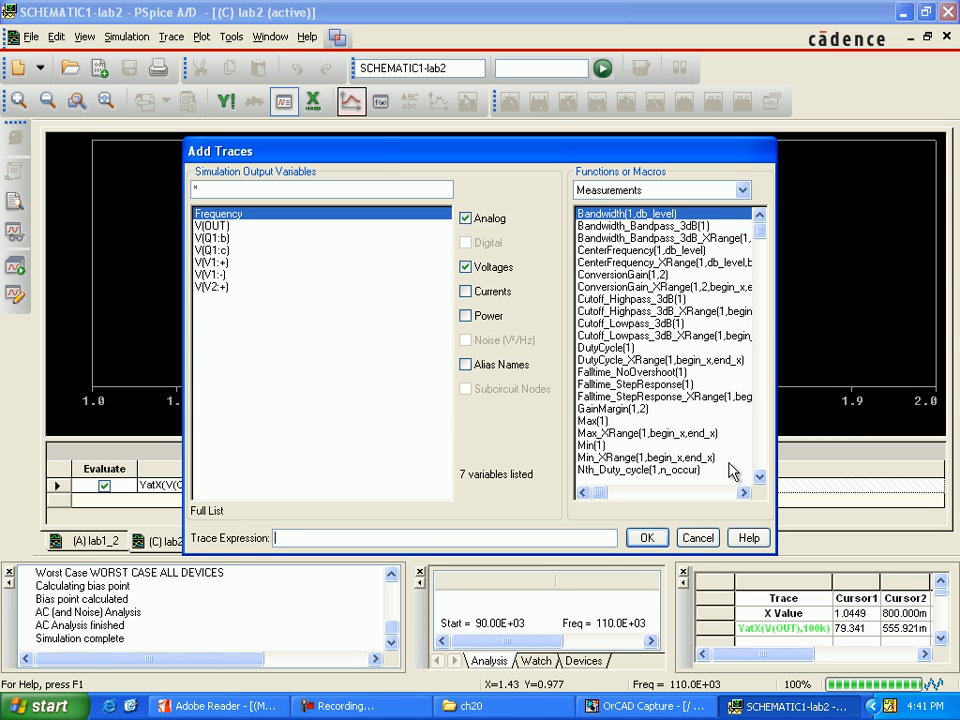
{"action": "left_click_drag", "start_coordinate": [760, 480], "coordinate": [761, 484]}
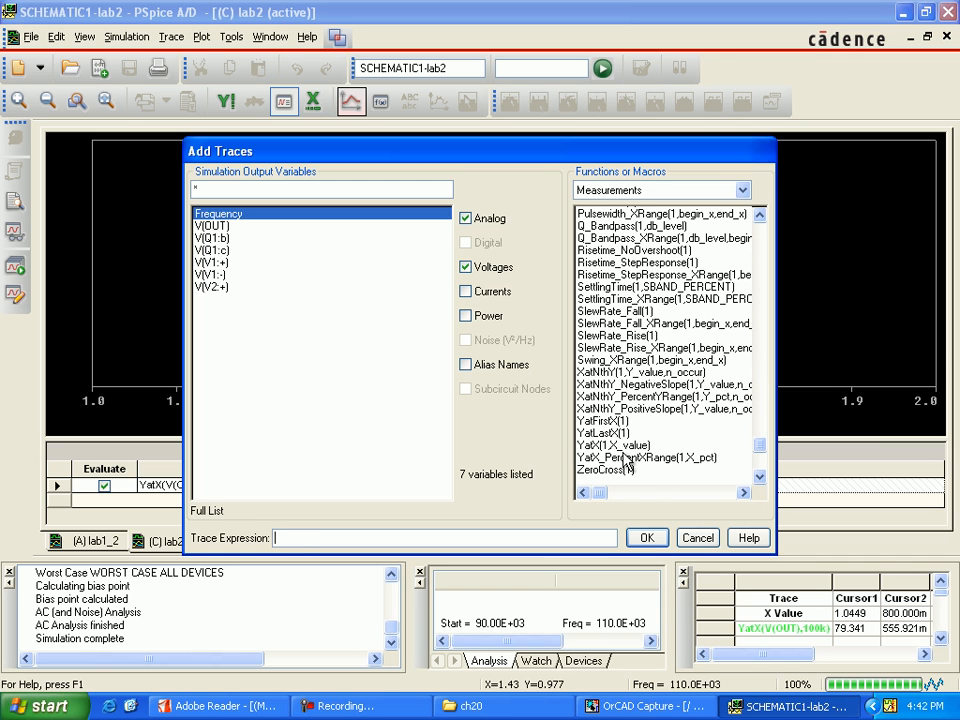
{"action": "left_click", "coordinate": [615, 445]}
{"action": "left_click", "coordinate": [238, 226]}
{"action": "type", "text": "100k"}
{"action": "left_click", "coordinate": [638, 537]}
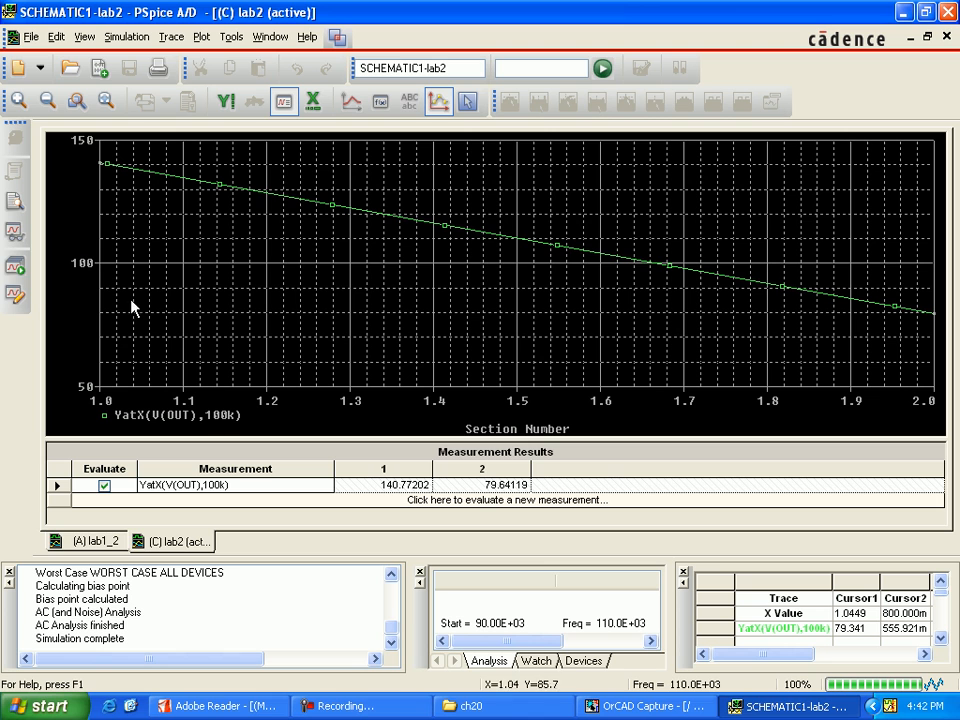
Rerun lab2.sim from the Simulation Manager, load both result sections, and turn on performance analysis.
{"action": "left_click", "coordinate": [15, 266]}
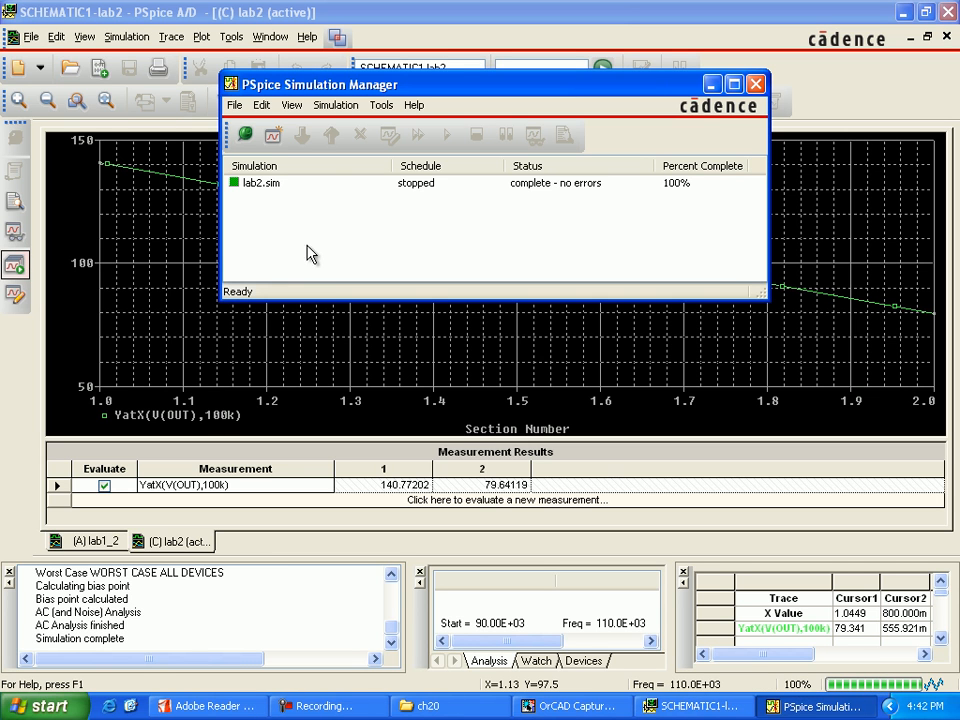
{"action": "left_click", "coordinate": [262, 183]}
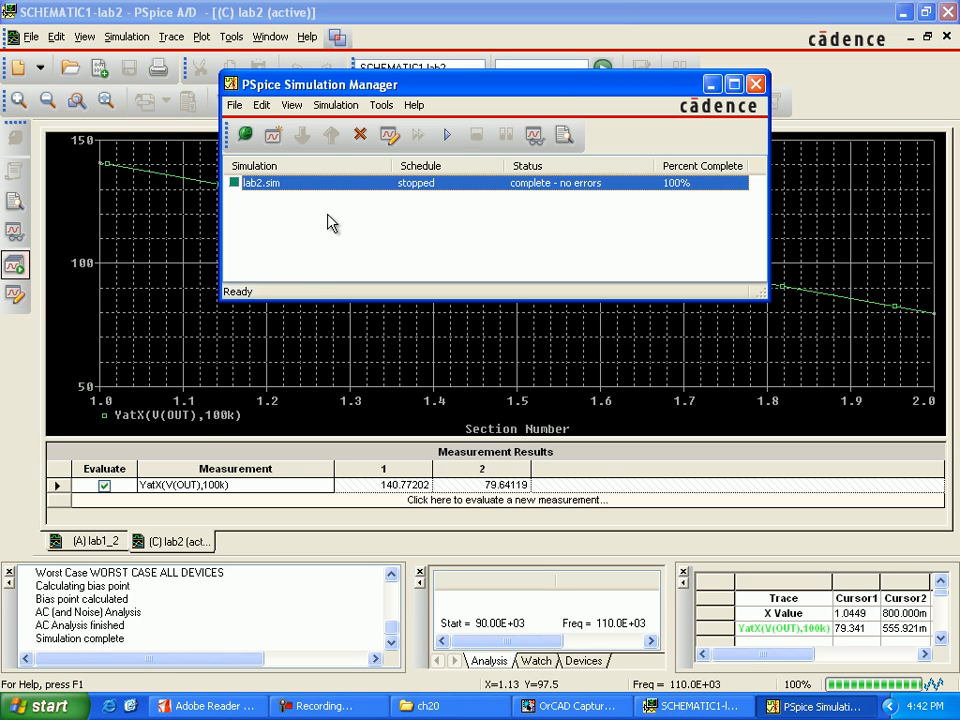
{"action": "left_click", "coordinate": [449, 140]}
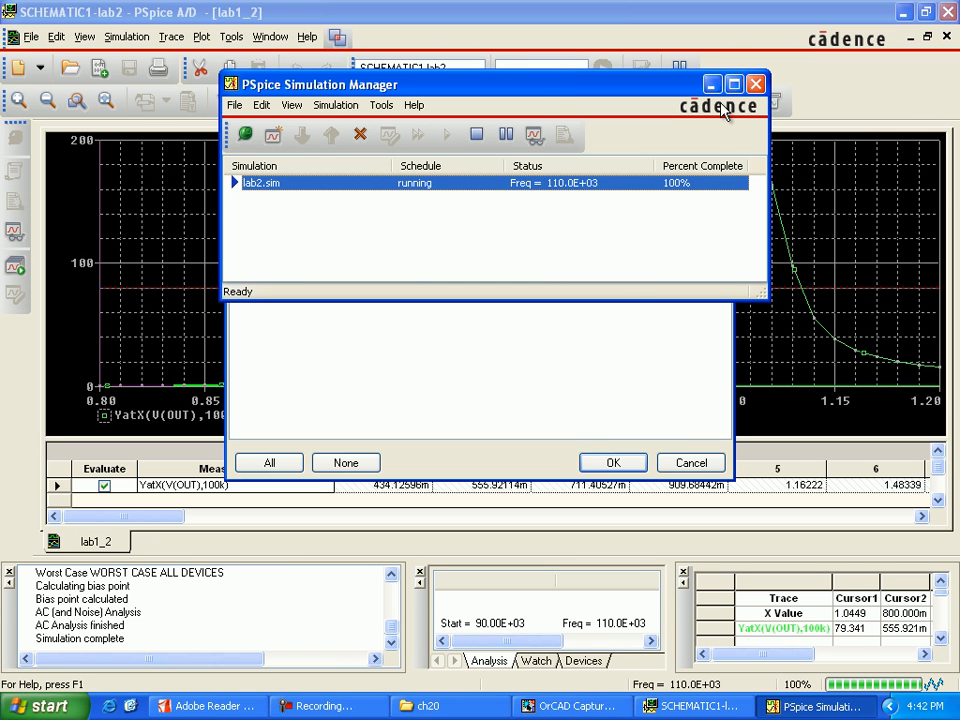
{"action": "left_click", "coordinate": [611, 462]}
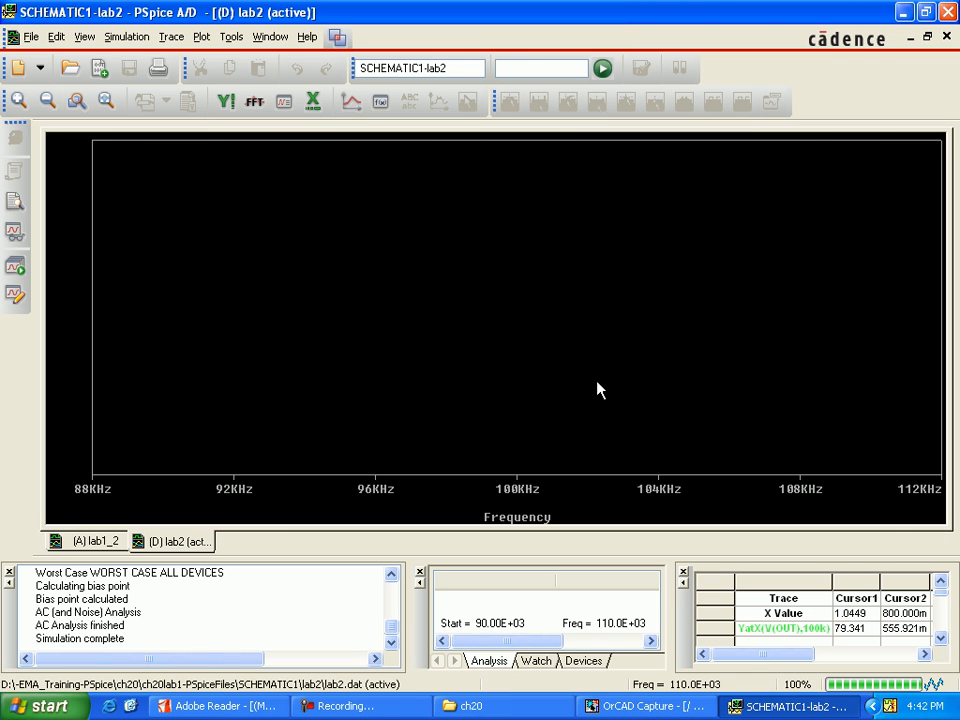
{"action": "left_click", "coordinate": [285, 103]}
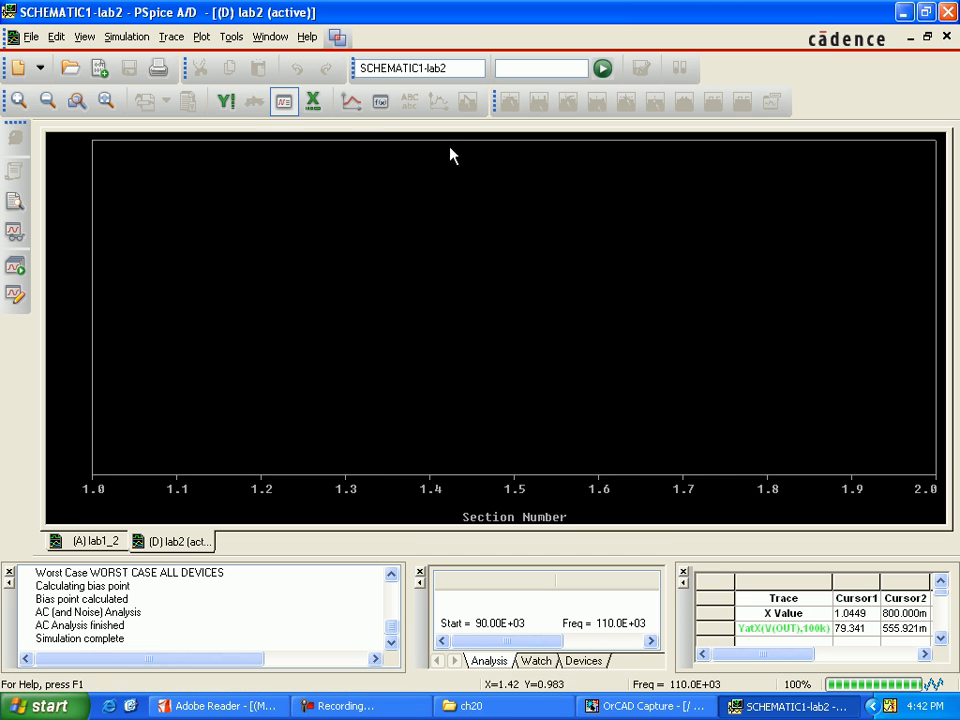
Evaluate the measurement YatX(V(OUT),100k) on the rerun lab2 results.
{"action": "left_click", "coordinate": [381, 103]}
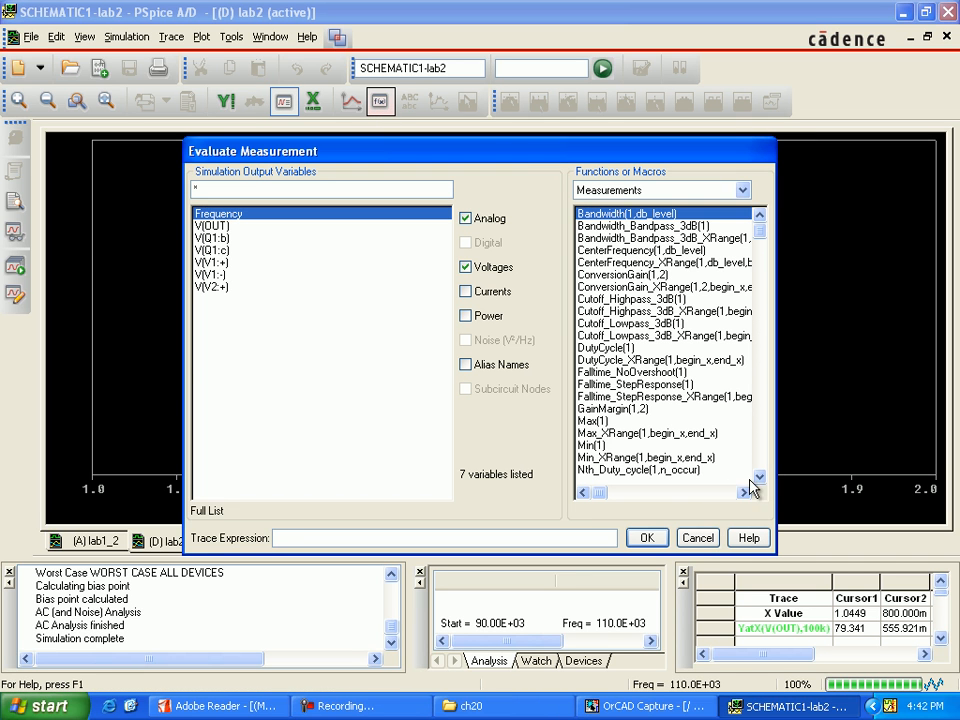
{"action": "left_click", "coordinate": [760, 478]}
{"action": "left_click", "coordinate": [760, 478]}
{"action": "left_click_drag", "start_coordinate": [760, 478], "coordinate": [753, 481]}
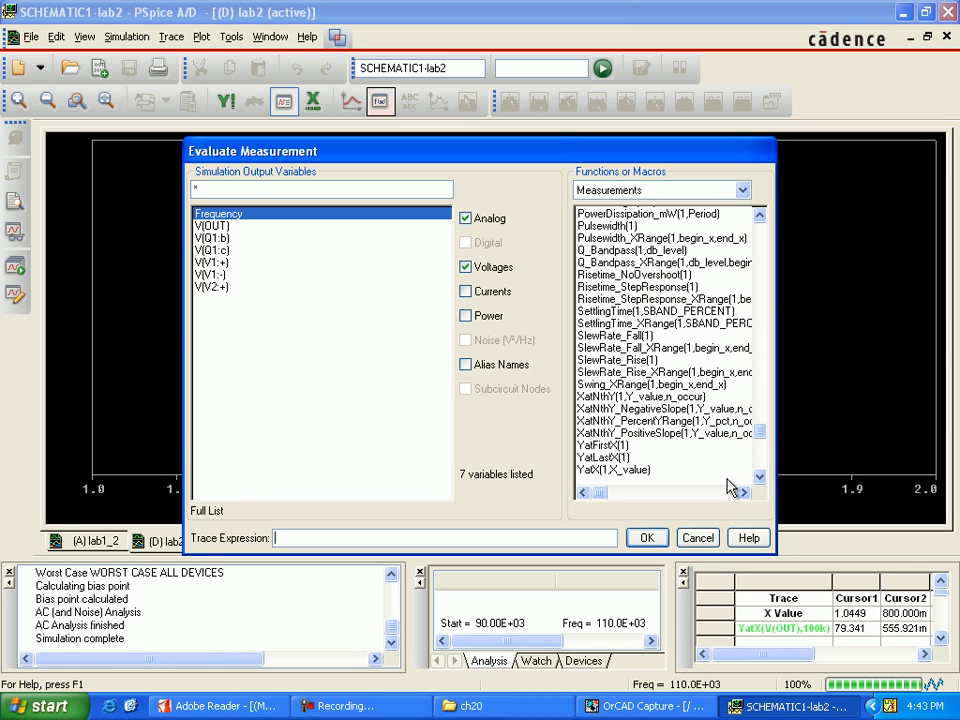
{"action": "double_click", "coordinate": [630, 469]}
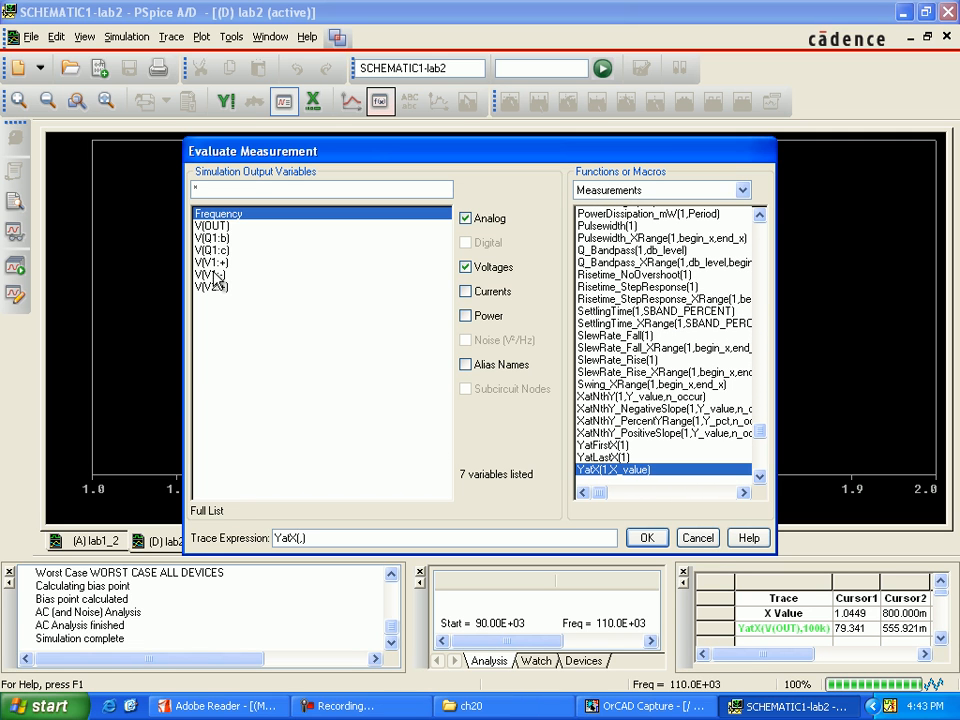
{"action": "left_click", "coordinate": [212, 226]}
{"action": "type", "text": "100k"}
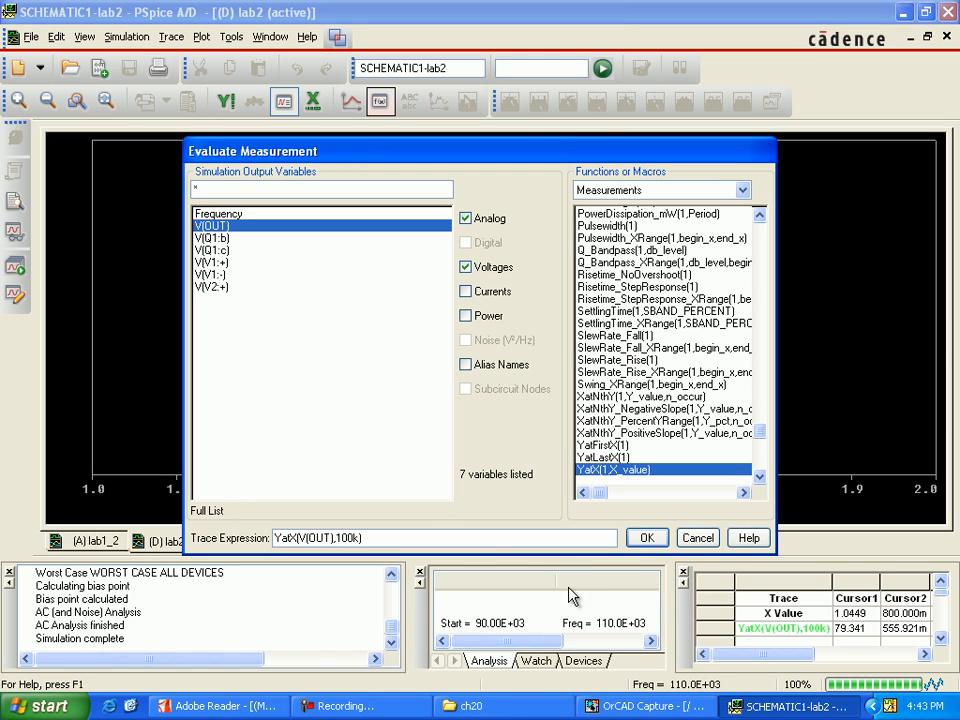
{"action": "left_click", "coordinate": [641, 538]}
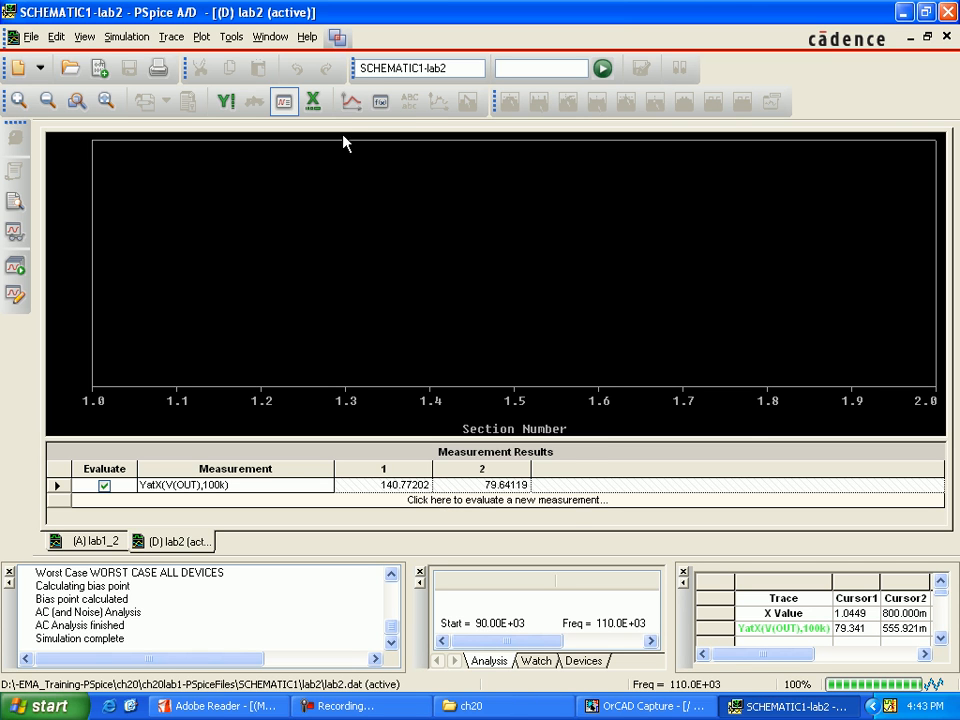
Plot YatX(V(OUT),100k) against section number on the rerun lab2 results.
{"action": "left_click", "coordinate": [351, 101]}
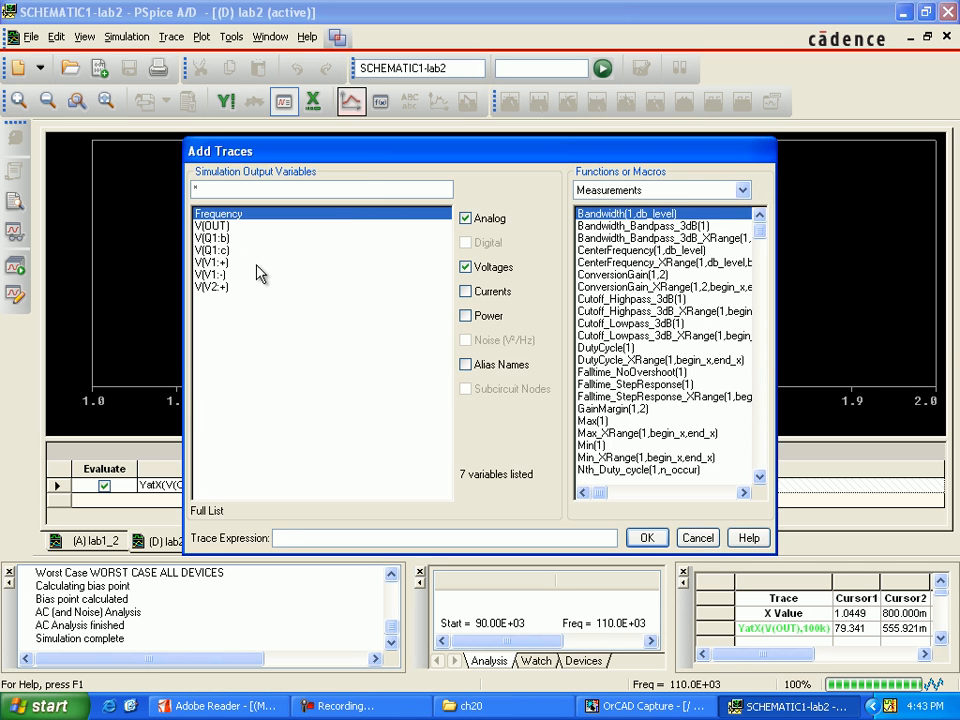
{"action": "left_click_drag", "start_coordinate": [762, 233], "coordinate": [765, 465]}
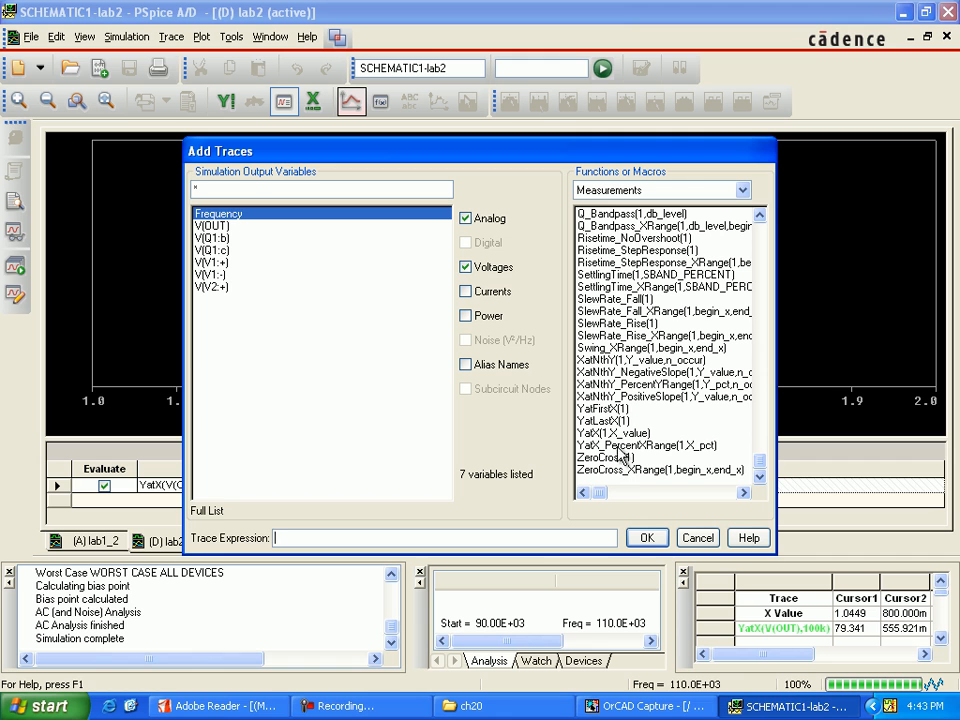
{"action": "left_click", "coordinate": [618, 435]}
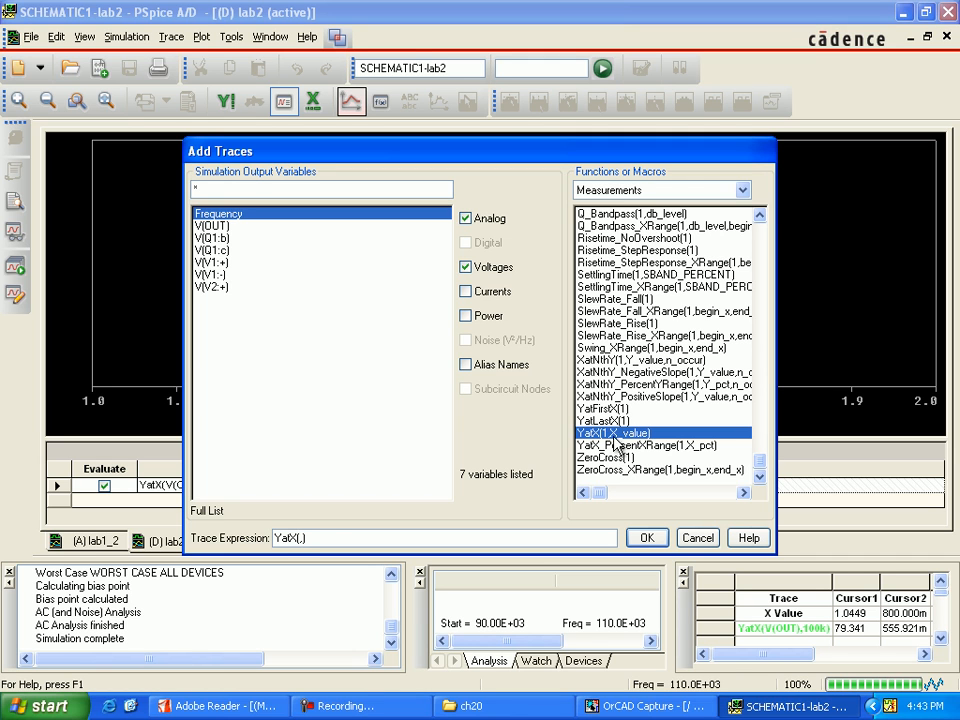
{"action": "left_click", "coordinate": [222, 226]}
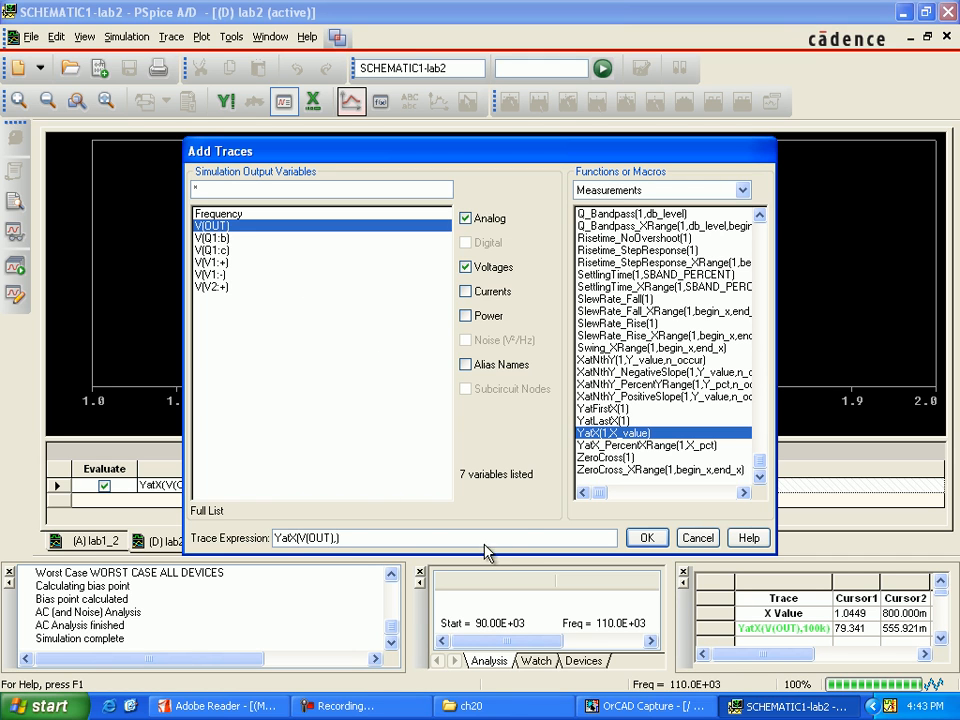
{"action": "type", "text": "100k"}
{"action": "key", "text": "Return"}
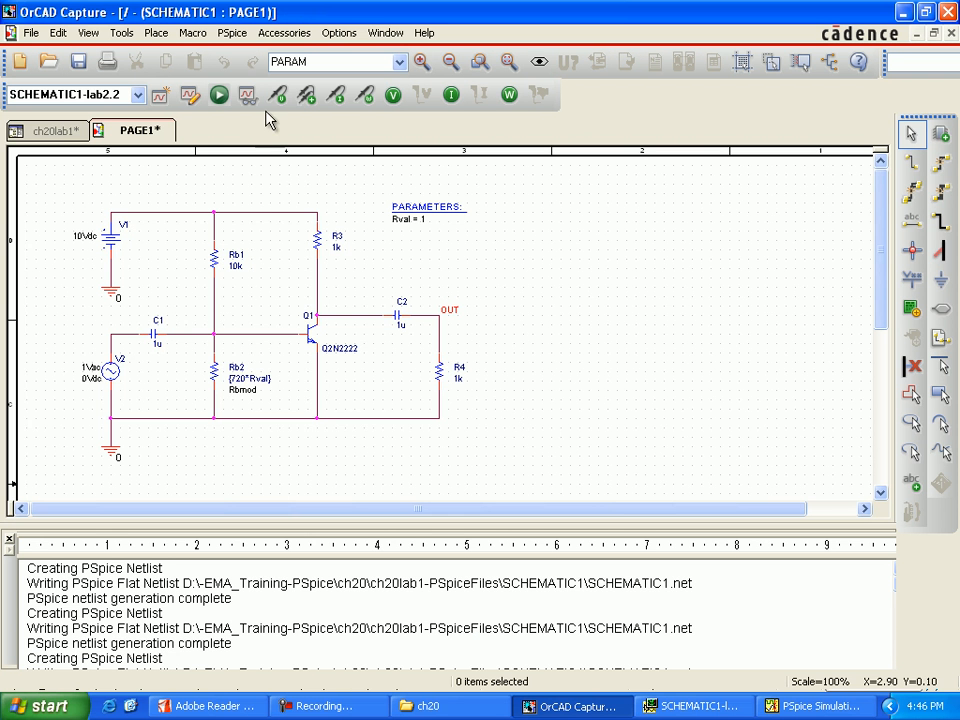
In OrCAD Capture, create a new simulation profile named lab2.3.
{"action": "left_click", "coordinate": [244, 36]}
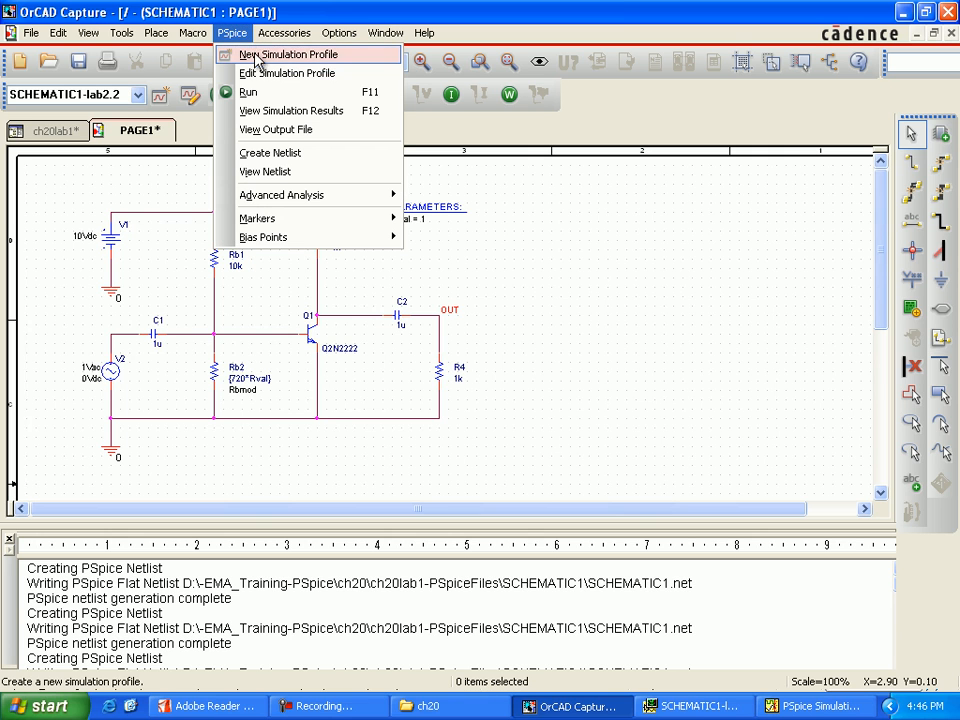
{"action": "left_click", "coordinate": [260, 55]}
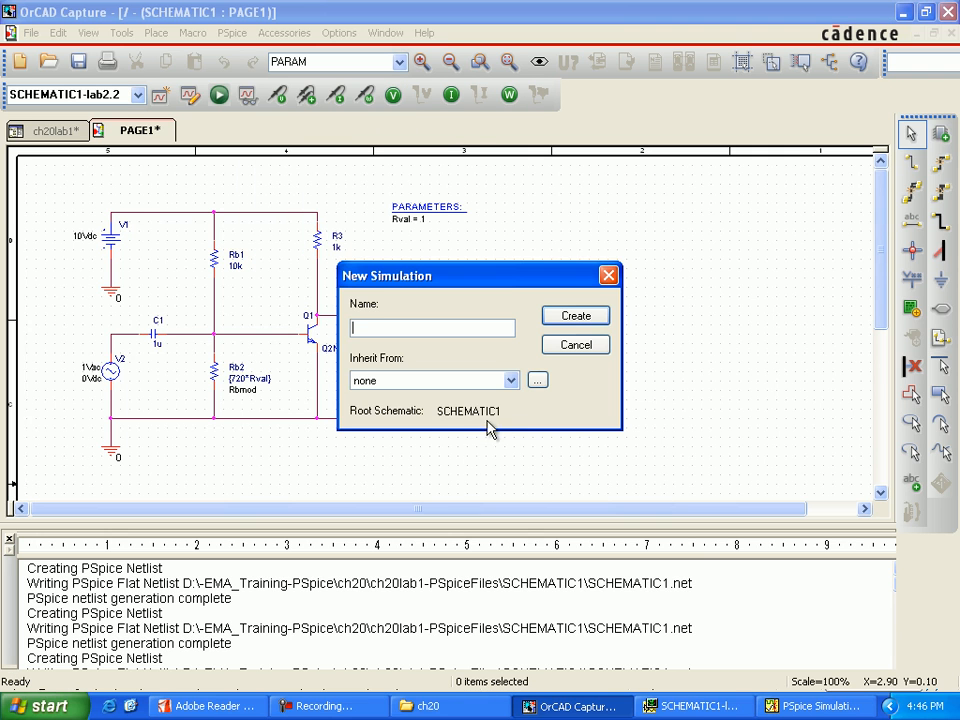
{"action": "left_click", "coordinate": [511, 382]}
{"action": "left_click", "coordinate": [491, 457]}
{"action": "left_click", "coordinate": [420, 329]}
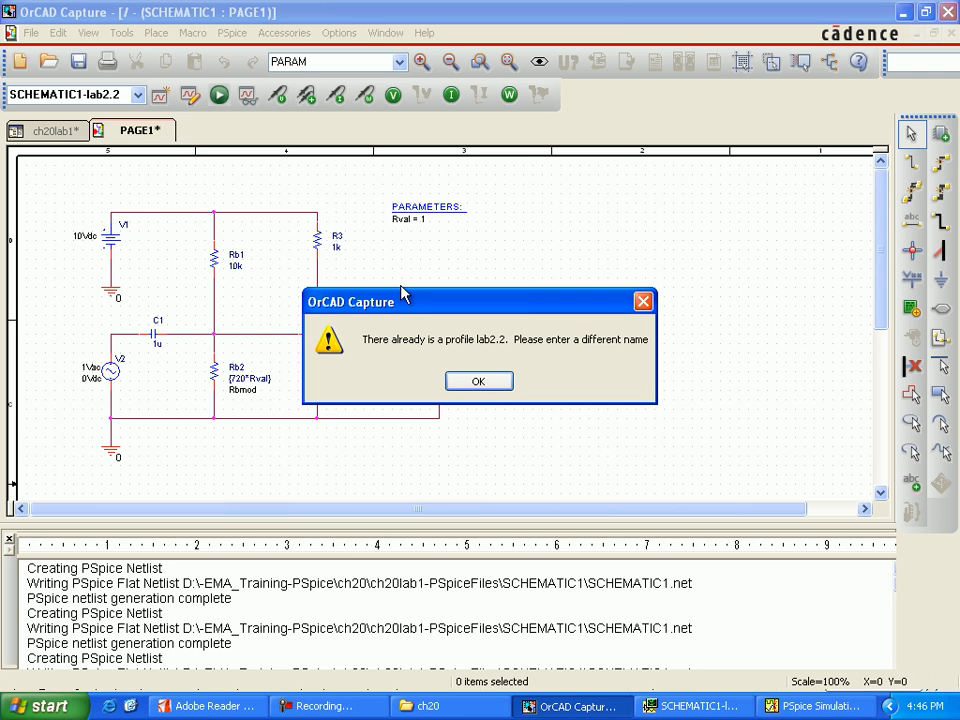
{"action": "left_click", "coordinate": [478, 380]}
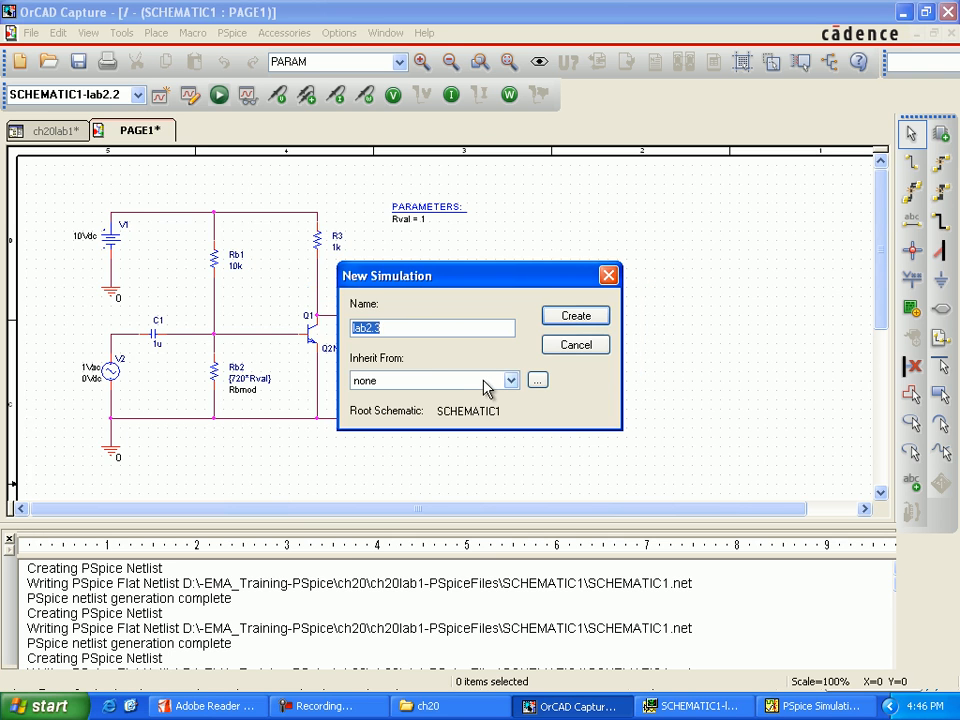
{"action": "left_click", "coordinate": [586, 326]}
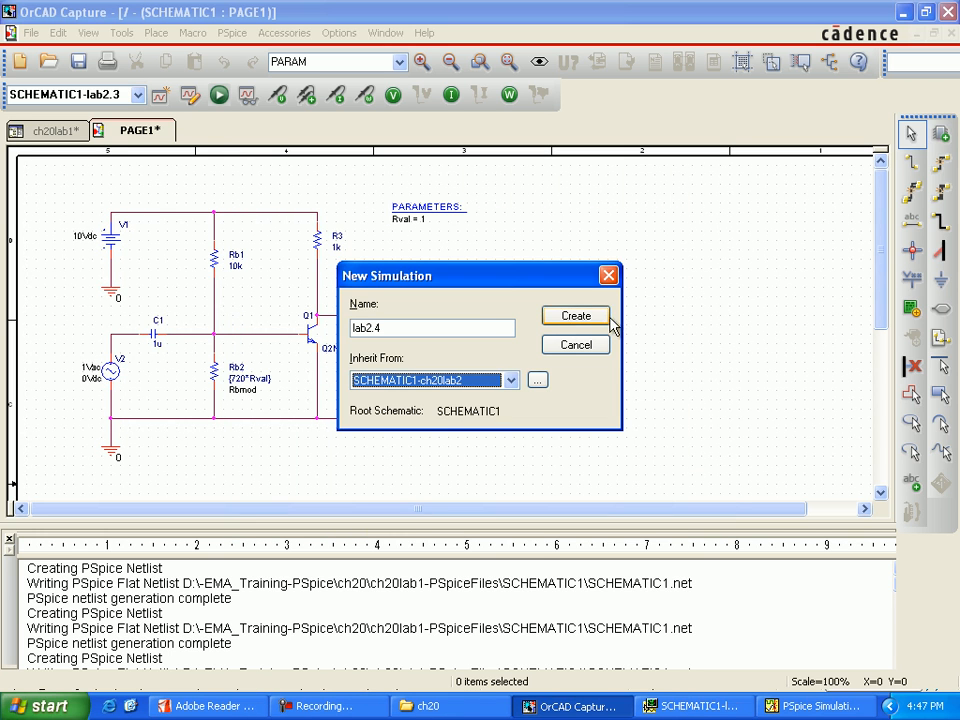
Create the profile lab2.4 inheriting from SCHEMATIC1-ch20lab2 and accept its inherited AC sweep and parametric sweep settings.
{"action": "left_click", "coordinate": [600, 322]}
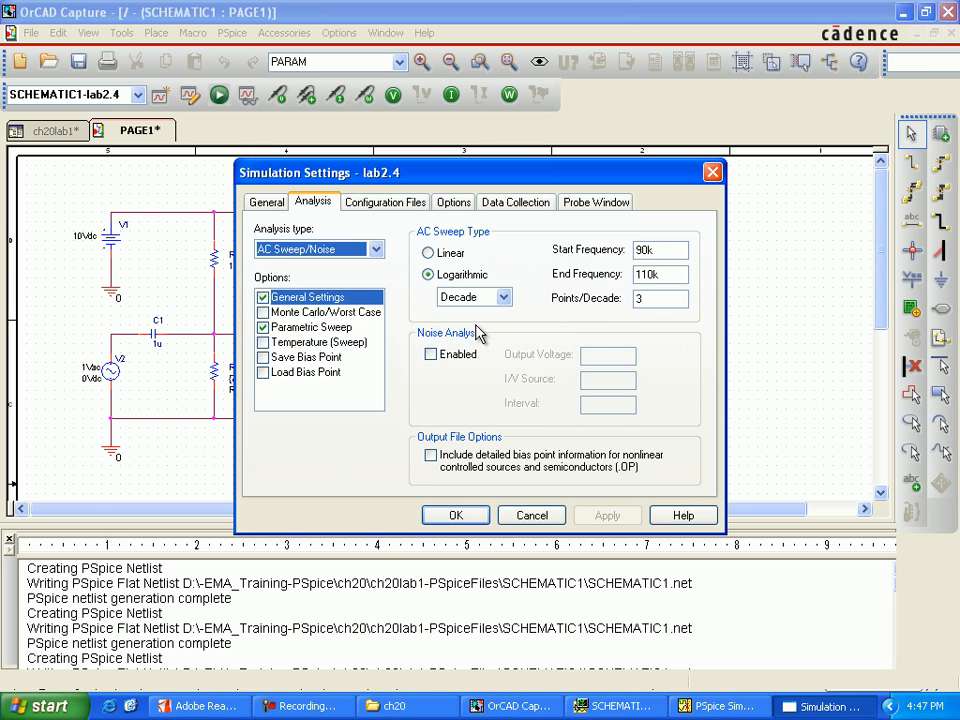
{"action": "left_click", "coordinate": [313, 328]}
{"action": "left_click", "coordinate": [450, 520]}
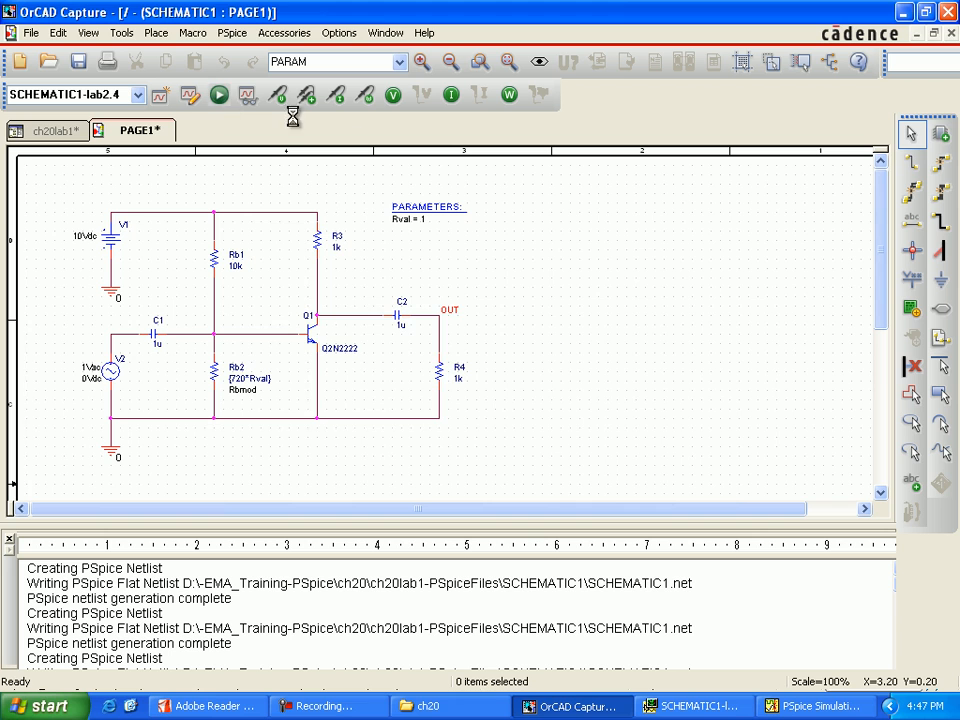
Run the lab2.4 simulation, load its result sections in PSpice, and turn on performance analysis.
{"action": "left_click", "coordinate": [220, 95]}
{"action": "left_click", "coordinate": [518, 384]}
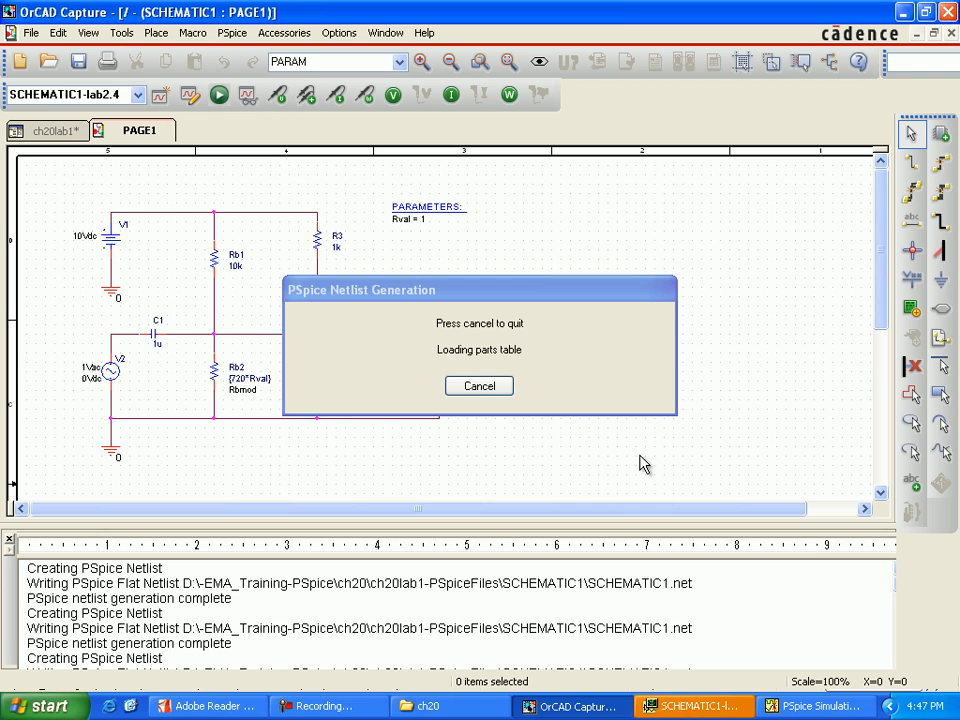
{"action": "left_click", "coordinate": [713, 708]}
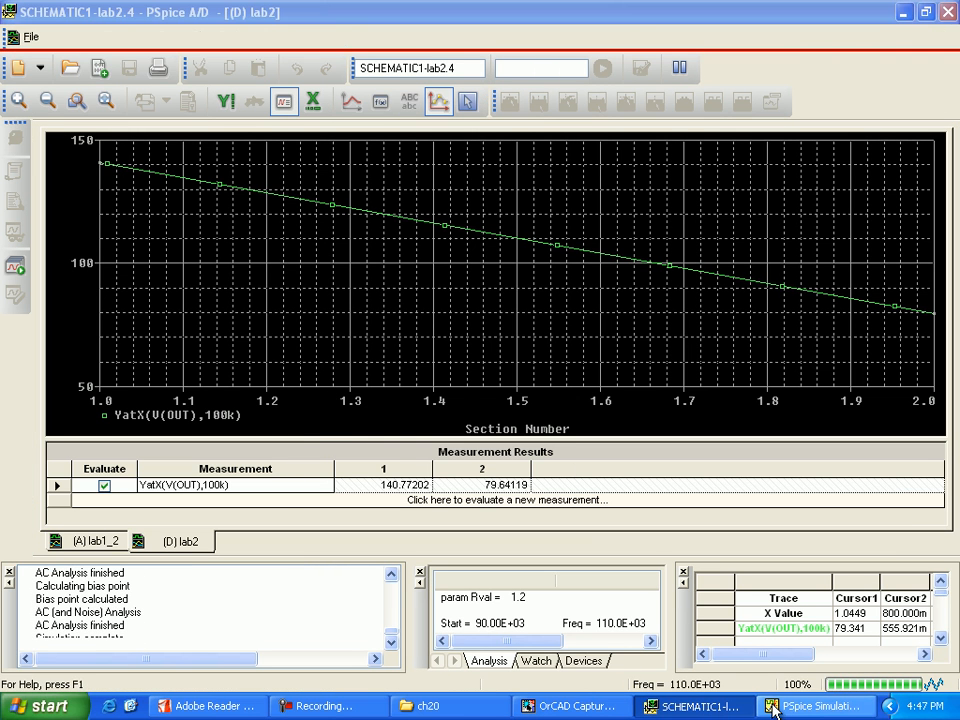
{"action": "left_click", "coordinate": [613, 462]}
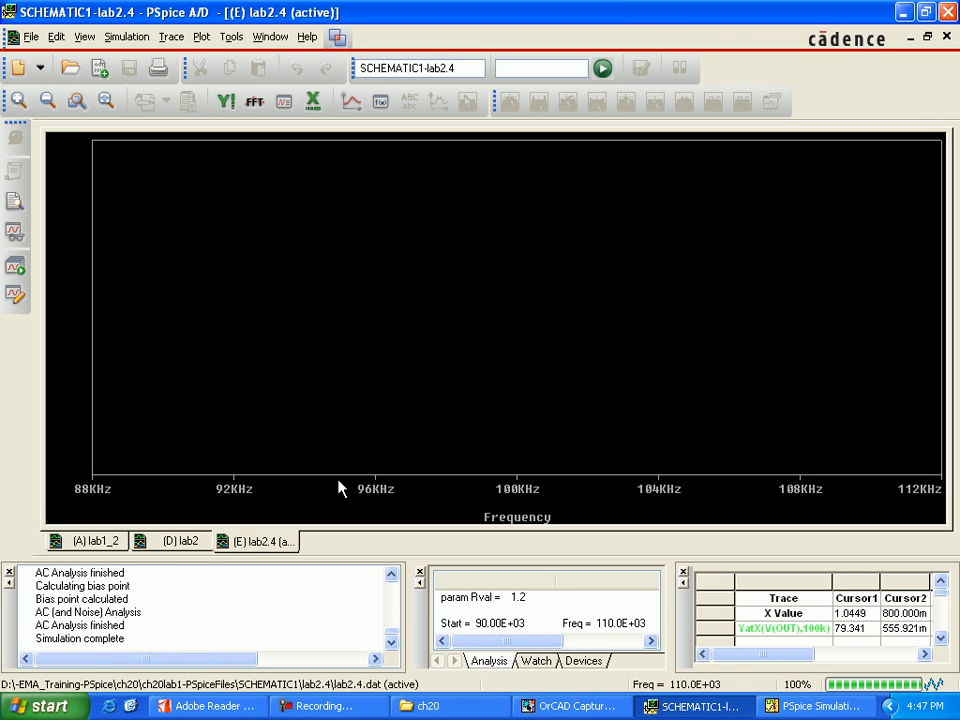
{"action": "left_click", "coordinate": [281, 106]}
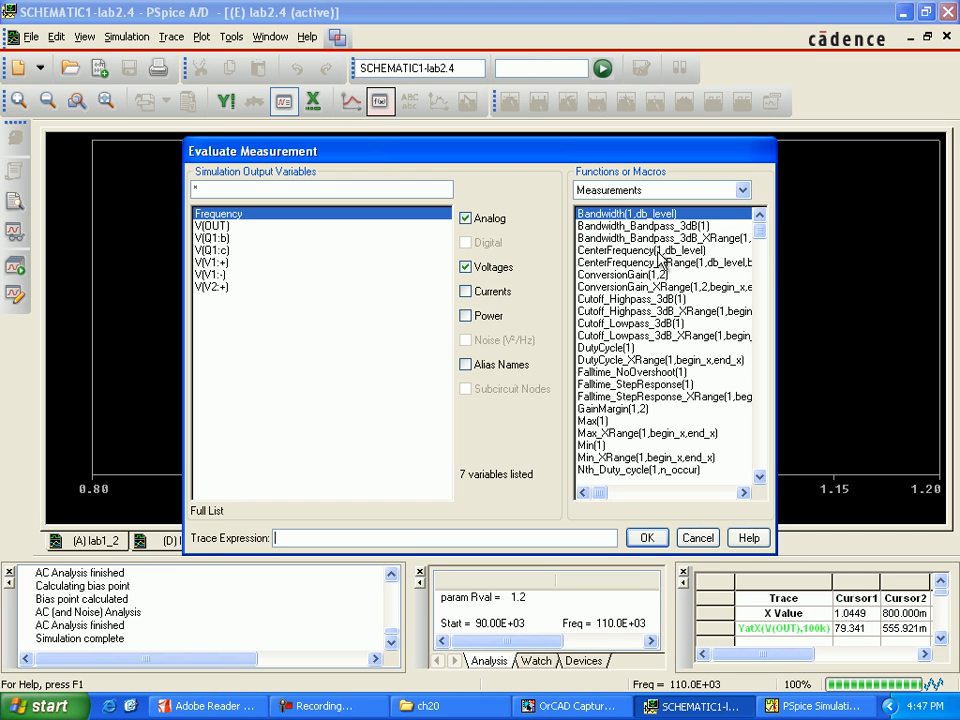
Evaluate the measurement YatX(V(OUT),100k) on the lab2.4 parametric results.
{"action": "left_click_drag", "start_coordinate": [757, 229], "coordinate": [756, 465]}
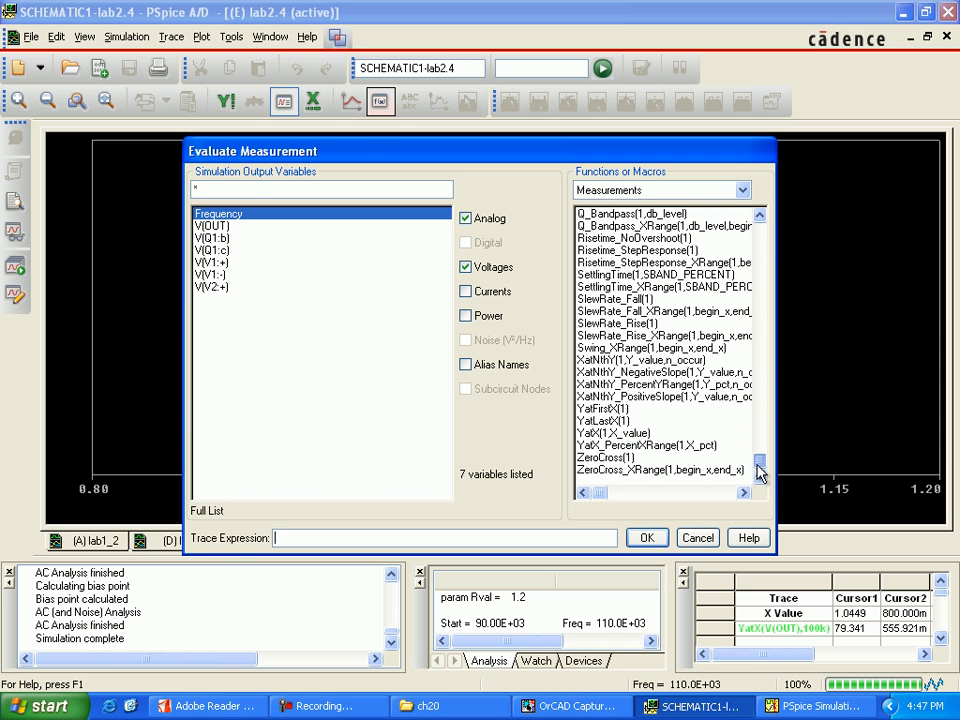
{"action": "left_click", "coordinate": [615, 433]}
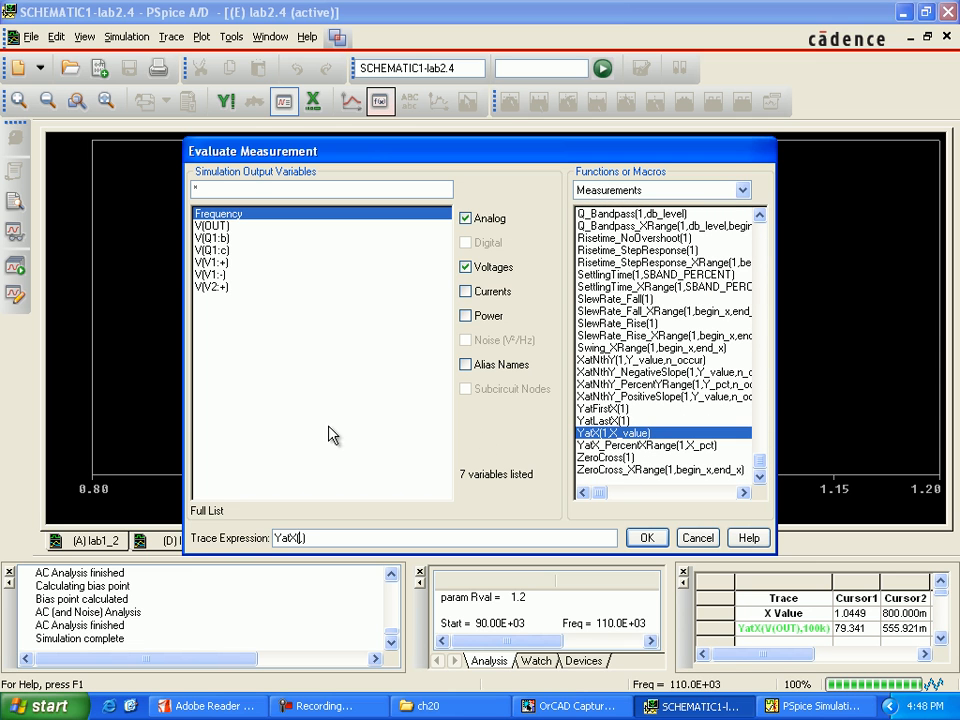
{"action": "left_click", "coordinate": [213, 226]}
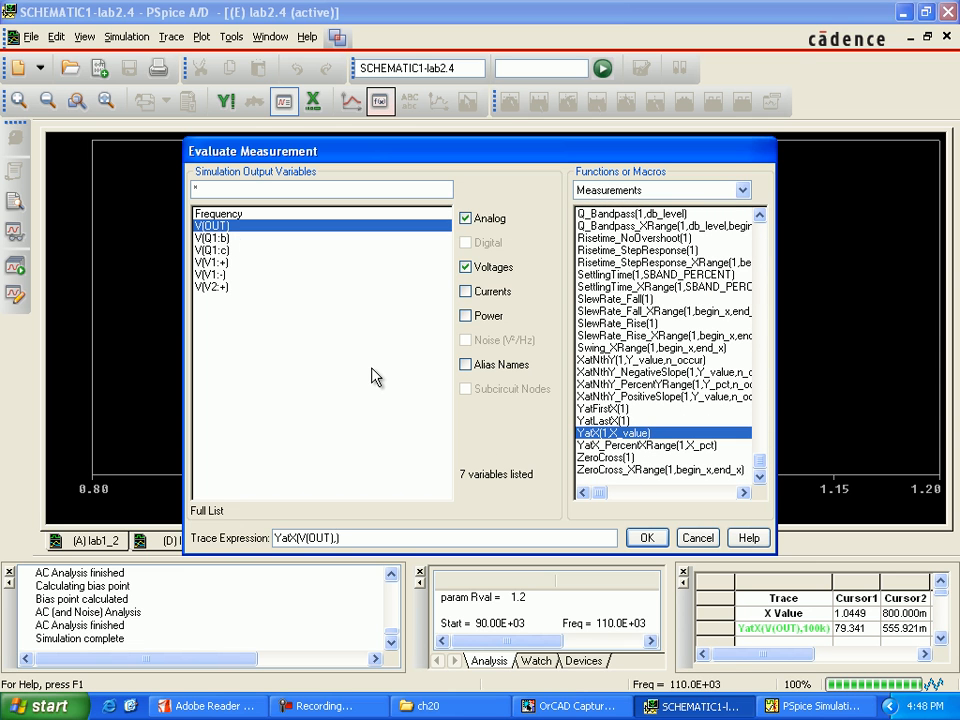
{"action": "type", "text": "100k"}
{"action": "left_click", "coordinate": [640, 537]}
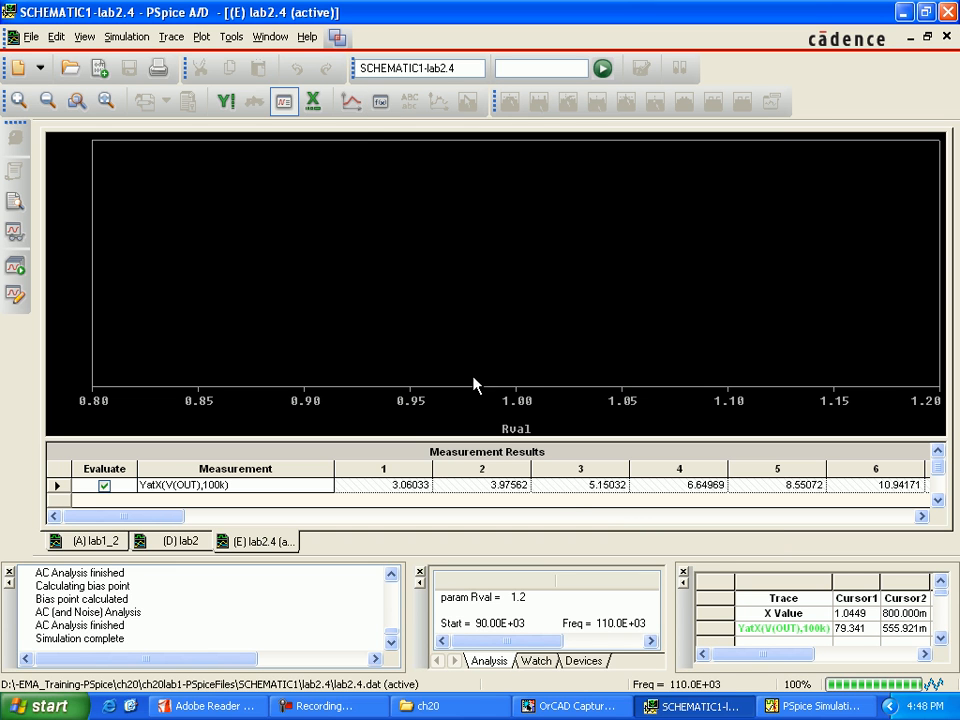
Add the trace YatX(V(OUT),100k) to the lab2.4 performance analysis plot.
{"action": "left_click", "coordinate": [351, 101]}
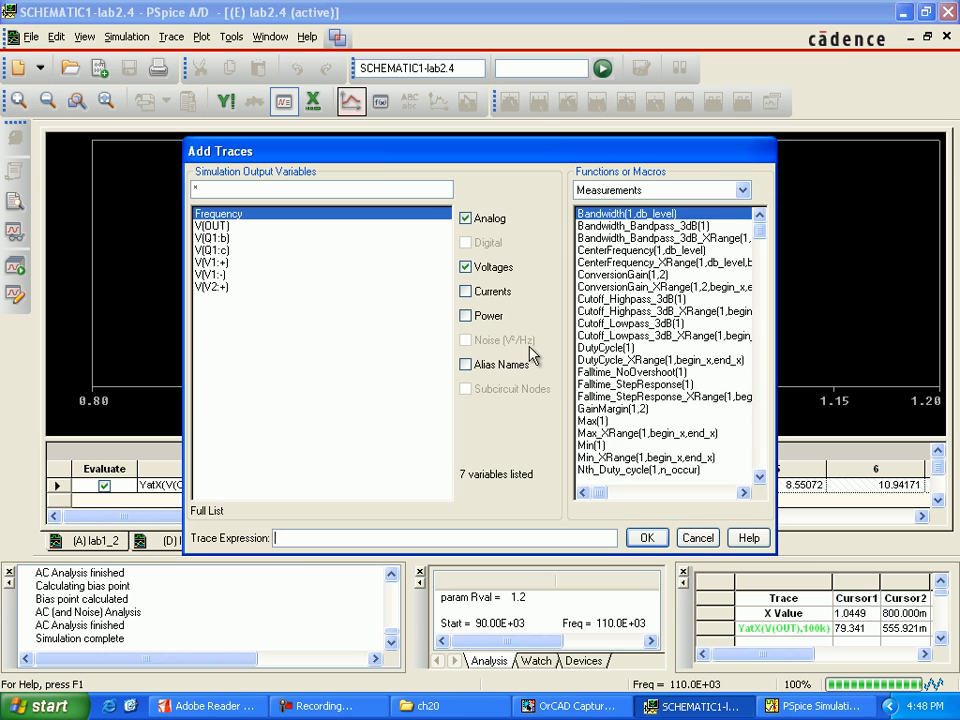
{"action": "left_click", "coordinate": [759, 478]}
{"action": "left_click", "coordinate": [759, 478]}
{"action": "left_click_drag", "start_coordinate": [759, 478], "coordinate": [759, 478]}
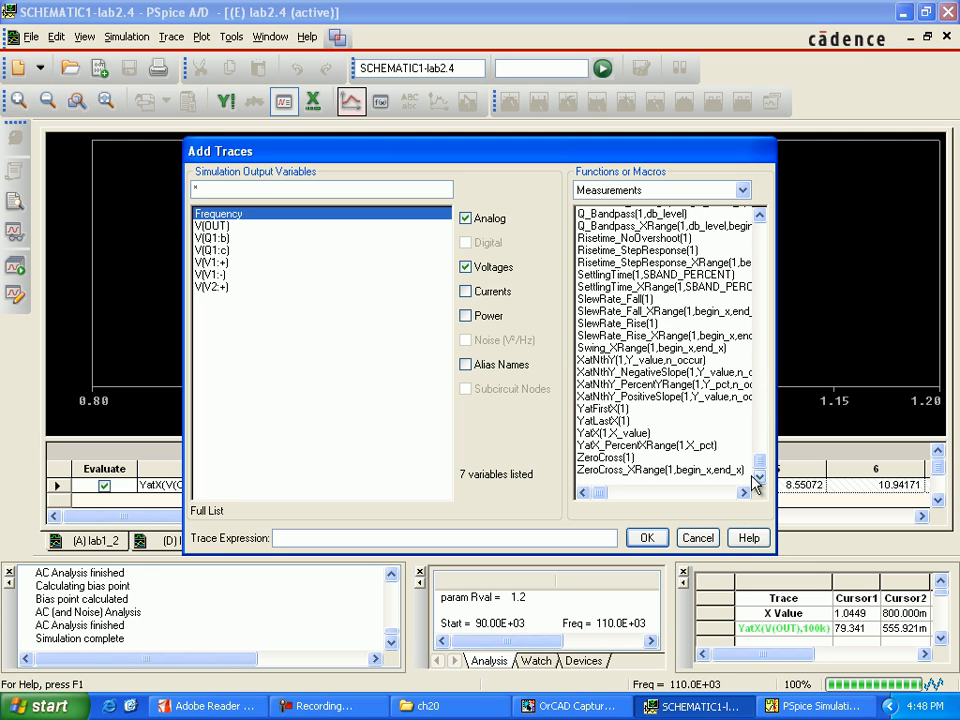
{"action": "left_click", "coordinate": [613, 433]}
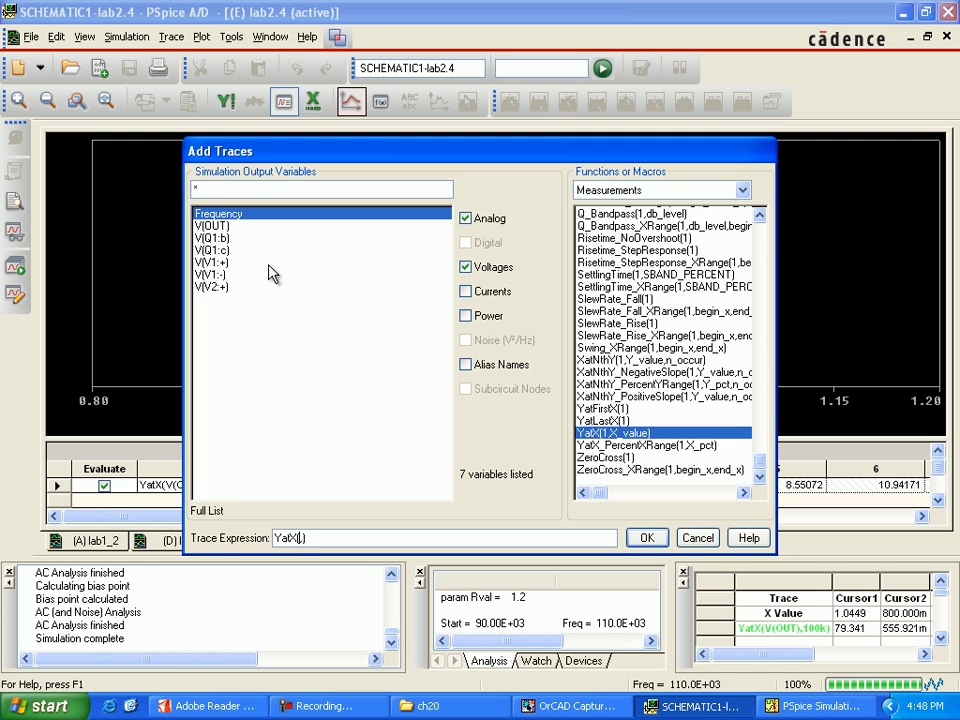
{"action": "left_click", "coordinate": [214, 226]}
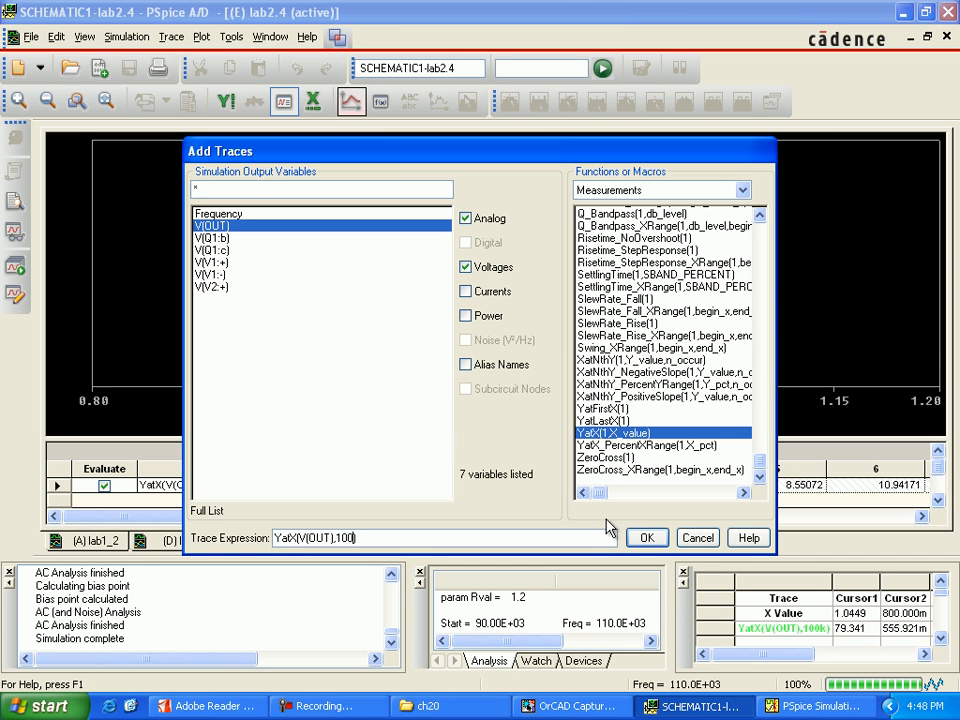
{"action": "type", "text": "100k"}
{"action": "left_click", "coordinate": [655, 538]}
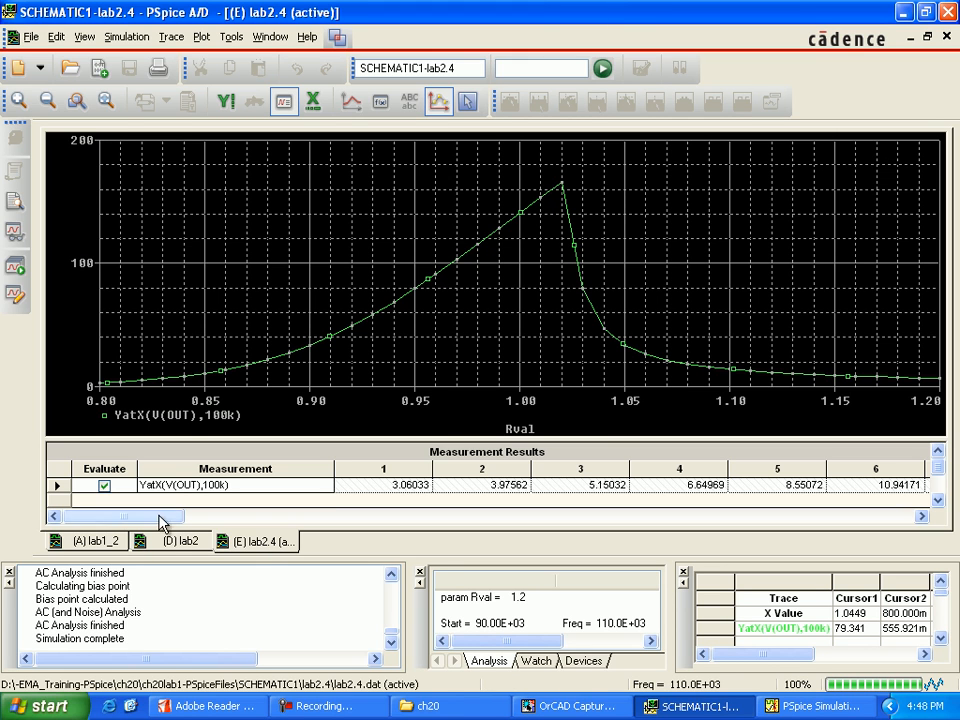
Check the lab1_2 plot, and on the lab2.4 trace move cursor 1 to level 15.169 with a forward search and label that point.
{"action": "left_click", "coordinate": [110, 545]}
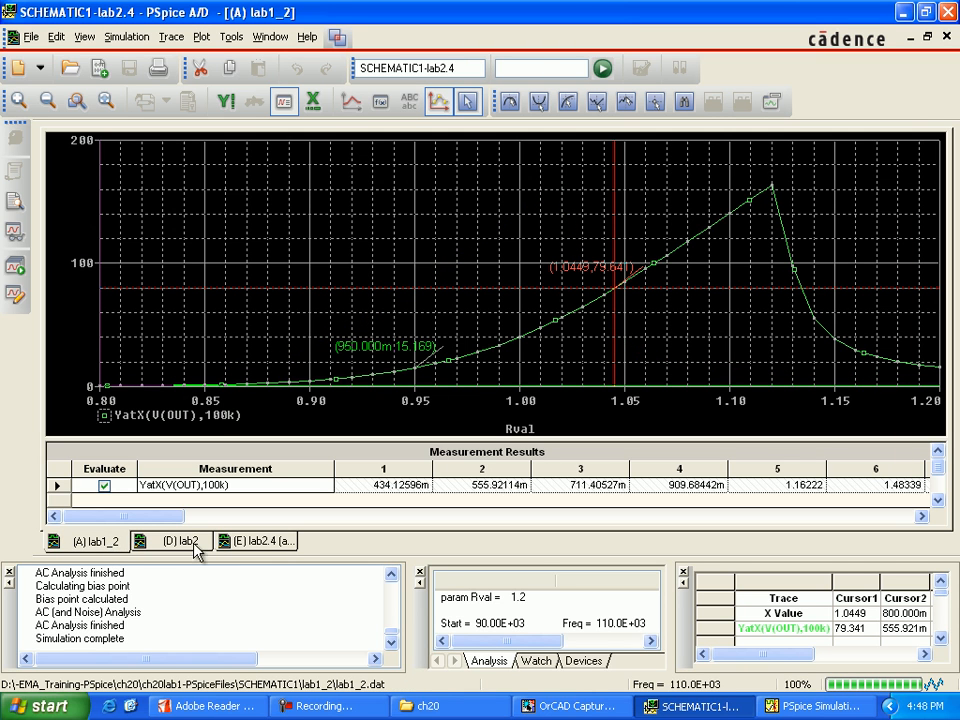
{"action": "left_click", "coordinate": [253, 545]}
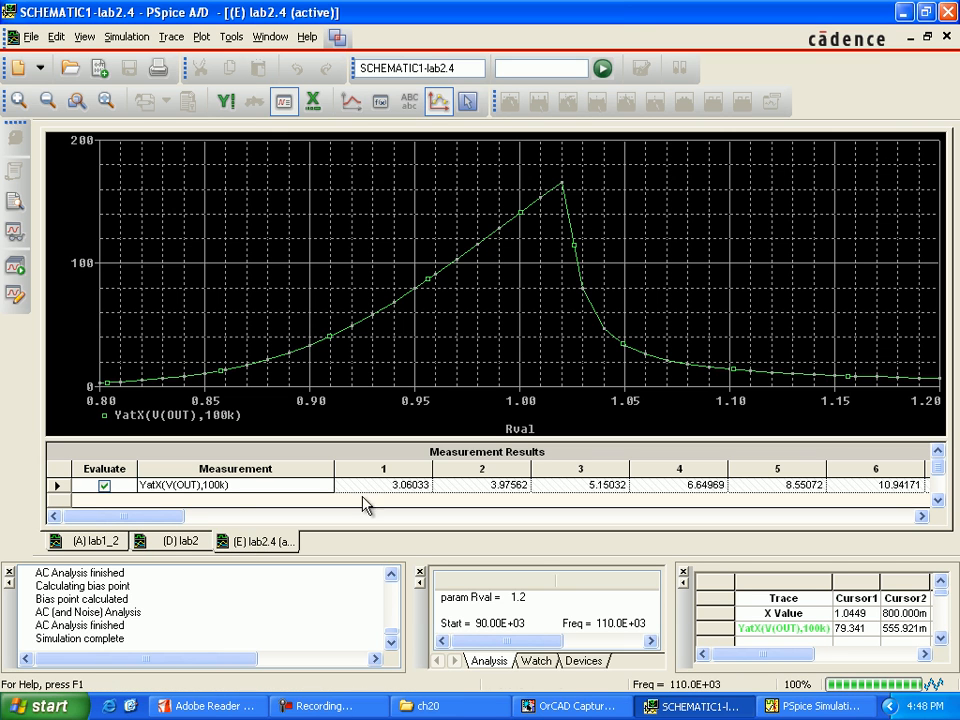
{"action": "left_click", "coordinate": [467, 102]}
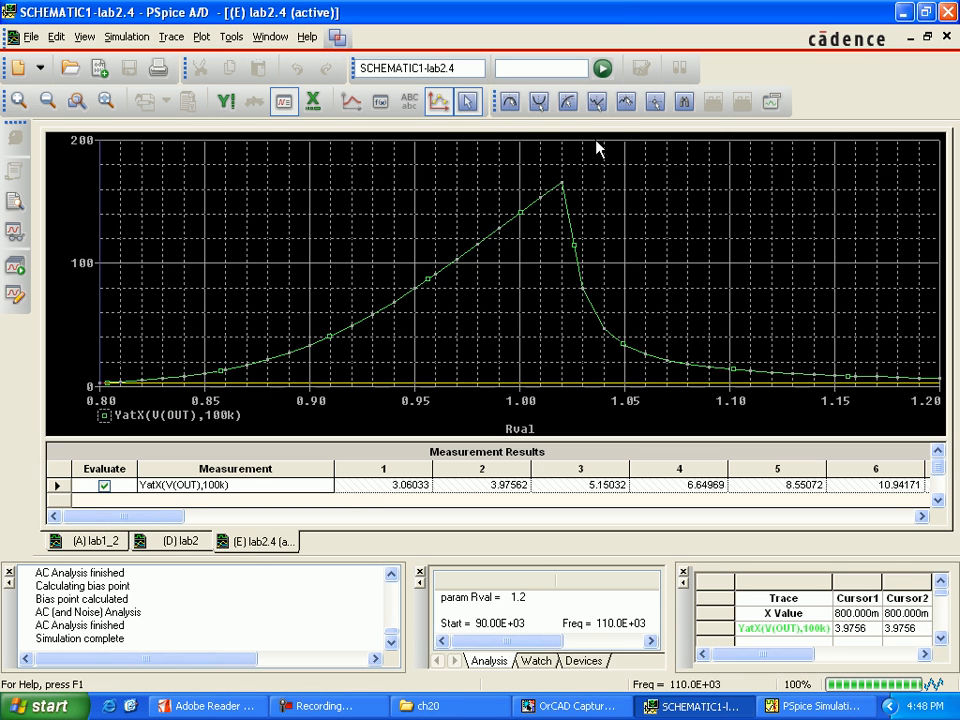
{"action": "left_click", "coordinate": [684, 101]}
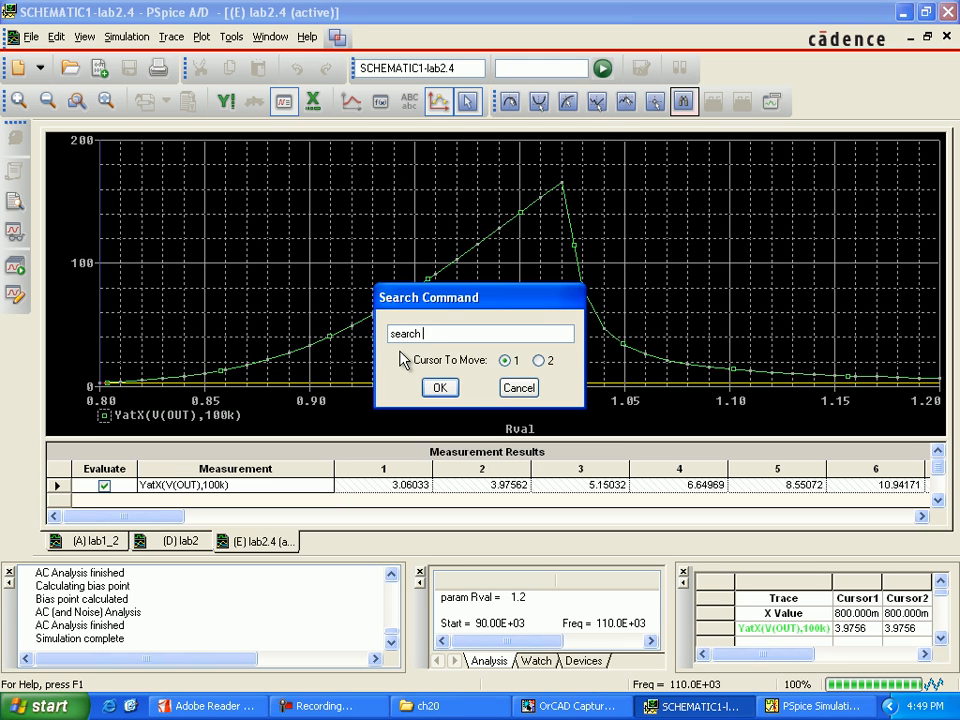
{"action": "type", "text": "search forward"}
{"action": "type", "text": "level (15.169)"}
{"action": "left_click", "coordinate": [439, 388]}
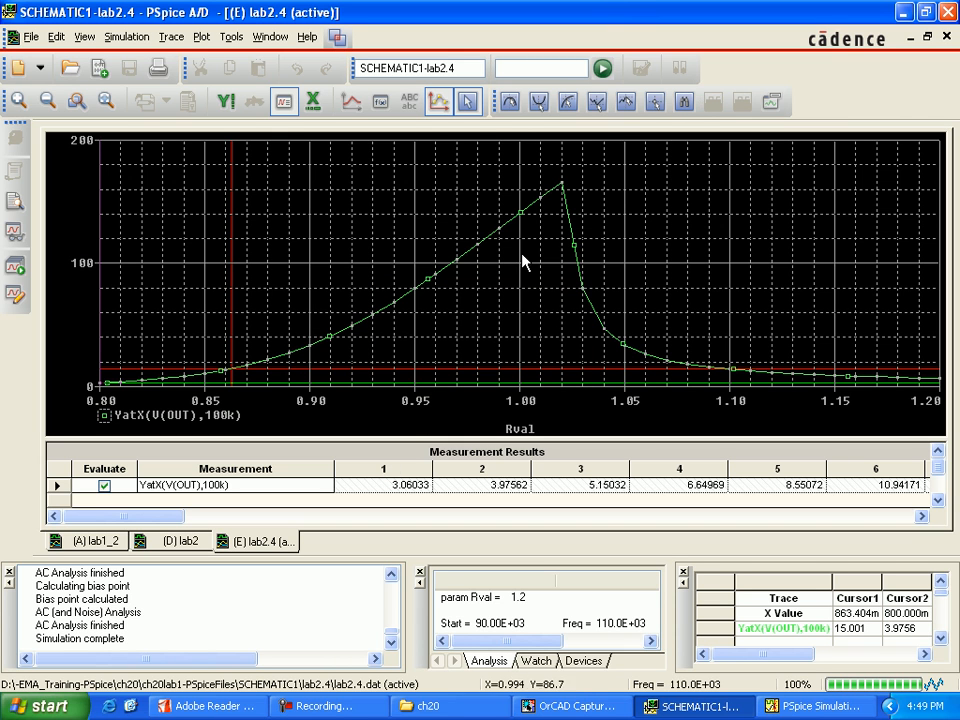
{"action": "left_click", "coordinate": [772, 102]}
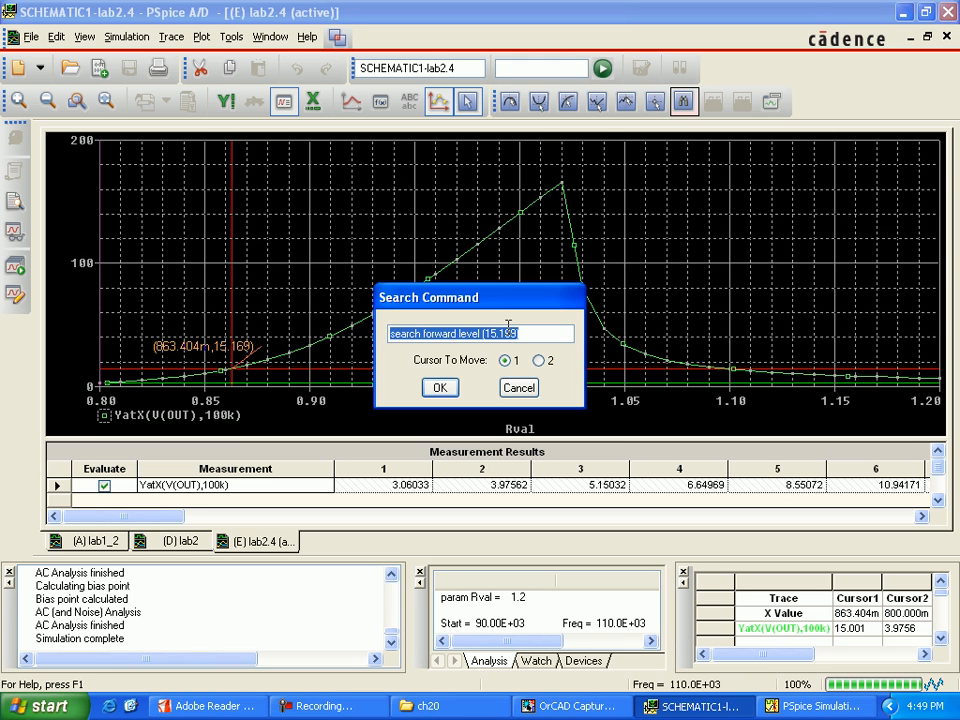
Search forward with cursor 1 for level 74.641 on the lab2.4 trace and label that point.
{"action": "left_click_drag", "start_coordinate": [484, 337], "coordinate": [574, 381]}
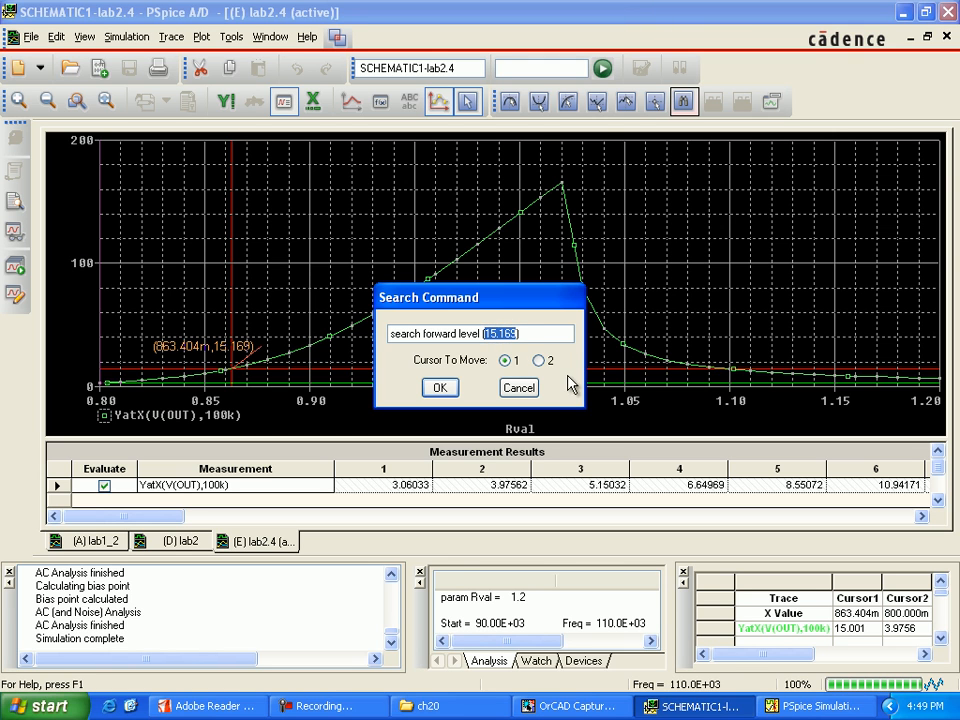
{"action": "type", "text": "(74.64"}
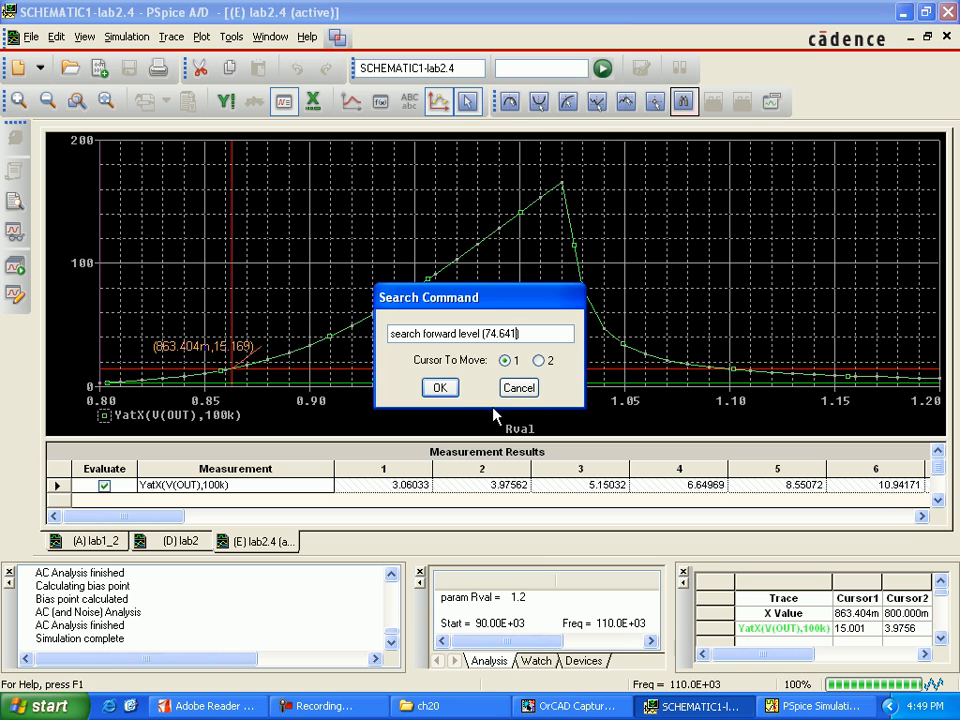
{"action": "left_click", "coordinate": [440, 389]}
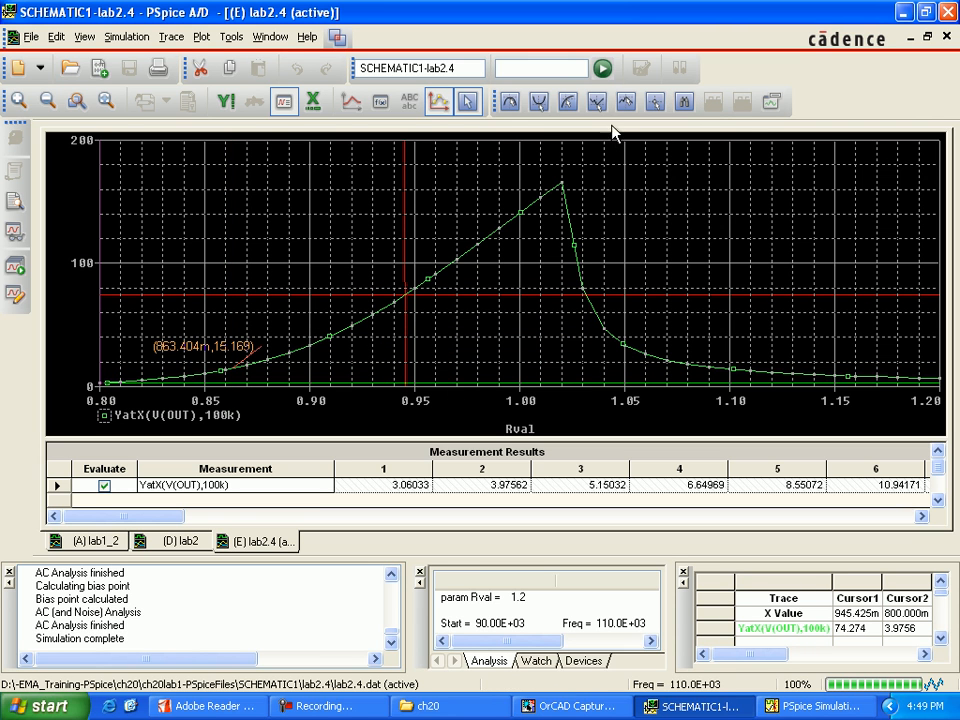
{"action": "left_click", "coordinate": [771, 101]}
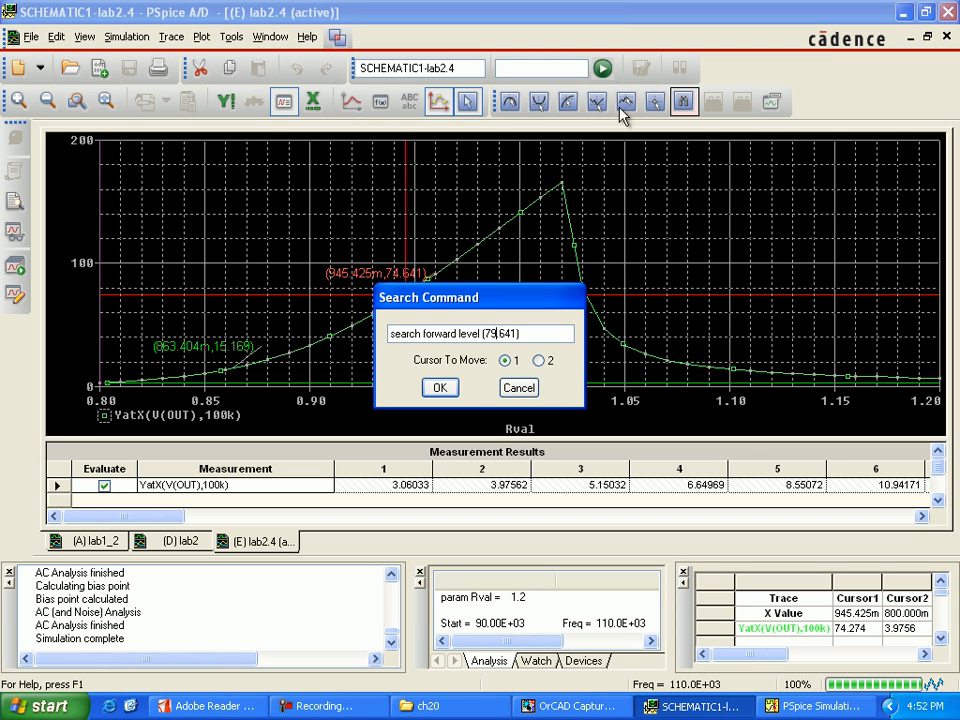
Move cursor 1 to level 79.641 on the lab2.4 trace with a forward search and label that point.
{"action": "left_click", "coordinate": [439, 388]}
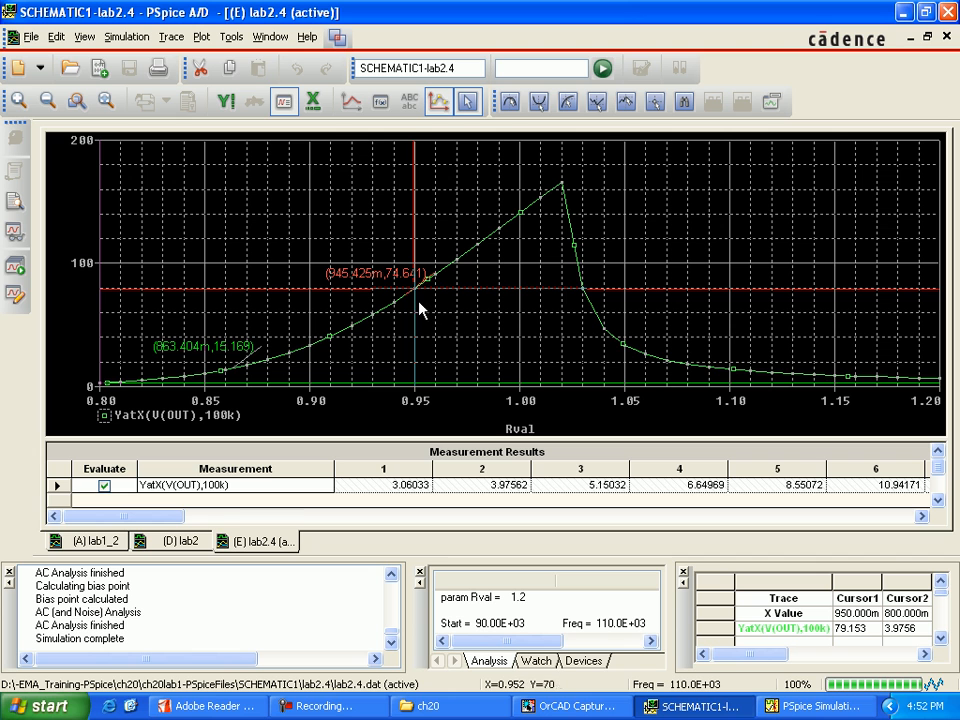
{"action": "left_click", "coordinate": [772, 102]}
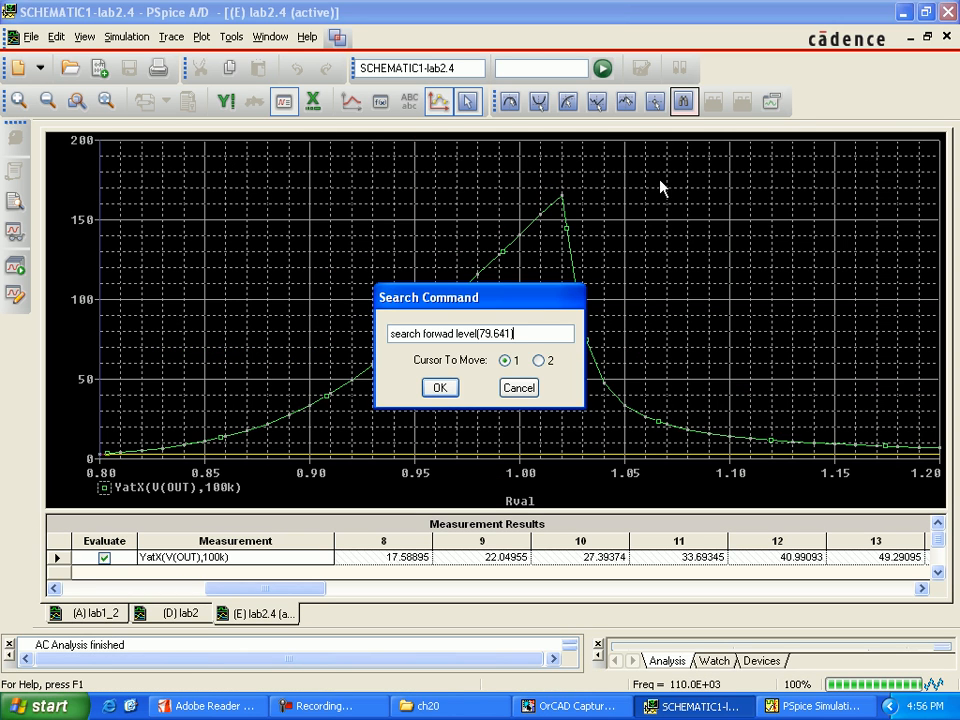
{"action": "type", "text": ")"}
{"action": "left_click", "coordinate": [439, 388]}
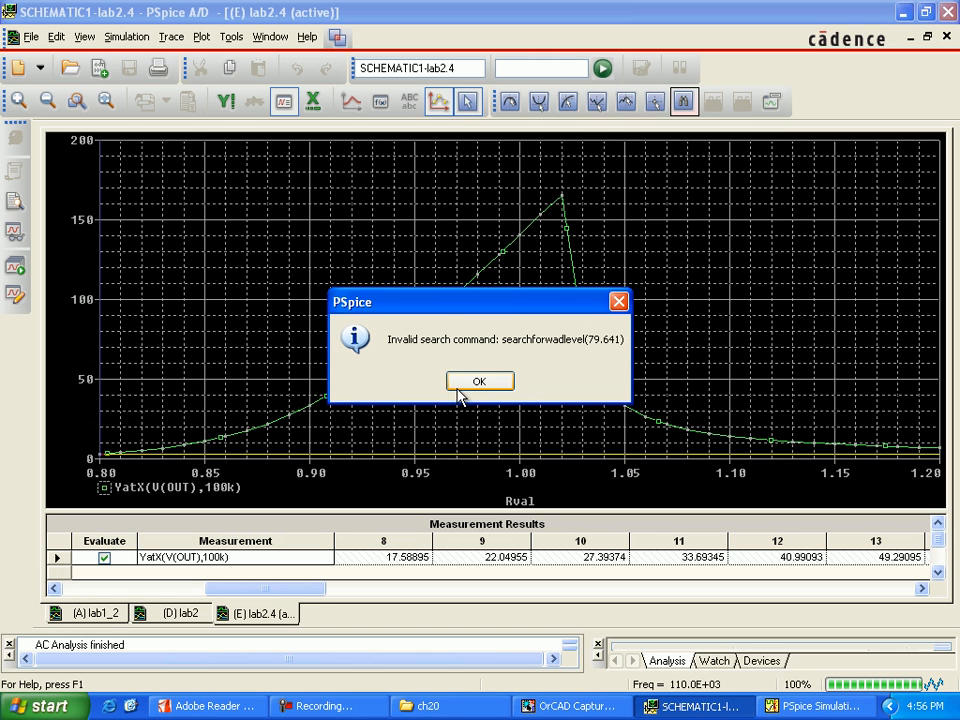
{"action": "key", "text": "Return"}
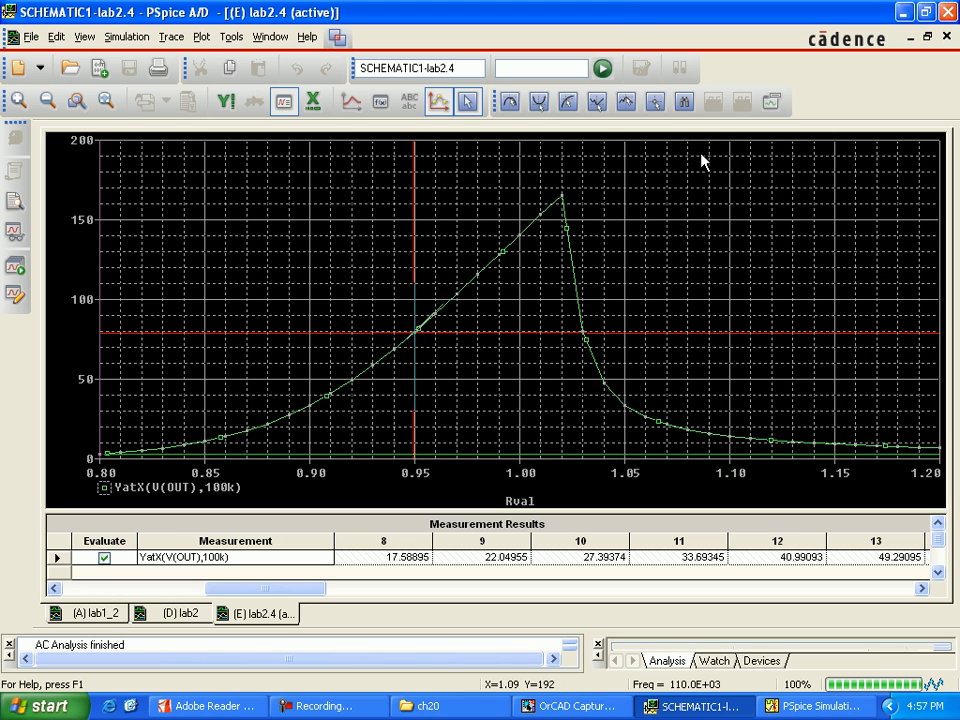
{"action": "left_click", "coordinate": [769, 106]}
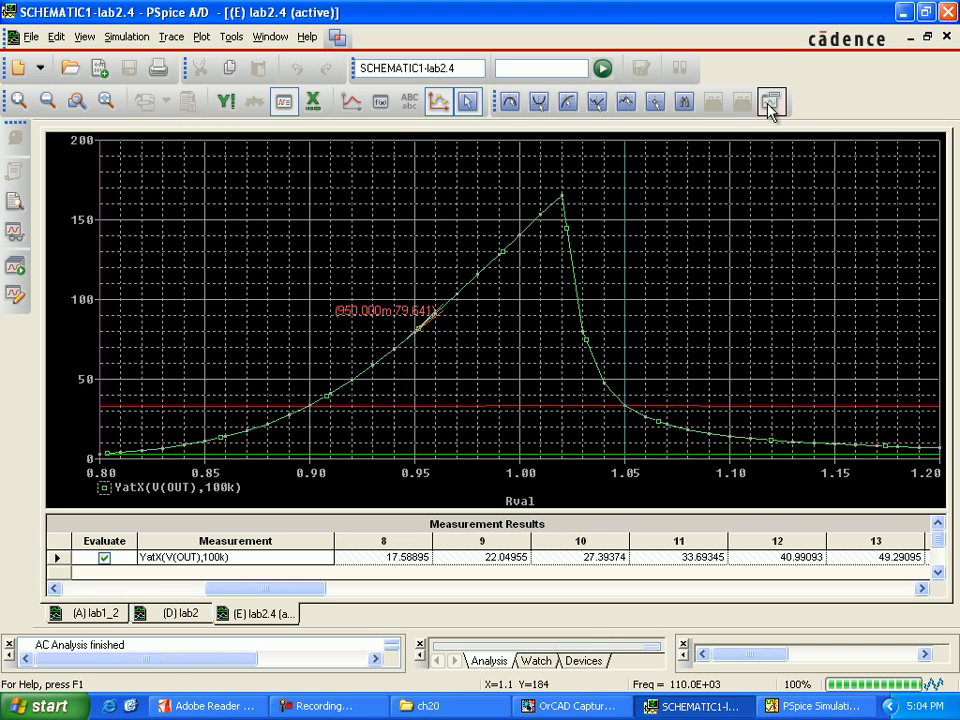
Label the trace point at Rval 1.05 and accept its label text (1.0500,33.736).
{"action": "left_click", "coordinate": [769, 106]}
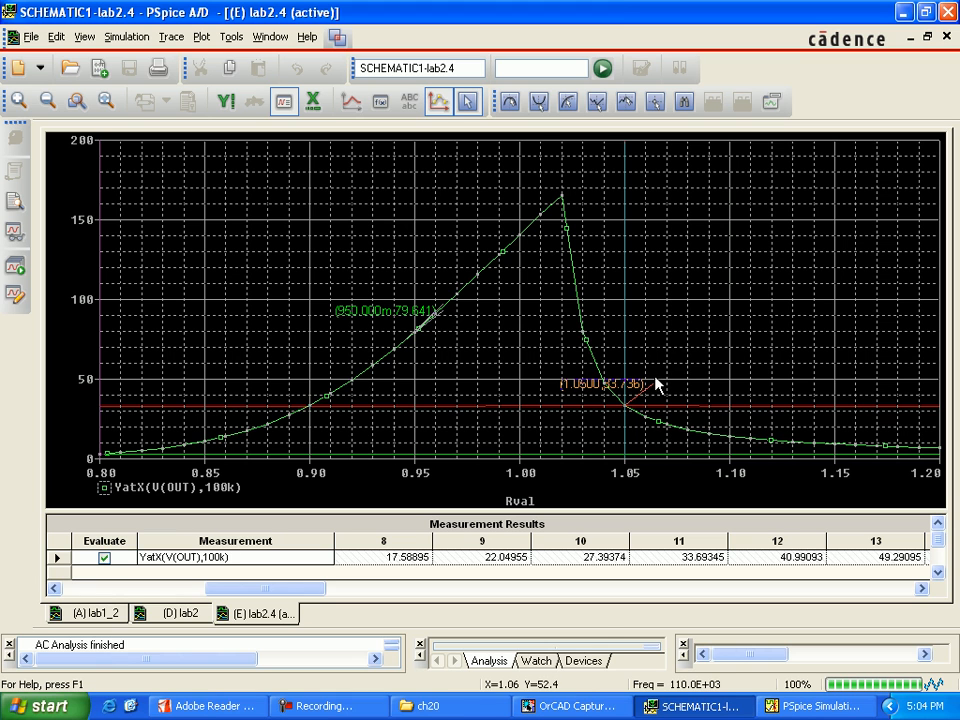
{"action": "double_click", "coordinate": [529, 390]}
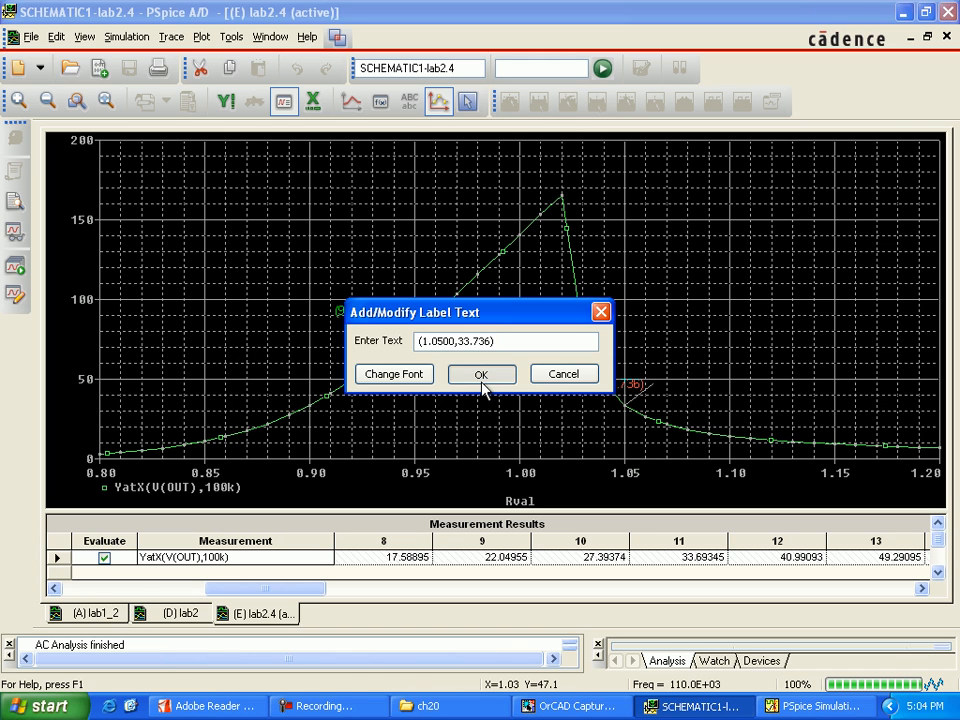
{"action": "left_click", "coordinate": [482, 382]}
{"action": "left_click", "coordinate": [636, 415]}
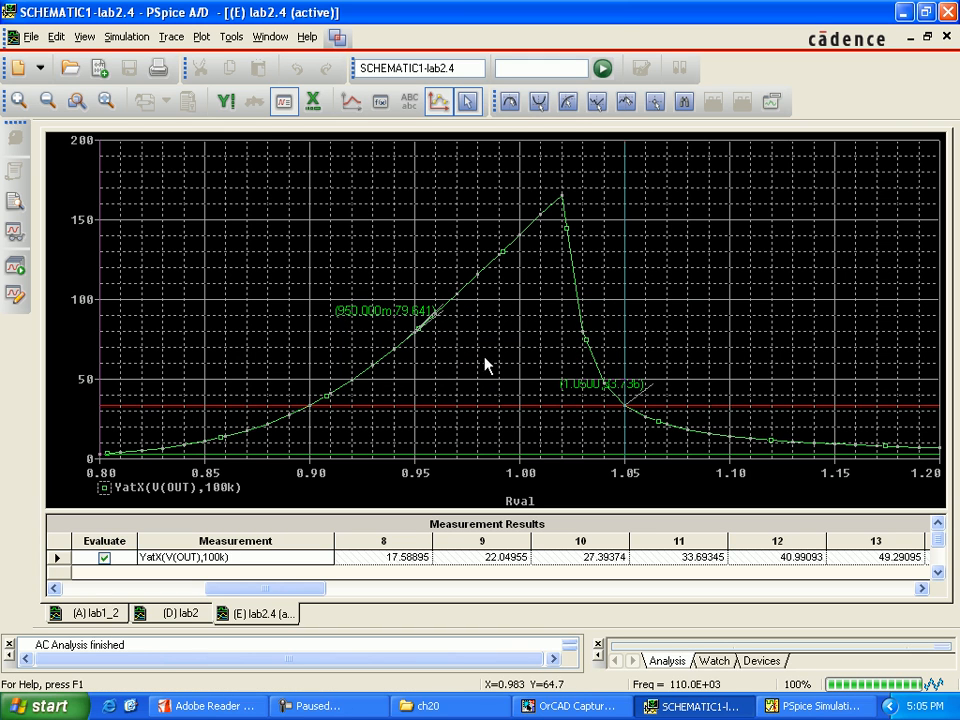
Close the lab2.4 results, PSpice and OrCAD Capture.
{"action": "left_click", "coordinate": [948, 38]}
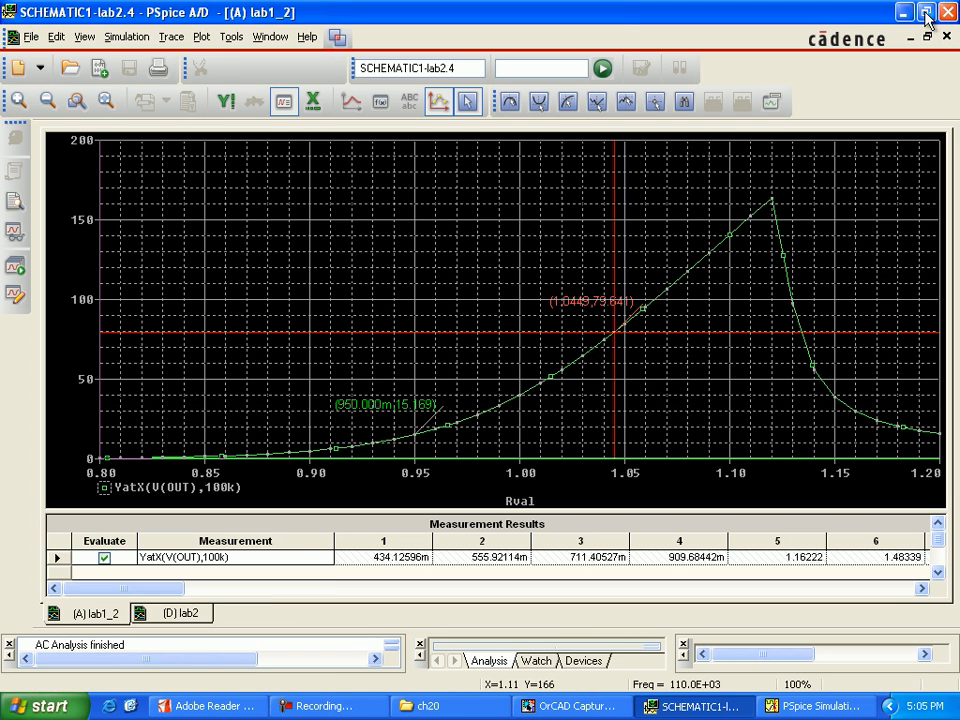
{"action": "left_click", "coordinate": [948, 12]}
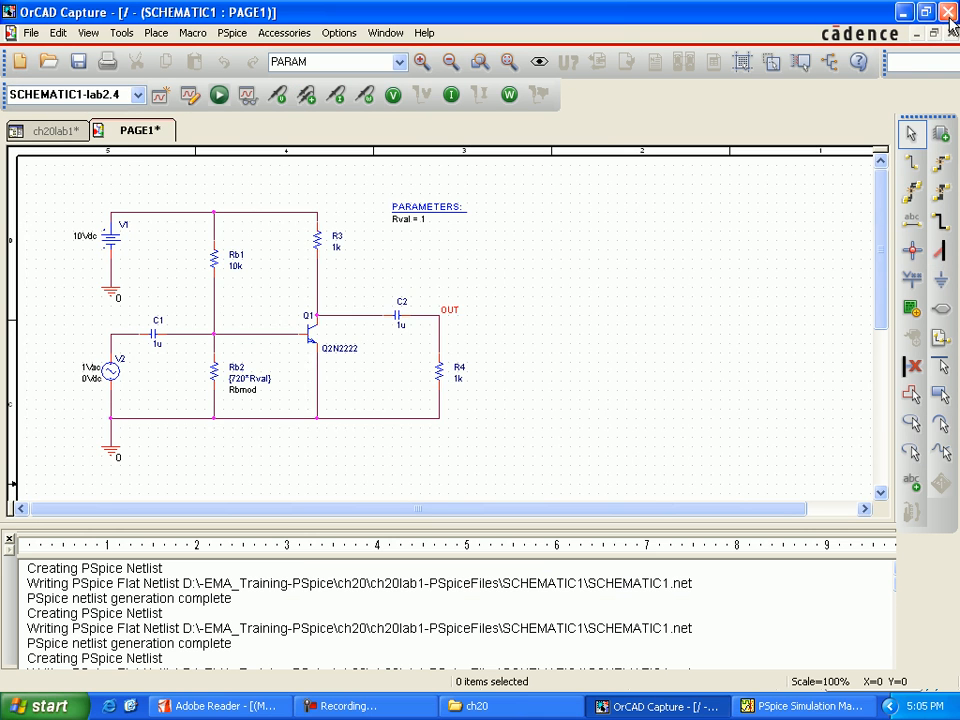
{"action": "left_click", "coordinate": [948, 12]}
{"action": "left_click", "coordinate": [396, 392]}
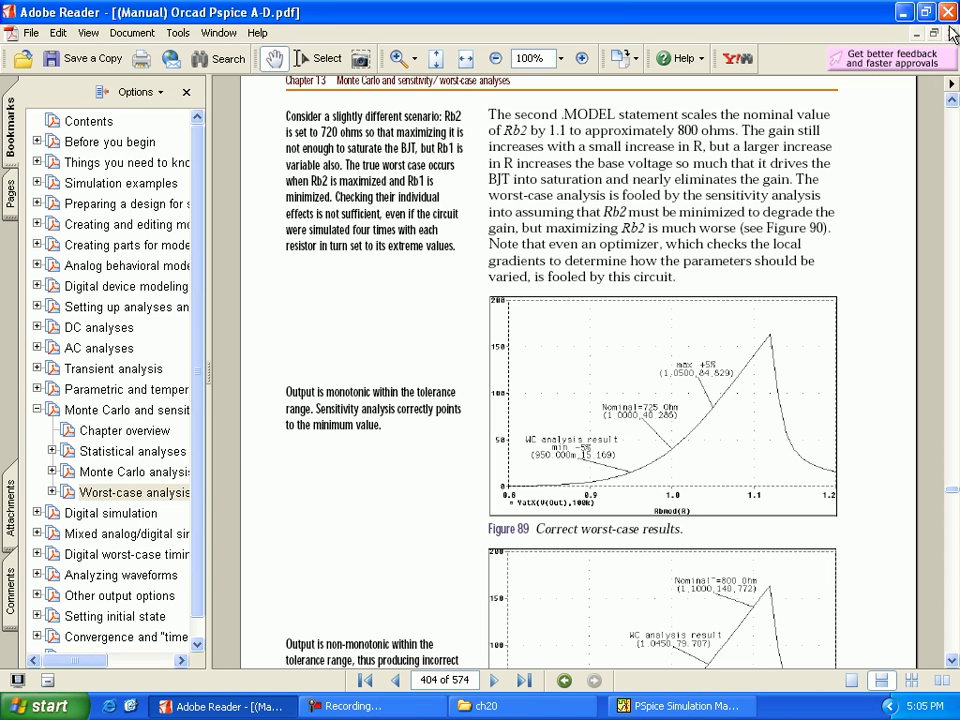
Close the PSpice manual, the PSpice Simulation Manager and the ch20 folder.
{"action": "left_click", "coordinate": [951, 14]}
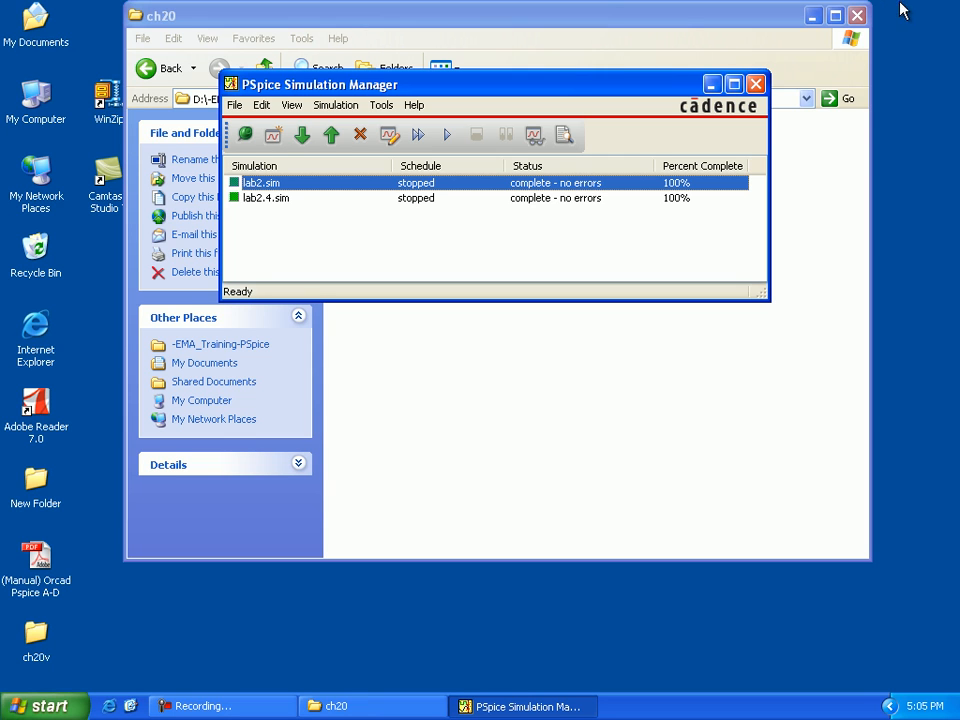
{"action": "left_click", "coordinate": [757, 86]}
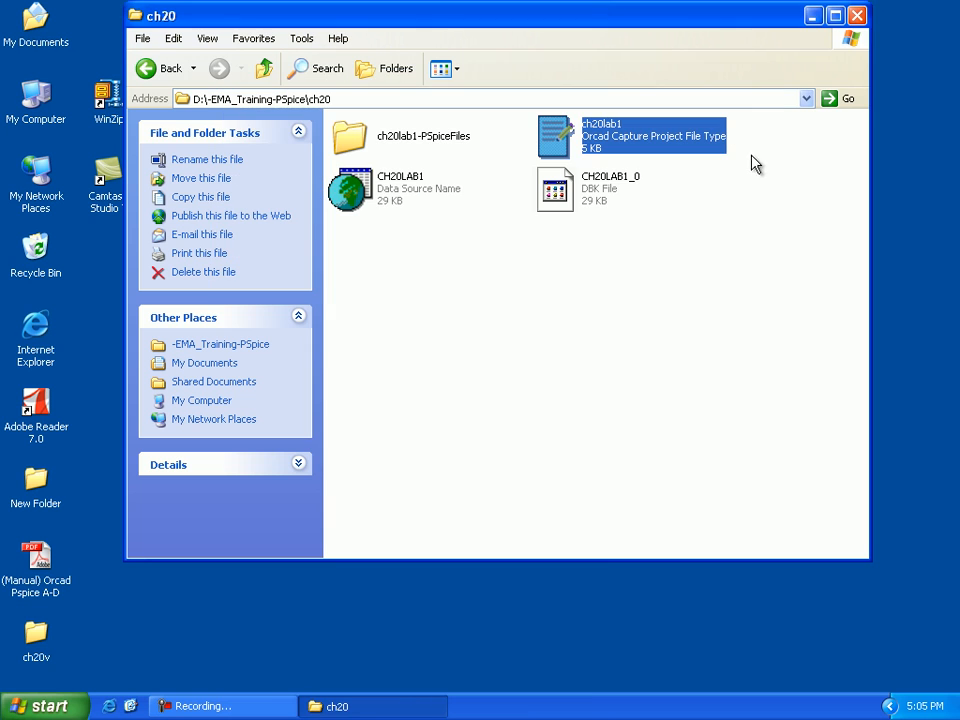
{"action": "left_click", "coordinate": [857, 15]}
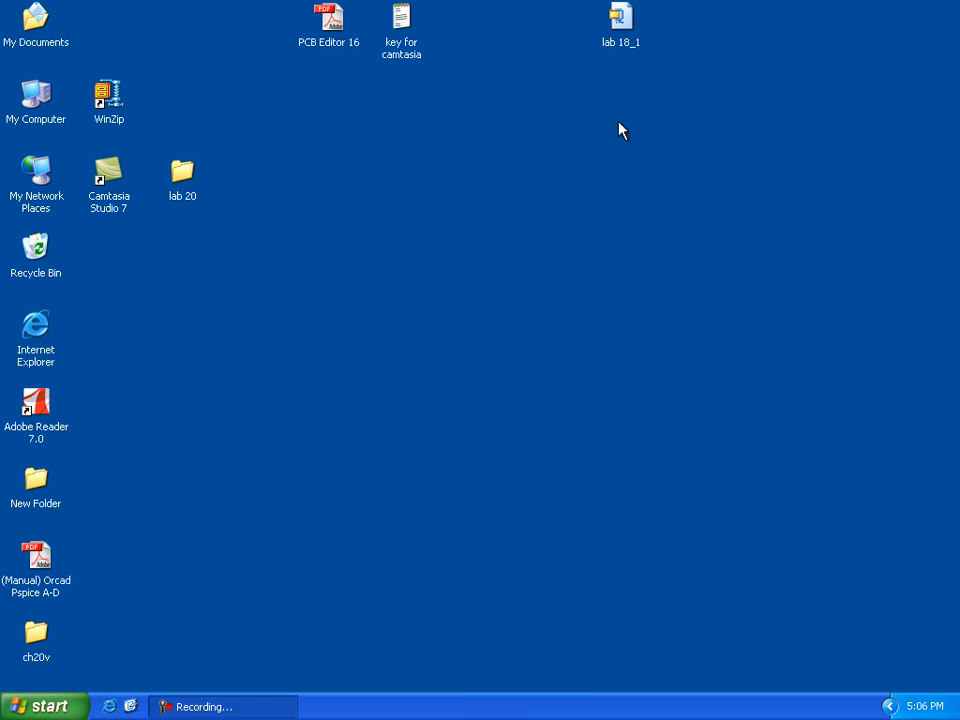
{"action": "right_click", "coordinate": [588, 135]}
{"action": "left_click", "coordinate": [604, 159]}
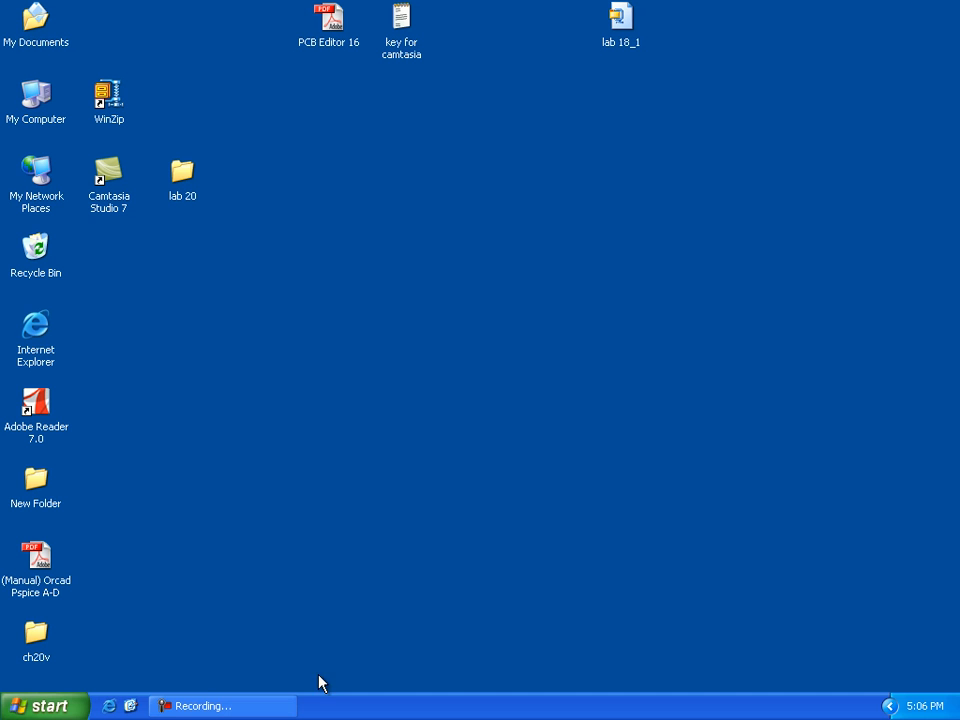